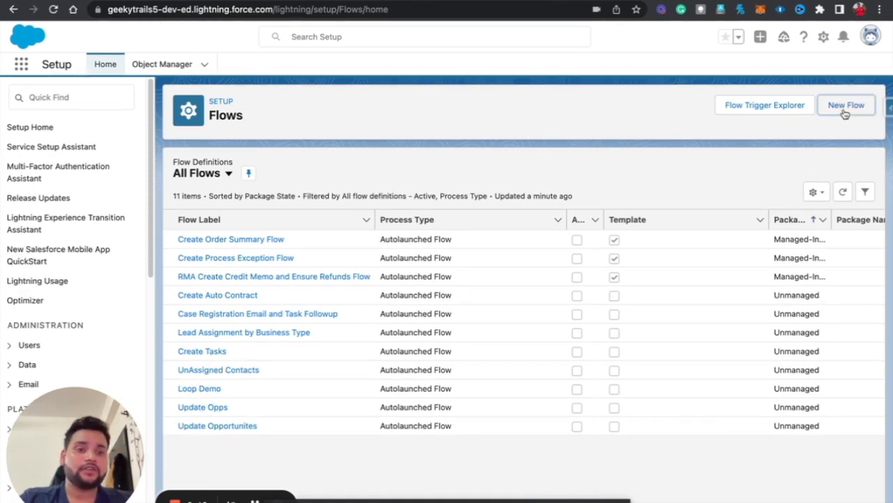
- Create a new flow of the Screen Flow type
click(844, 112)
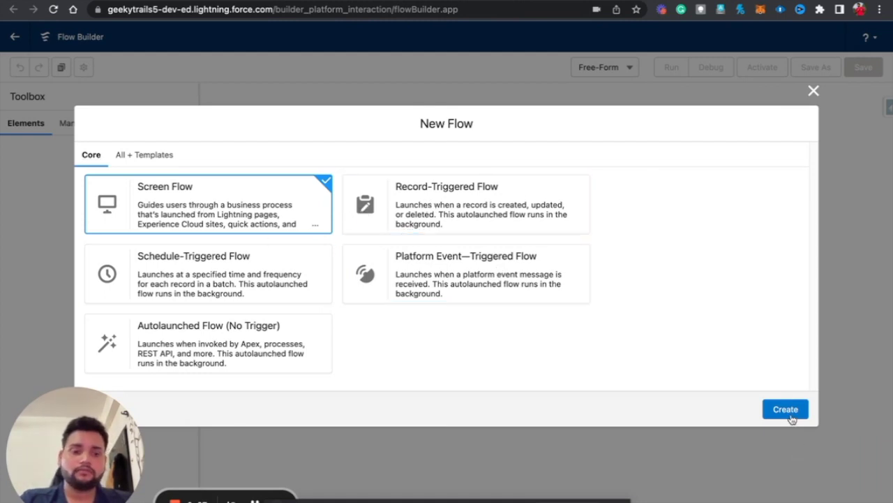
click(784, 407)
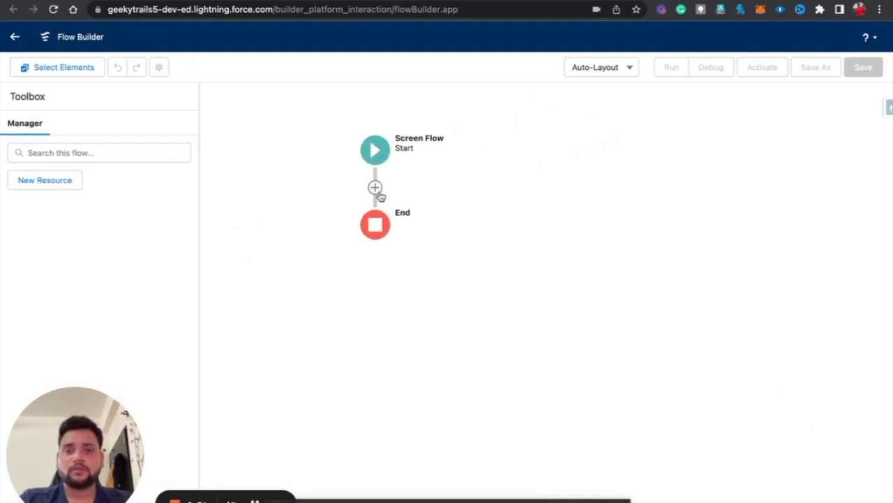
- Add an Update Records element after the flow's start and label it "Update Account", with API name Update_Account
click(377, 190)
scroll(389, 302, down, 2)
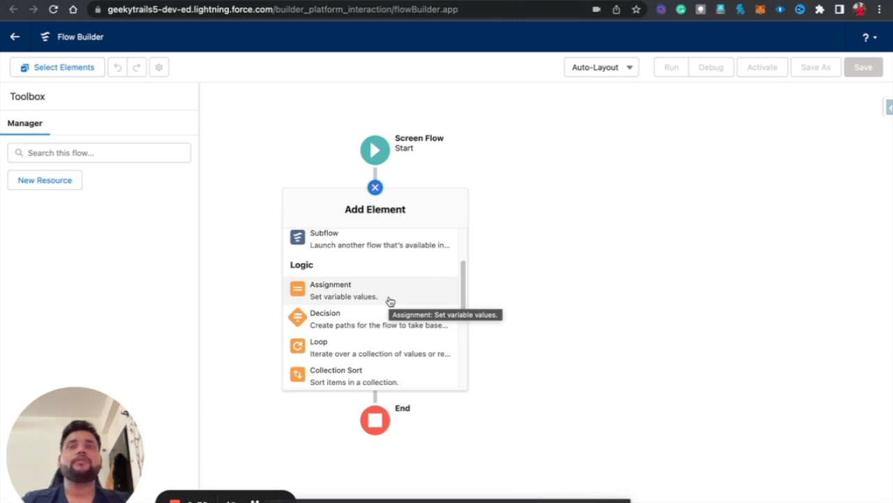
scroll(390, 301, down, 4)
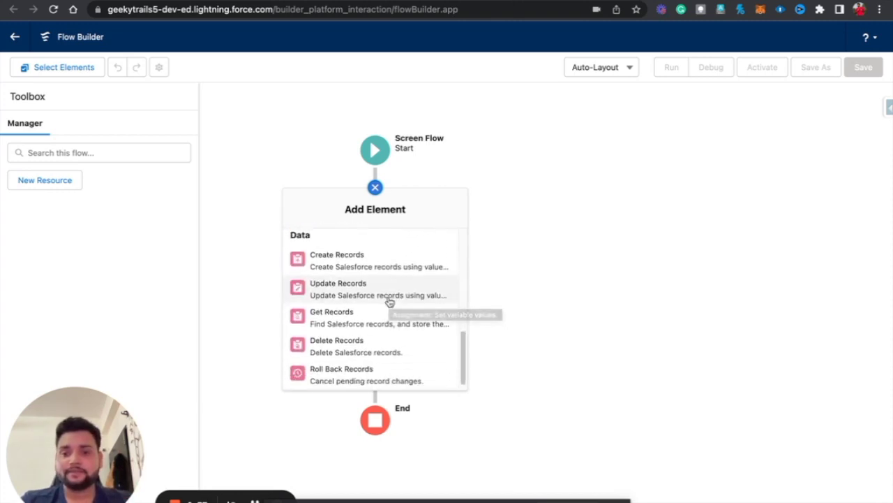
click(389, 295)
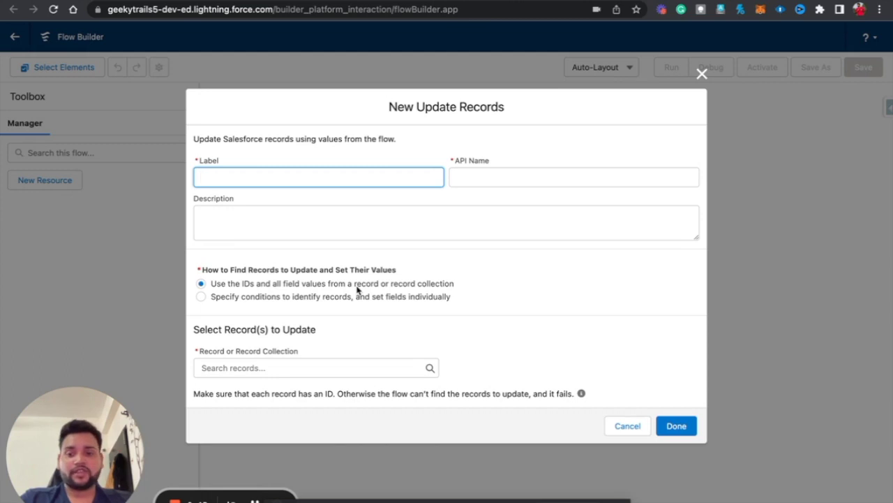
text(Upd)
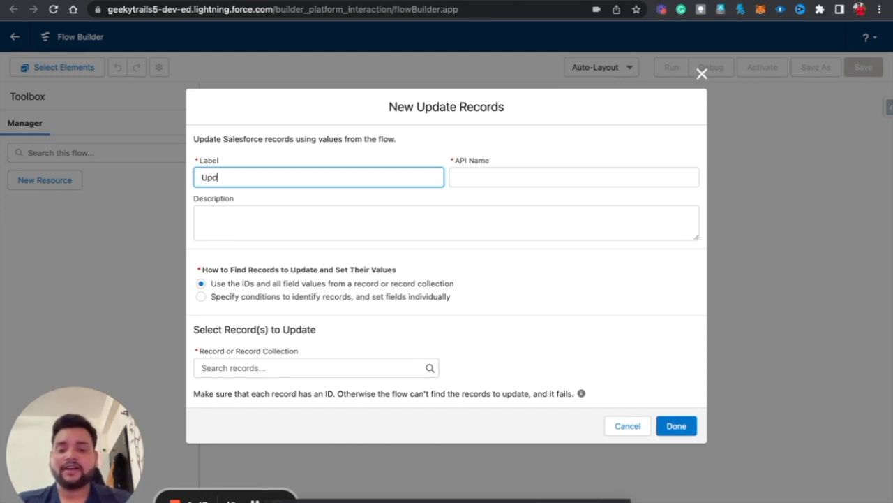
text(ate Account)
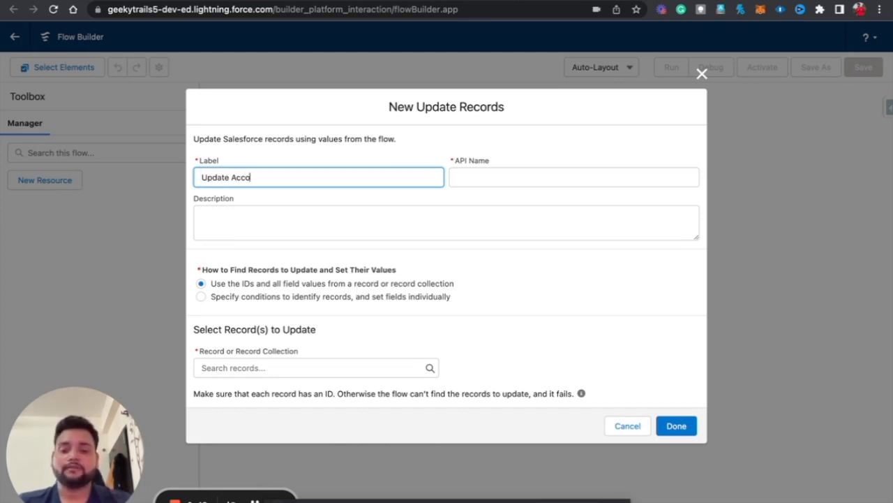
click(605, 186)
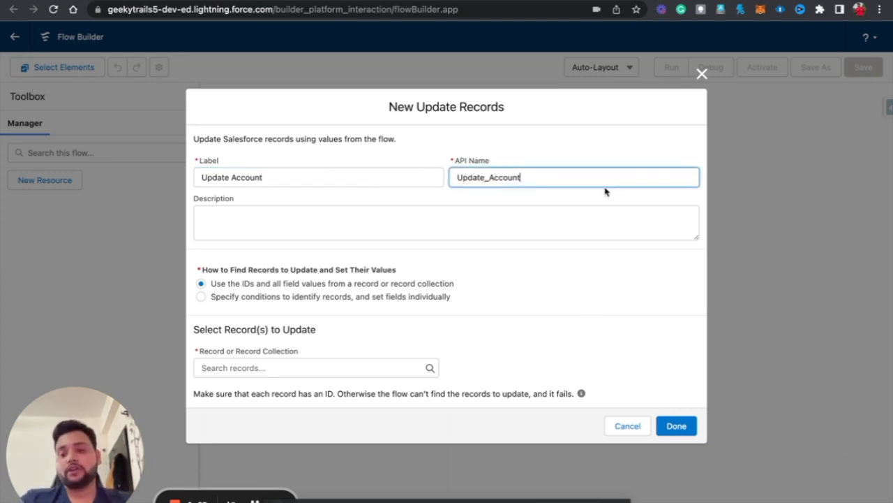
click(522, 266)
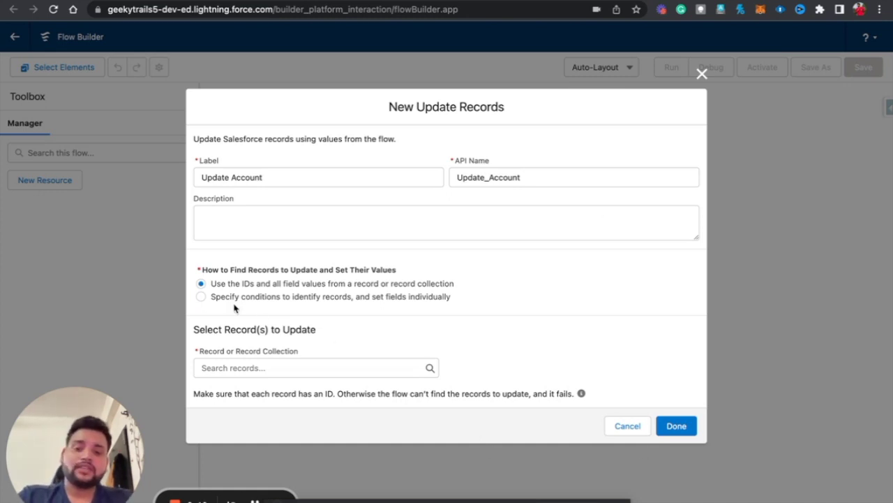
- Choose to specify conditions and set fields individually, with Account as the object to update
click(236, 368)
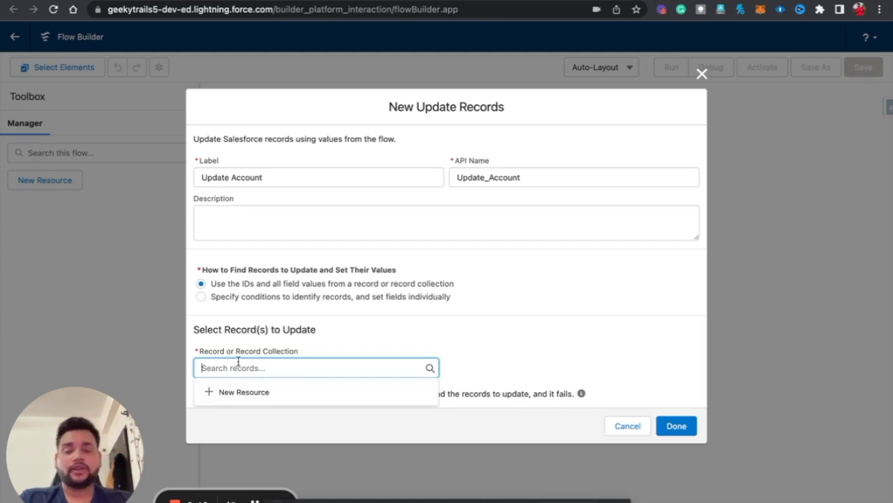
click(265, 316)
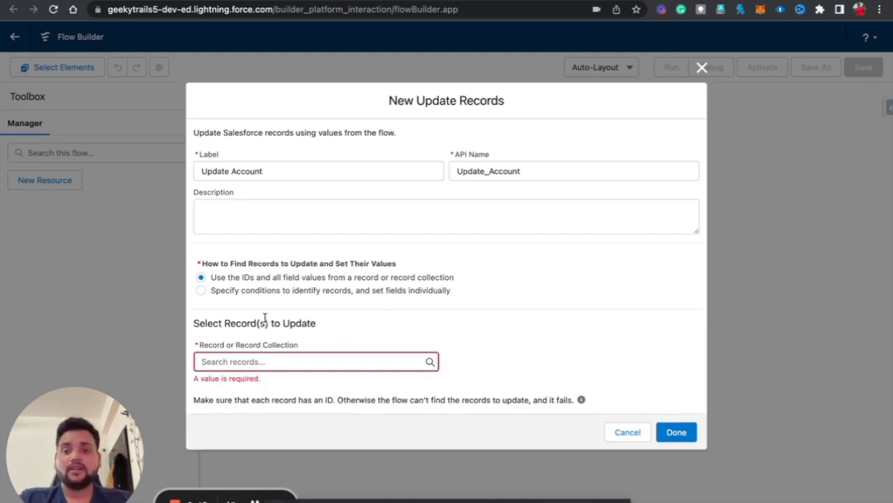
click(201, 292)
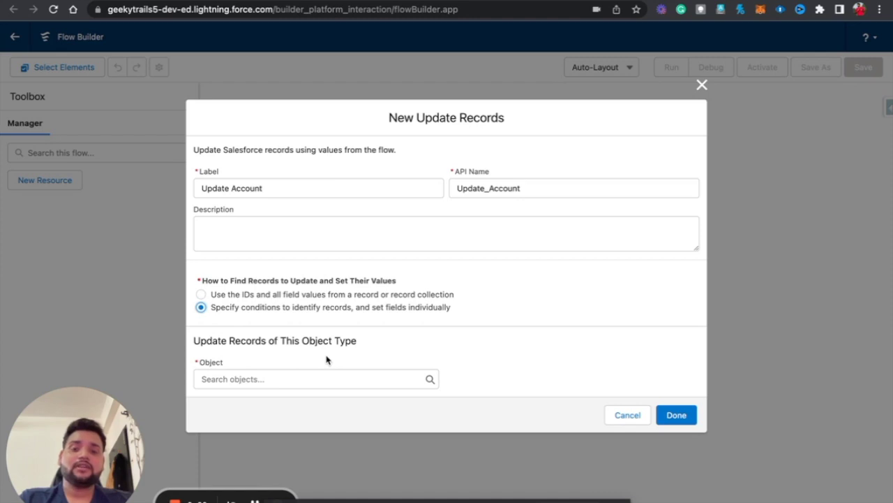
click(248, 381)
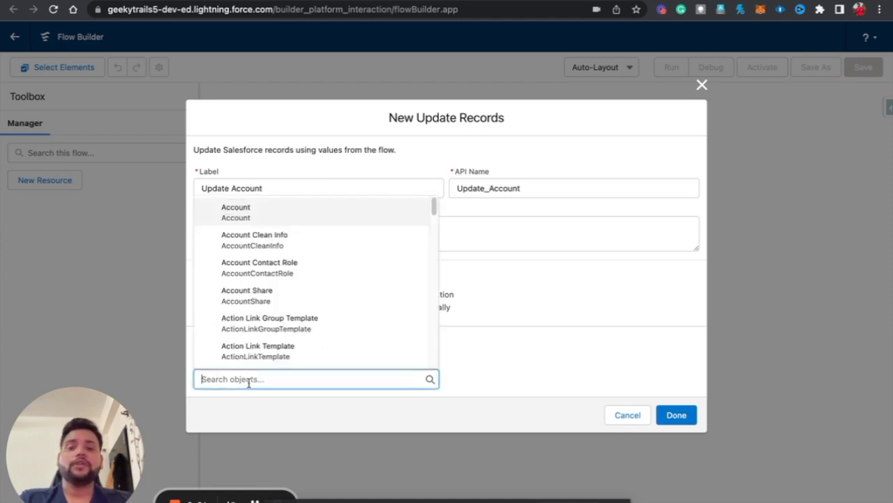
click(263, 225)
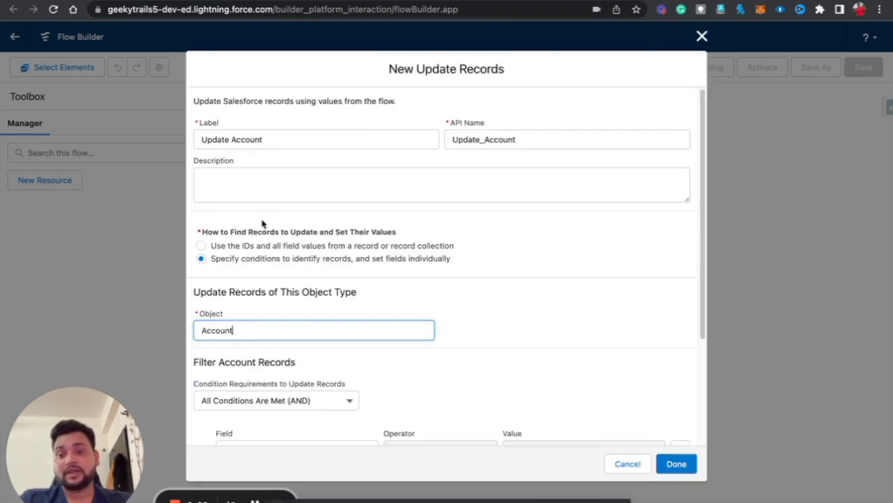
- Filter the Account records on the Id field with the Equals operator
scroll(338, 355, down, 3)
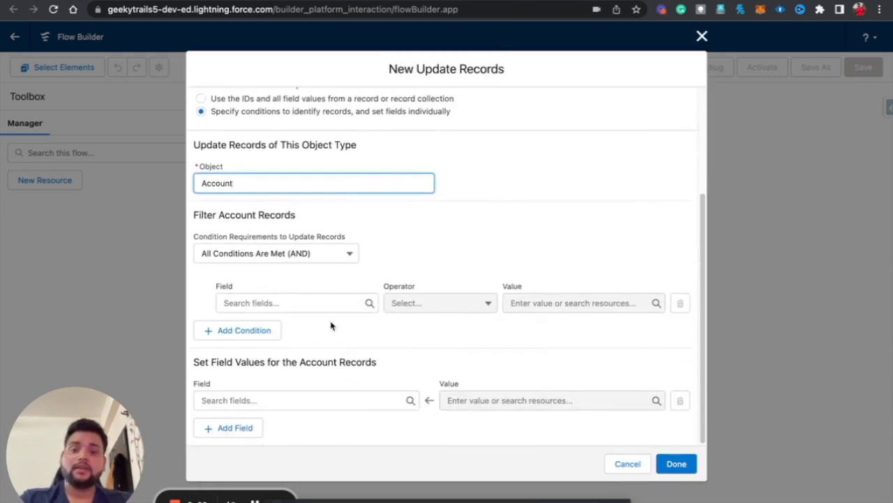
click(285, 302)
click(323, 283)
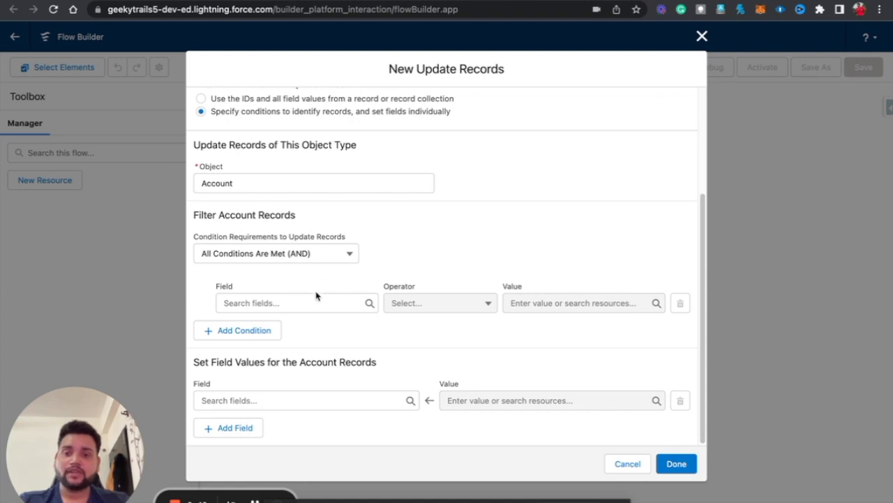
click(289, 302)
text(Id)
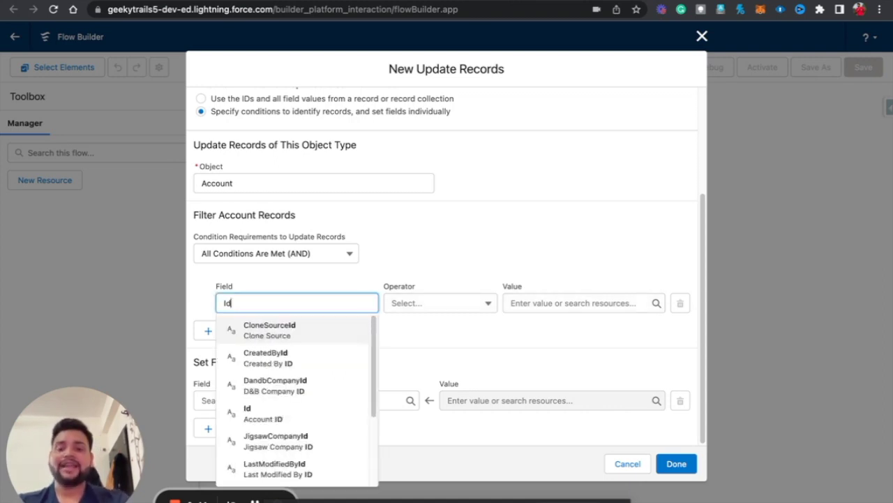
key(Return)
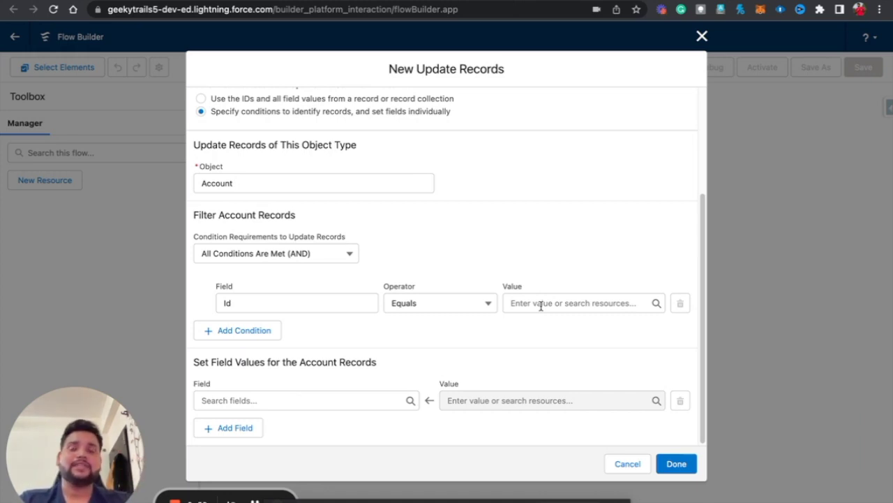
- Set the AnnualRevenue field value for the Account records to 100000
click(337, 400)
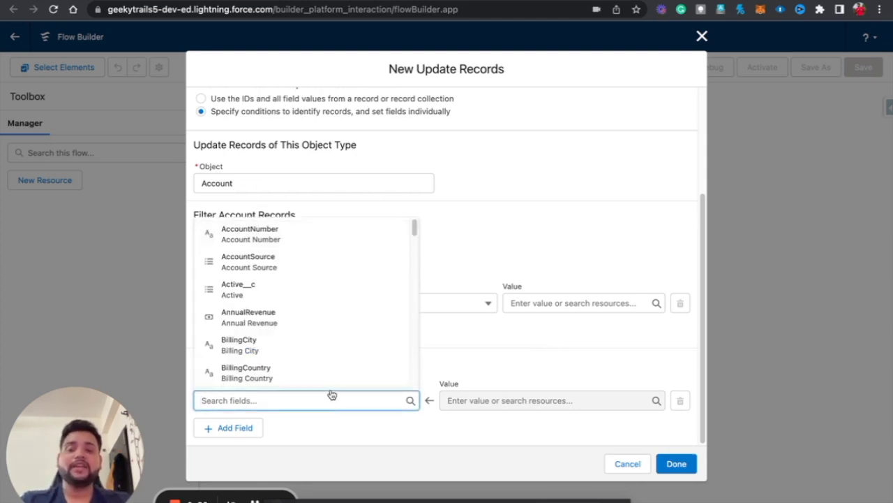
click(287, 322)
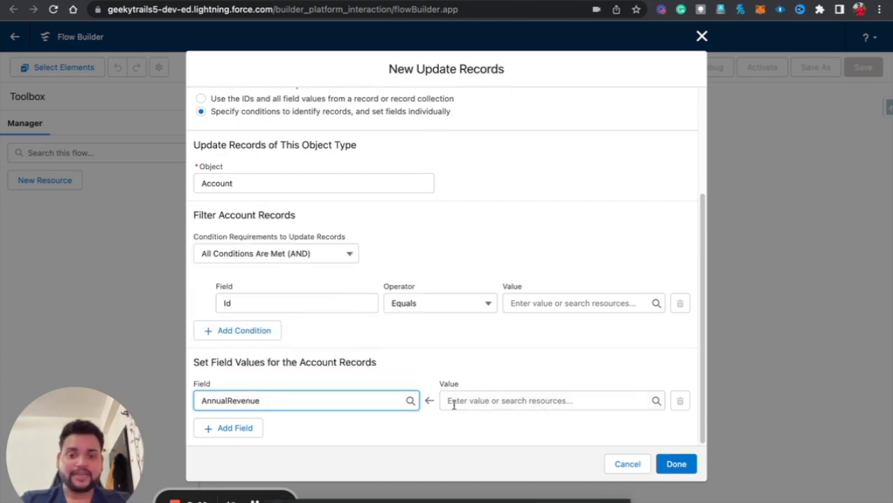
click(489, 400)
text(100000)
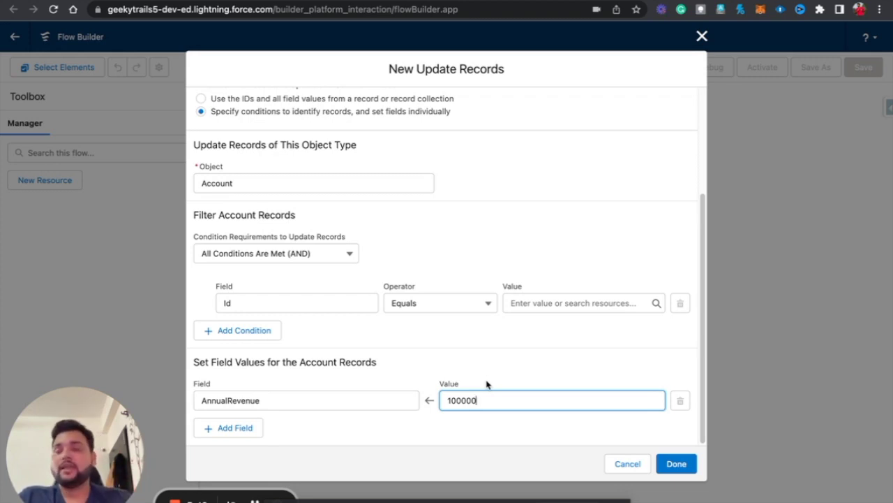
- Change the filter condition to Status__c Equals Active, and close the Update Records element without saving it
click(314, 307)
key(BackSpace)
key(BackSpace)
text(Stat)
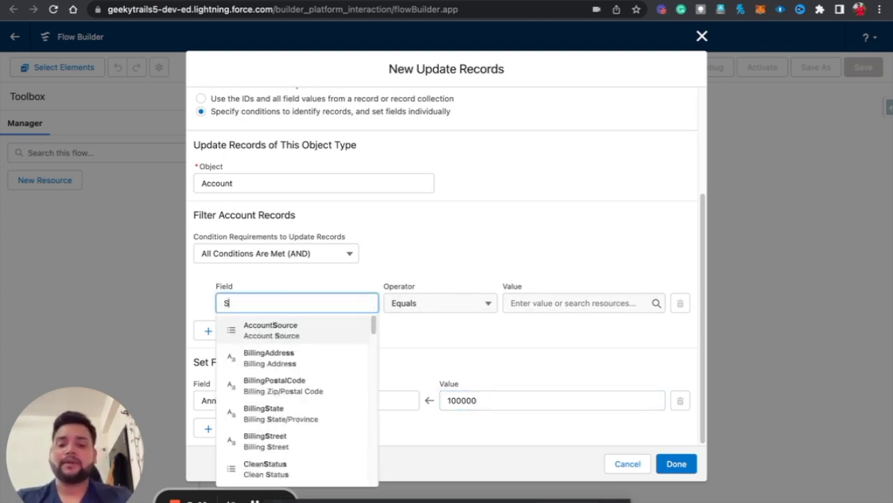
click(300, 411)
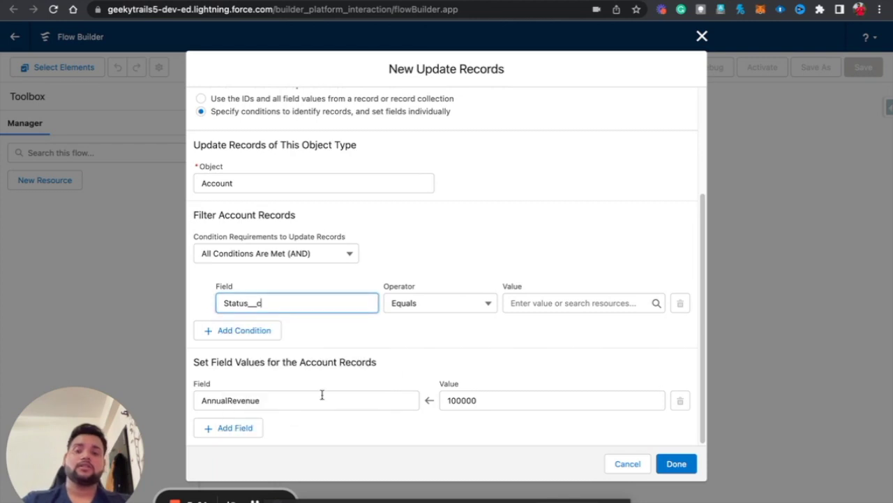
click(535, 303)
click(537, 368)
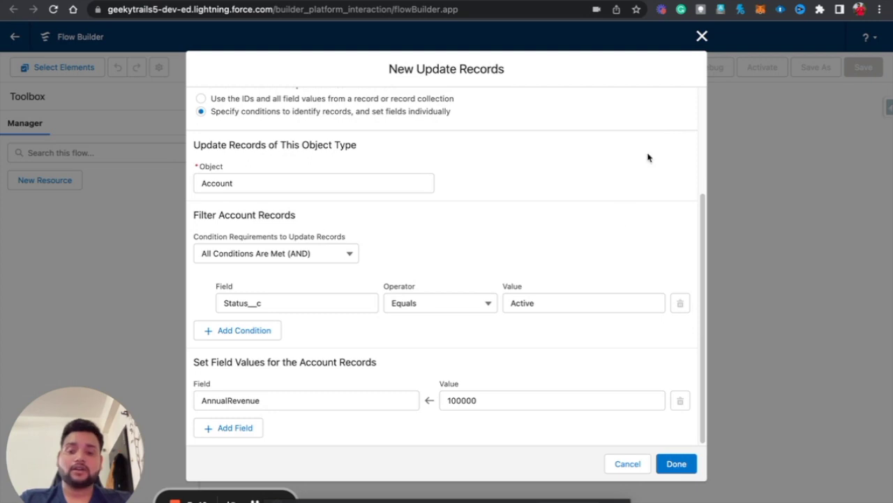
click(702, 36)
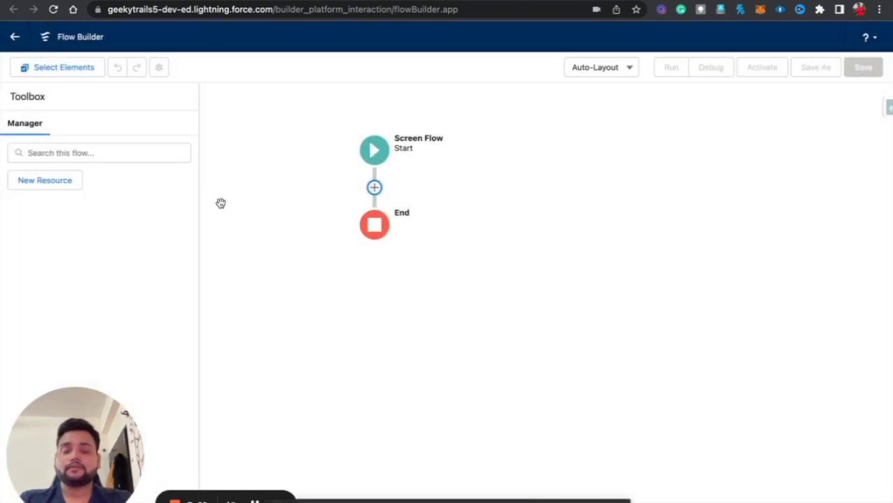
- Add a Screen element after the flow's start and place two Text input components on it
click(375, 188)
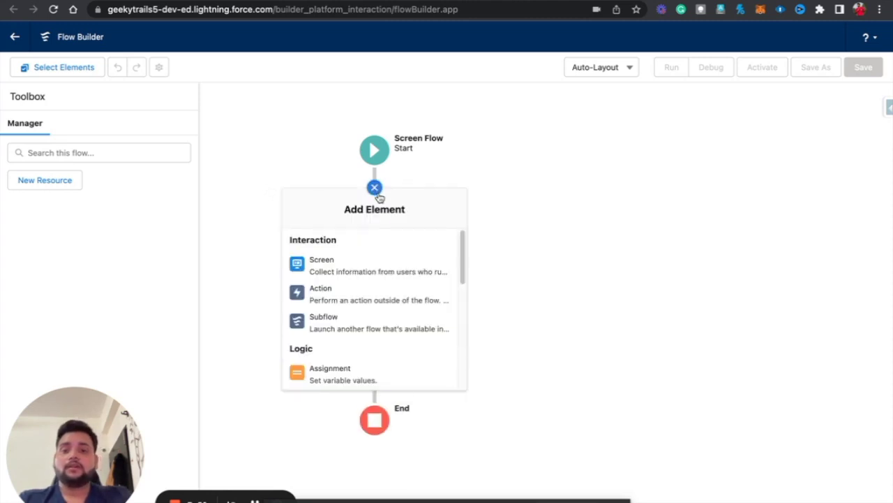
click(315, 259)
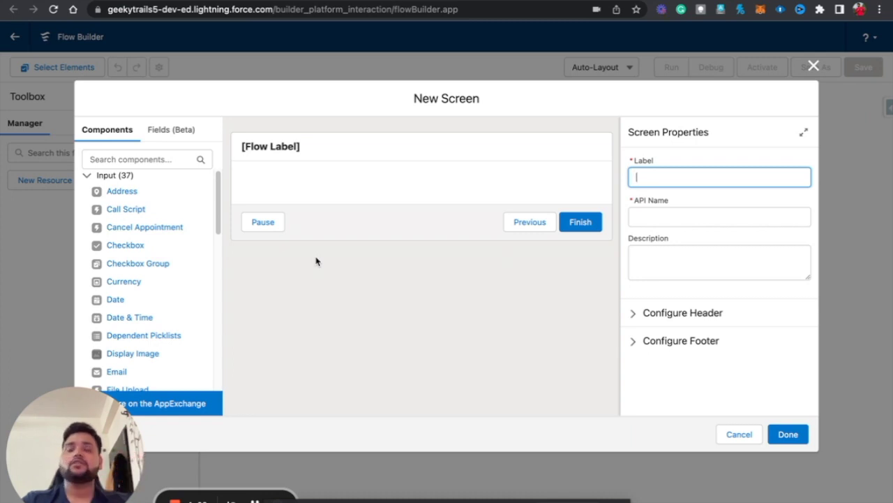
click(133, 159)
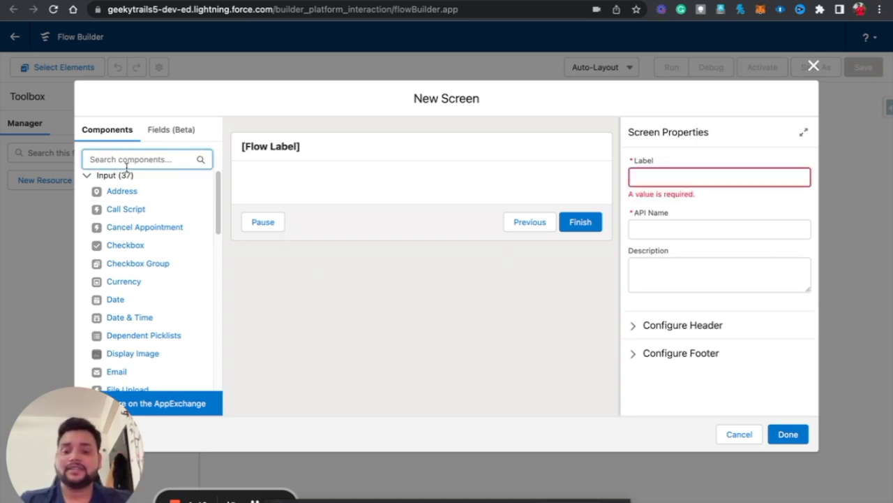
text(text)
drag(115, 209, 265, 187)
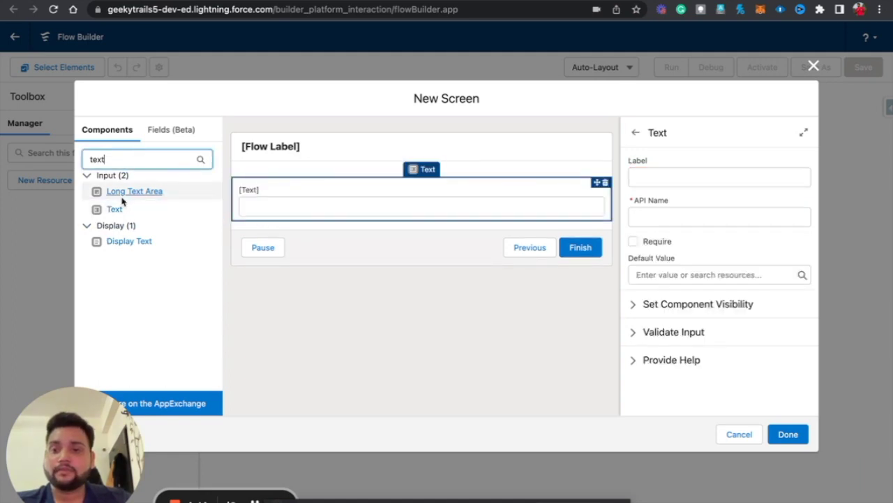
drag(122, 207, 286, 225)
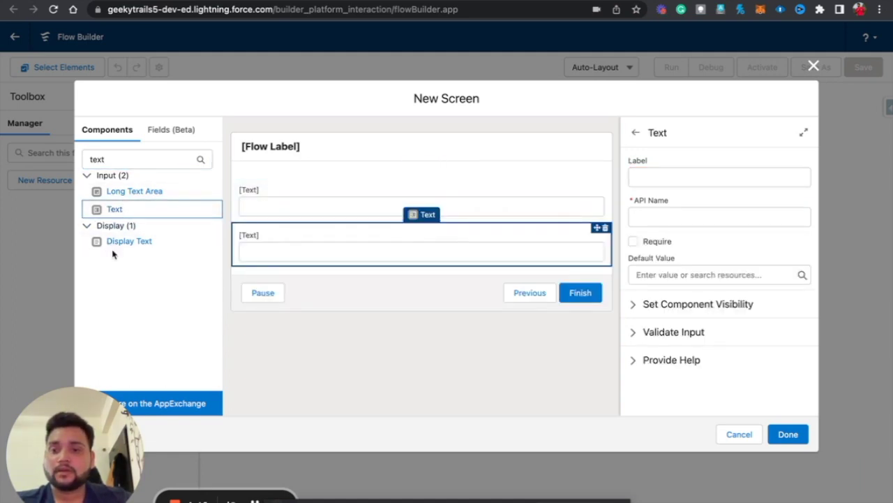
- Add a Number input component below the two text inputs on the screen
drag(116, 160, 68, 168)
text(num)
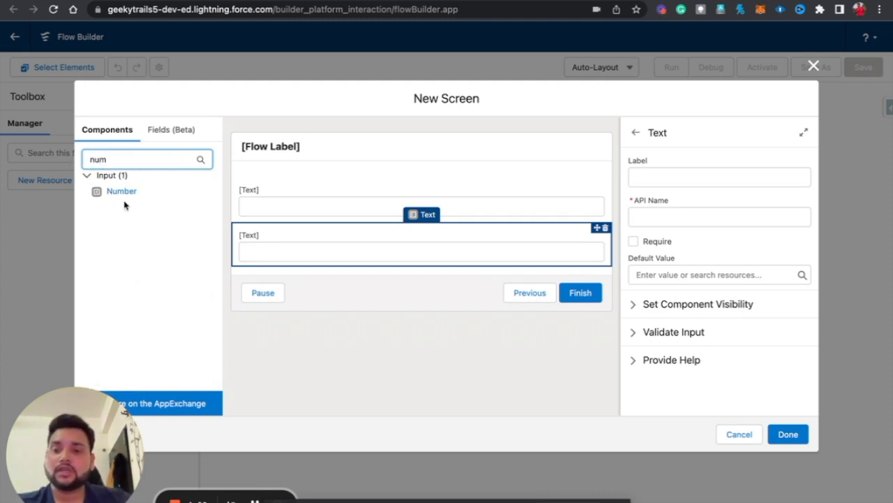
drag(123, 202, 268, 261)
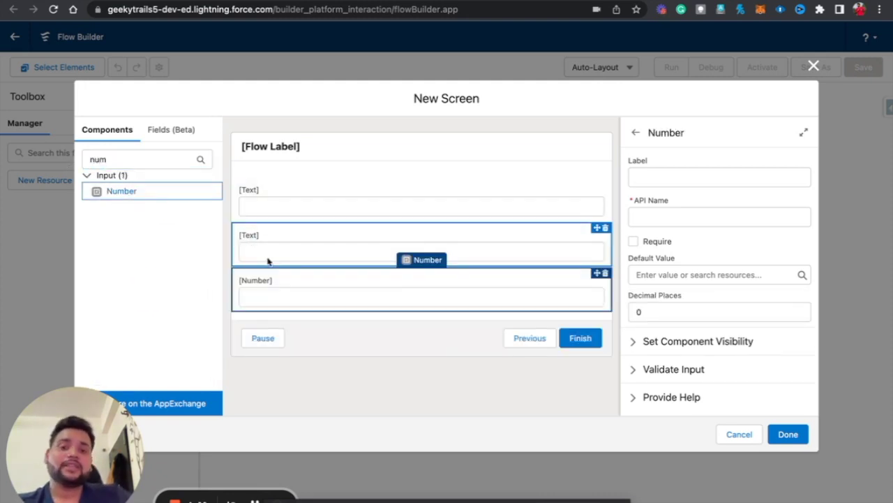
- Label the first text input "Account Name"
click(295, 202)
click(647, 179)
text(Account Name)
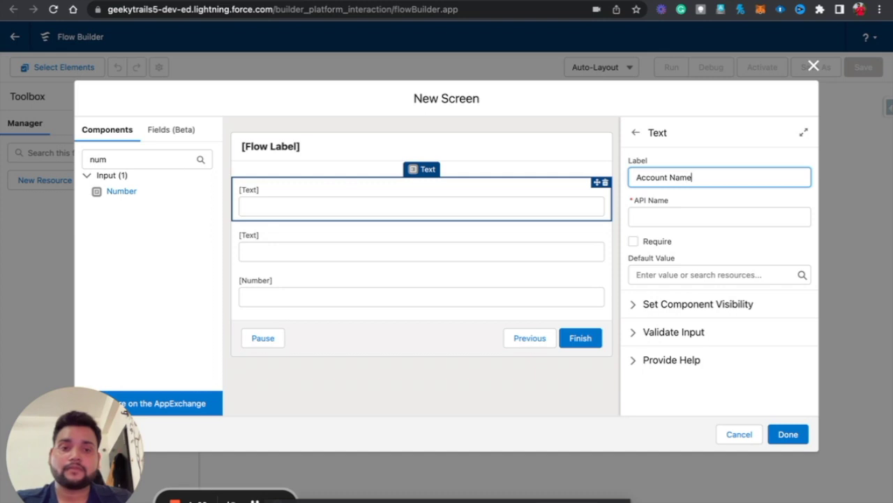
- Label the second text input "Account Description" and fill its API name as Account_Description
click(496, 228)
click(694, 176)
text(A)
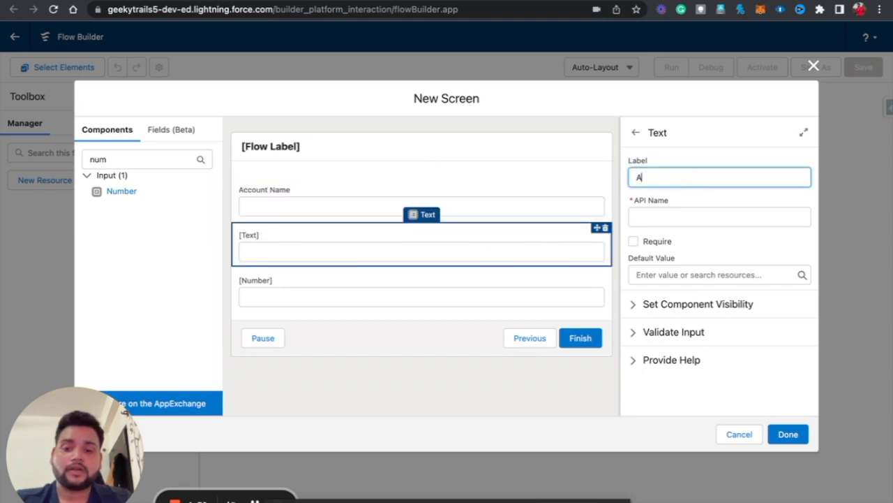
text(ccount De)
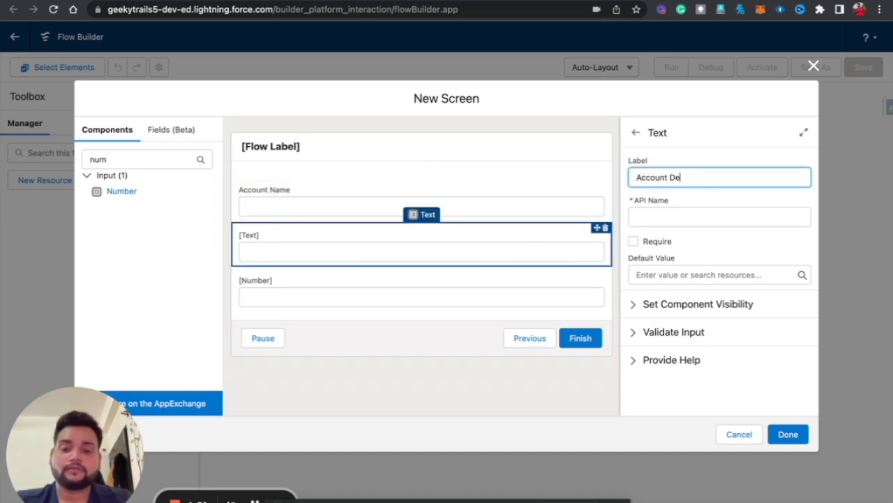
text(scription)
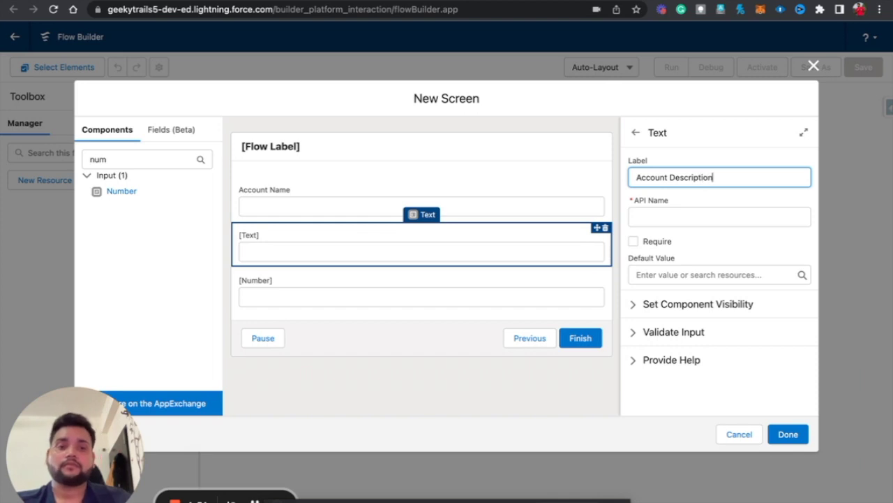
click(692, 216)
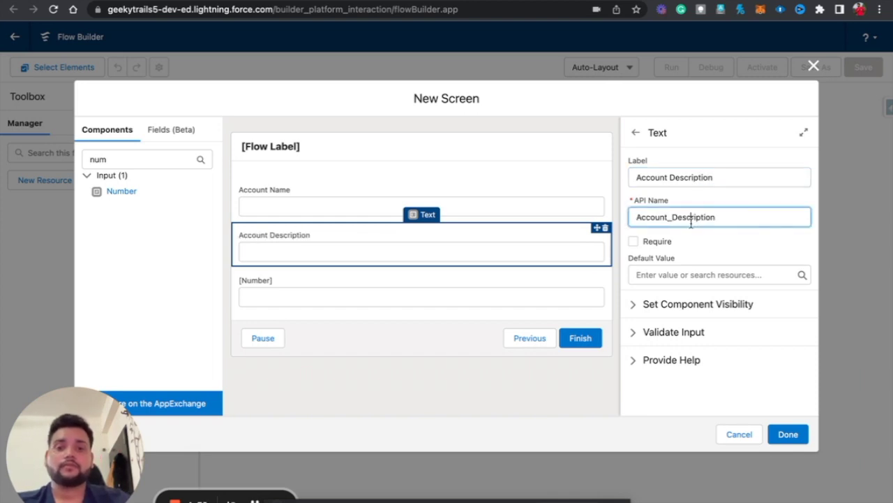
- Open the label of the number input below the two text inputs for editing
click(293, 294)
click(651, 178)
text(A)
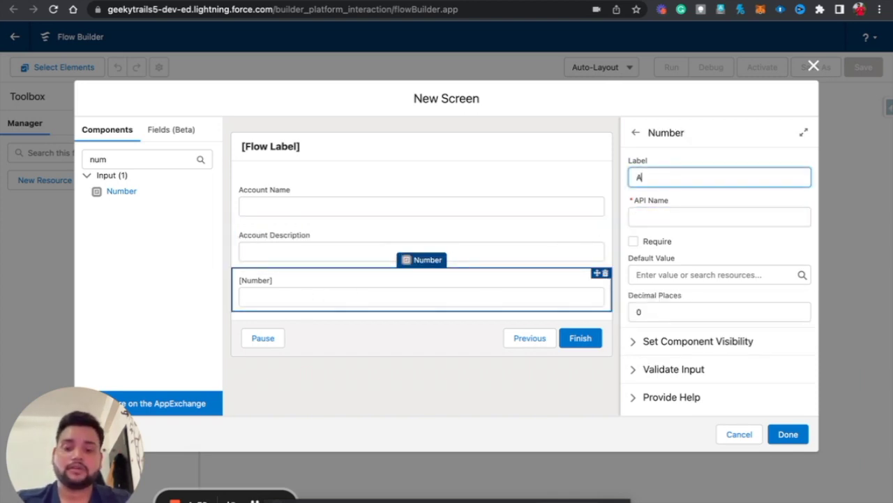
text(ccount)
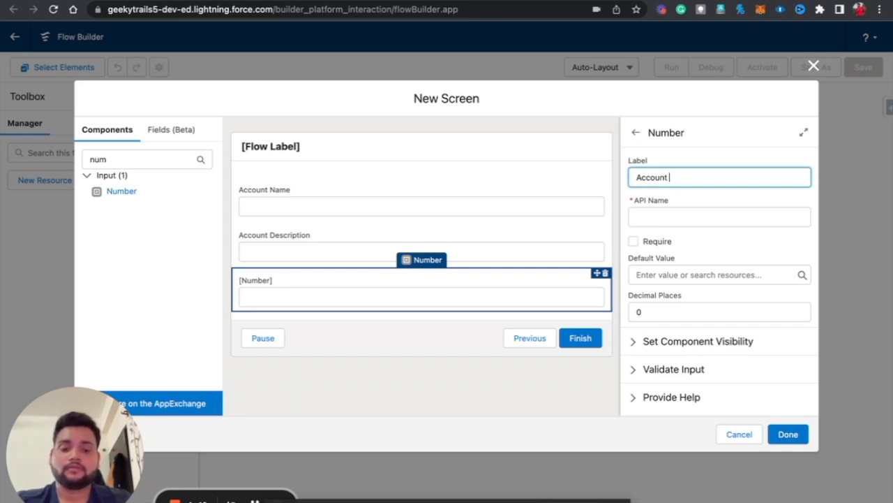
key(BackSpace)
key(BackSpace)
key(BackSpace)
key(BackSpace)
key(BackSpace)
key(BackSpace)
key(BackSpace)
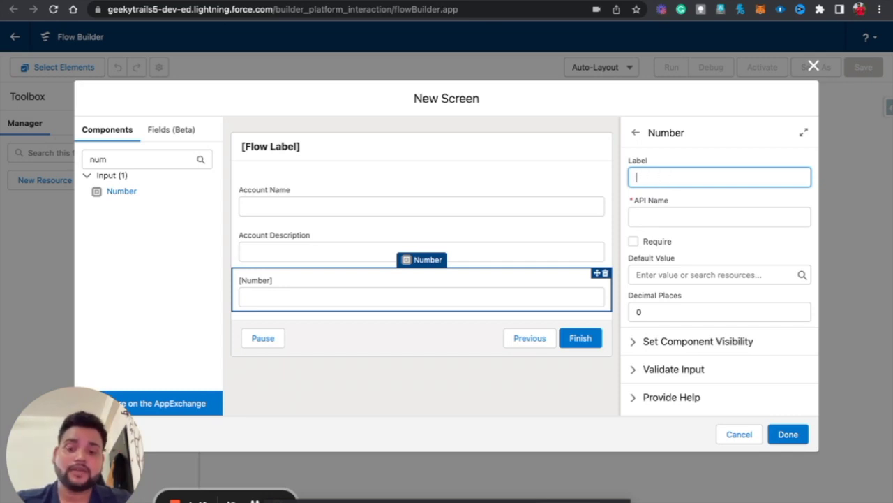
- Label the number input "No of Employees" and fill its API name as No_of_Employees
text(No )
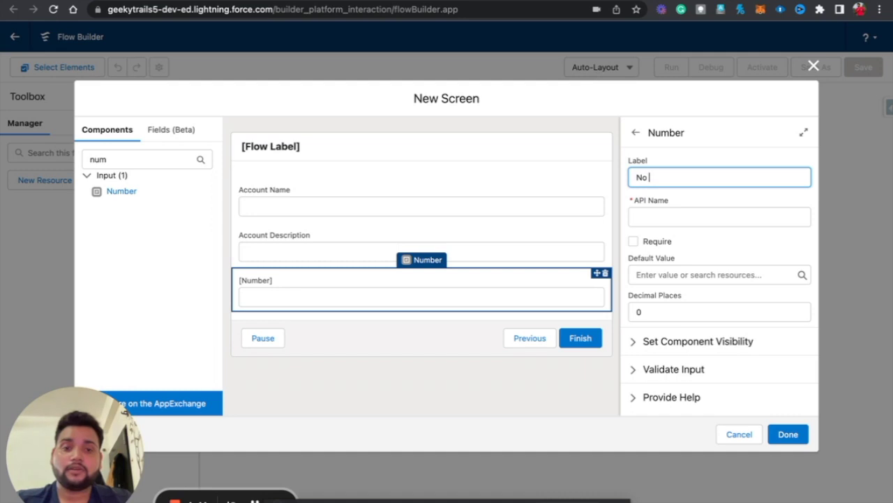
text(of Employees)
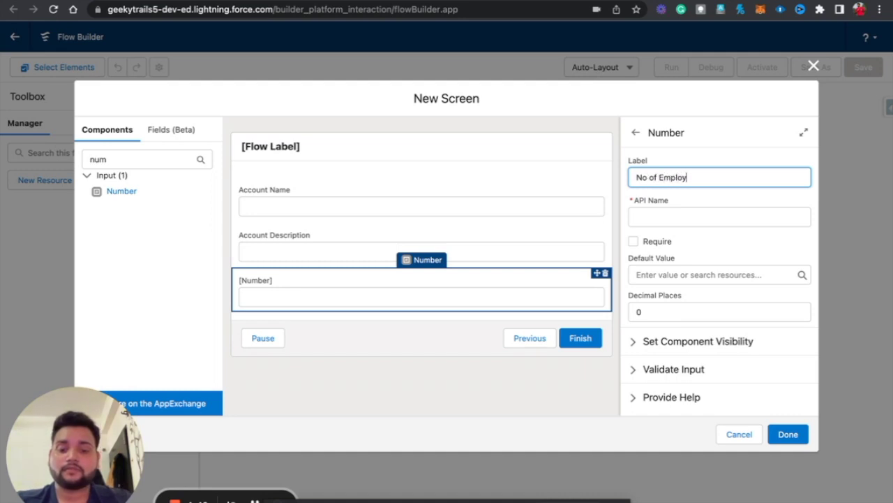
click(669, 217)
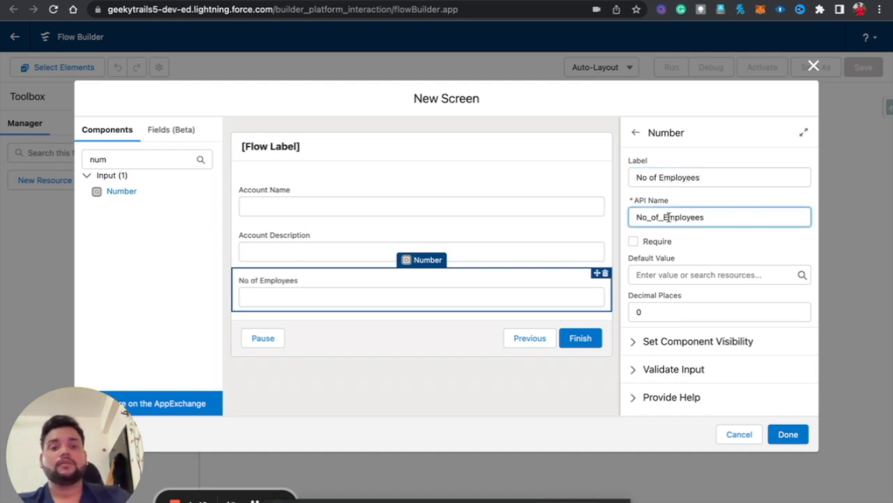
- Review the Account Name and No of Employees inputs, and try to finish the screen without a screen label
click(491, 156)
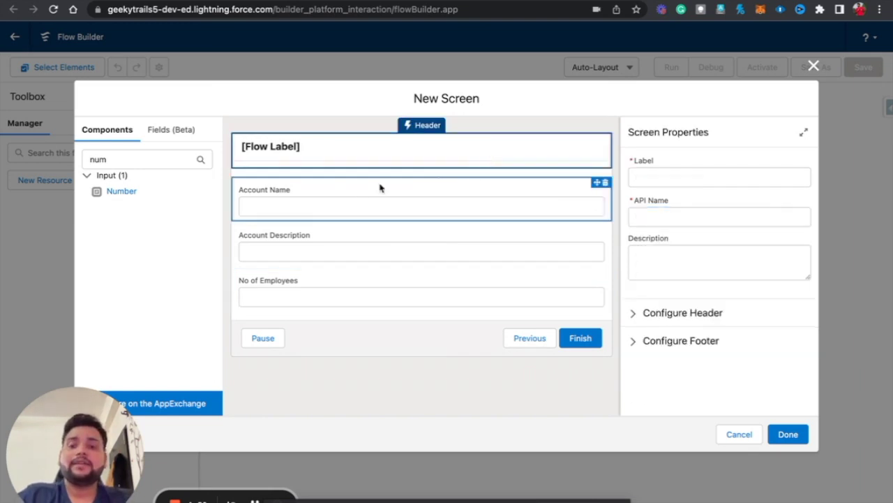
click(345, 206)
click(333, 292)
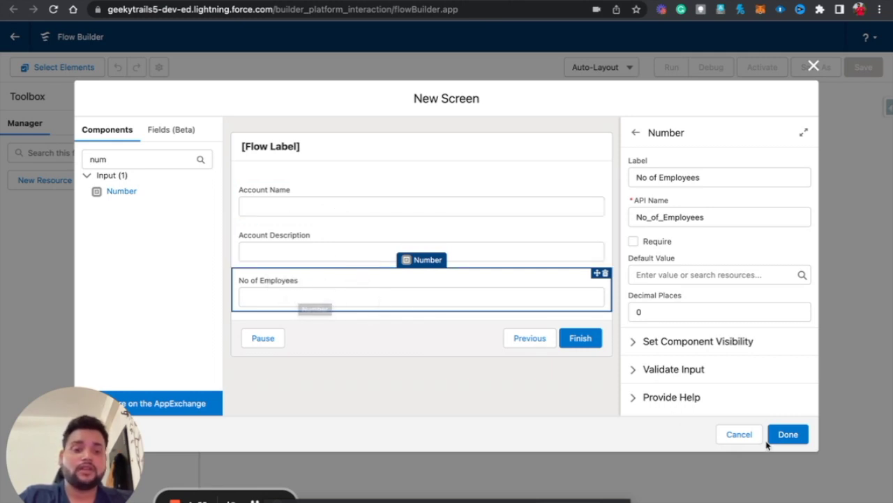
click(788, 436)
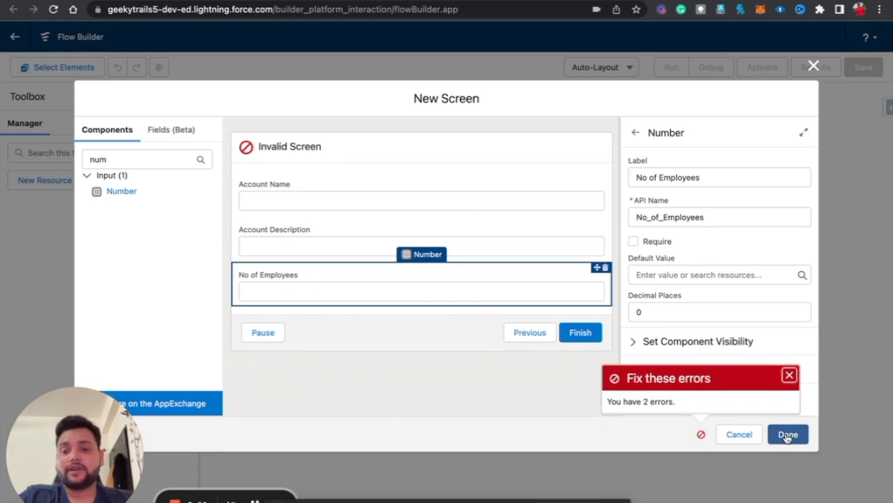
- Label the screen "Account Info" in its screen properties and finish the Screen element
click(417, 165)
click(696, 176)
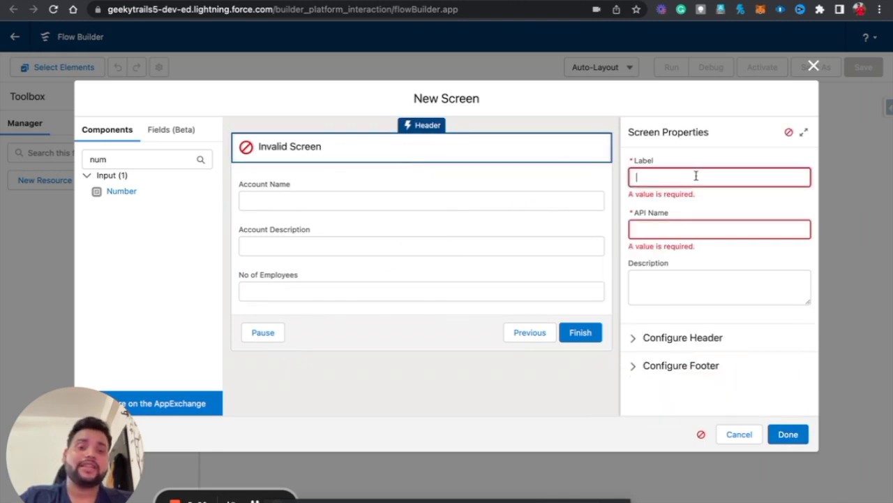
text(Account In)
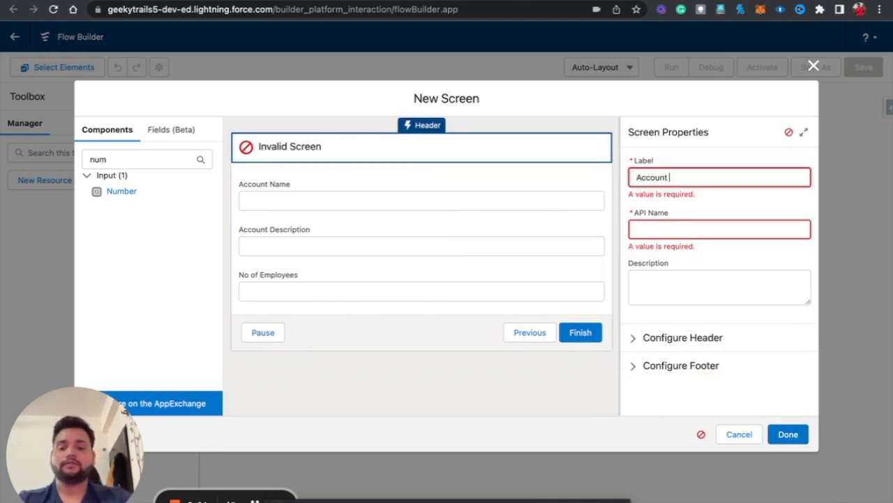
text(fo)
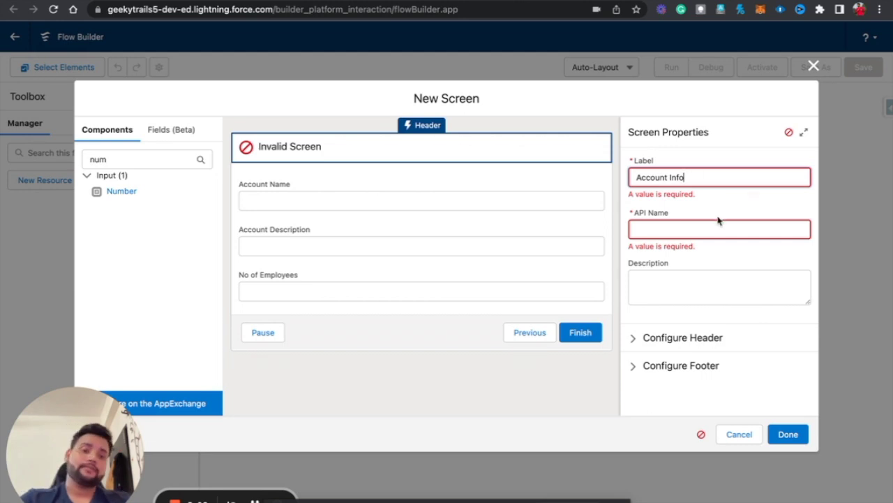
click(708, 360)
click(796, 436)
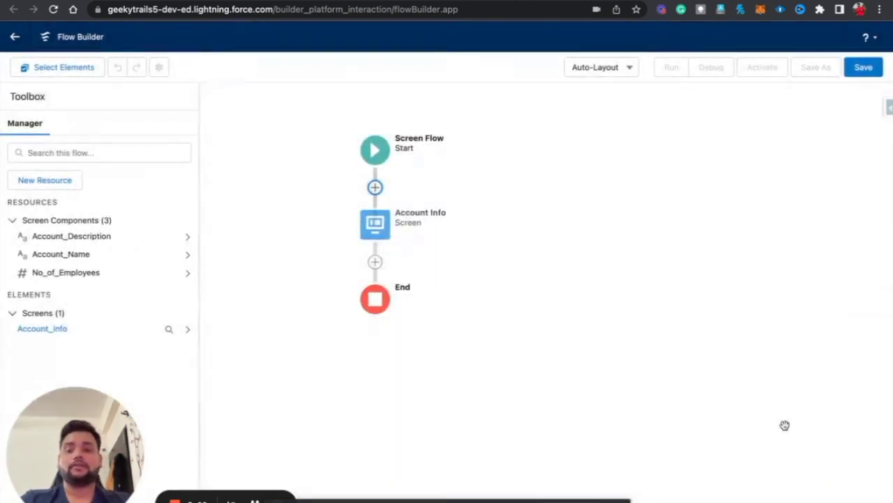
- Add an Update Records element after the Account Info screen, labelled "Update Account" with API name Update_Account
click(373, 262)
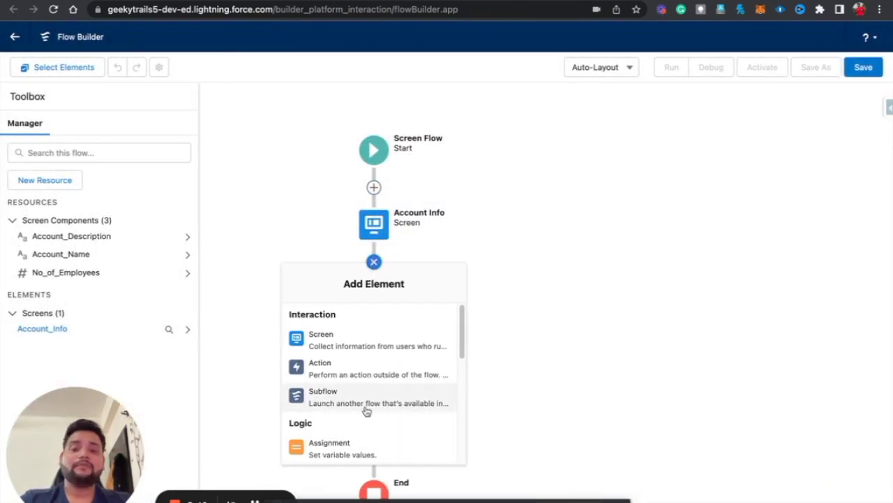
scroll(365, 404, down, 5)
click(353, 361)
text(Upd)
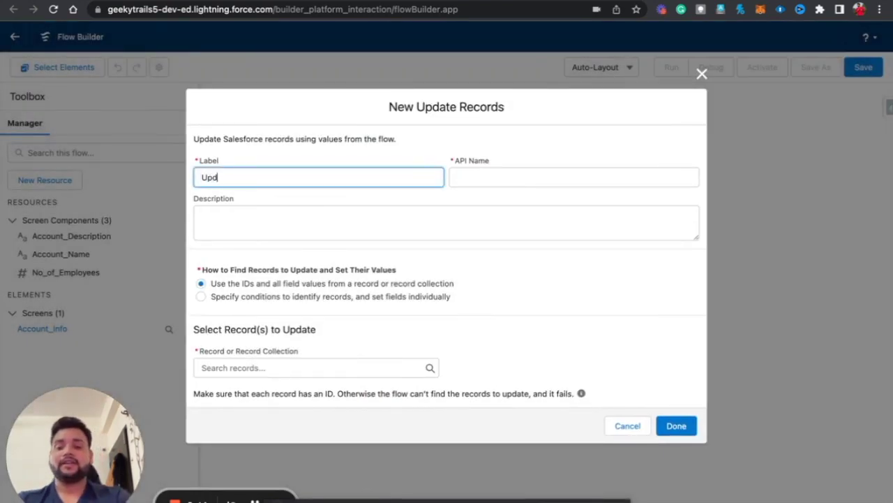
text(ate Account)
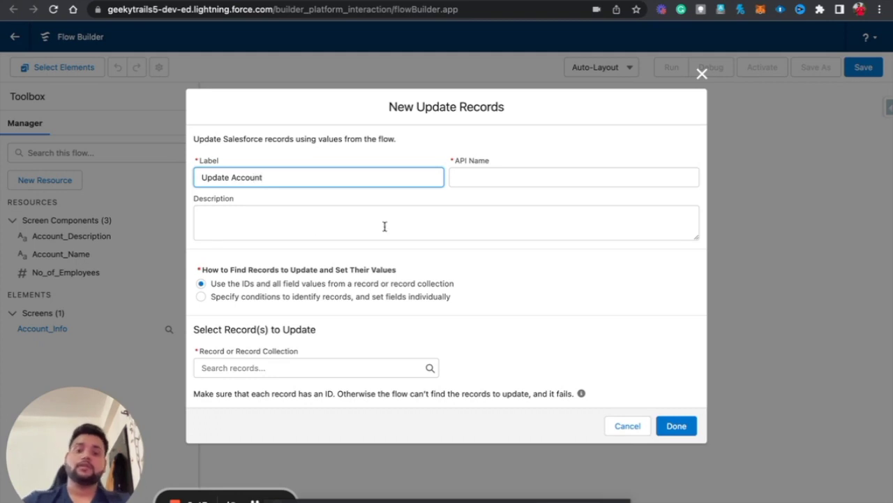
click(521, 180)
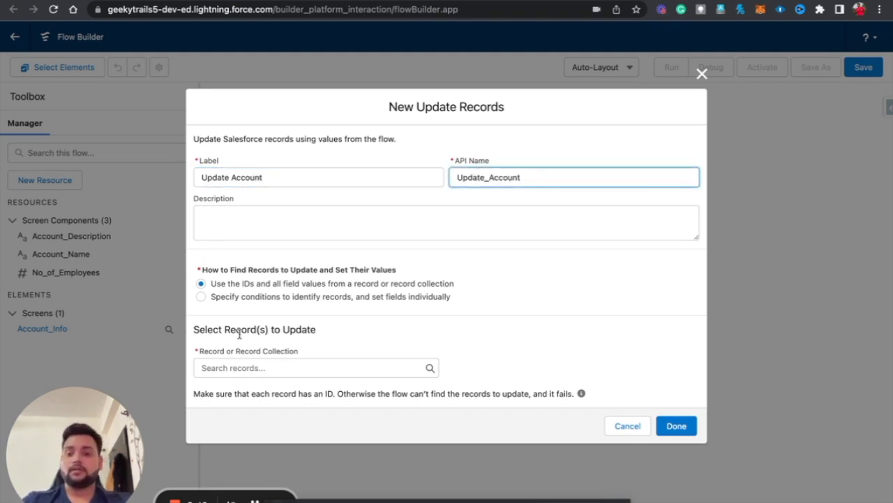
- Set the element to specify conditions and set fields individually, with Account as the object to update
click(200, 296)
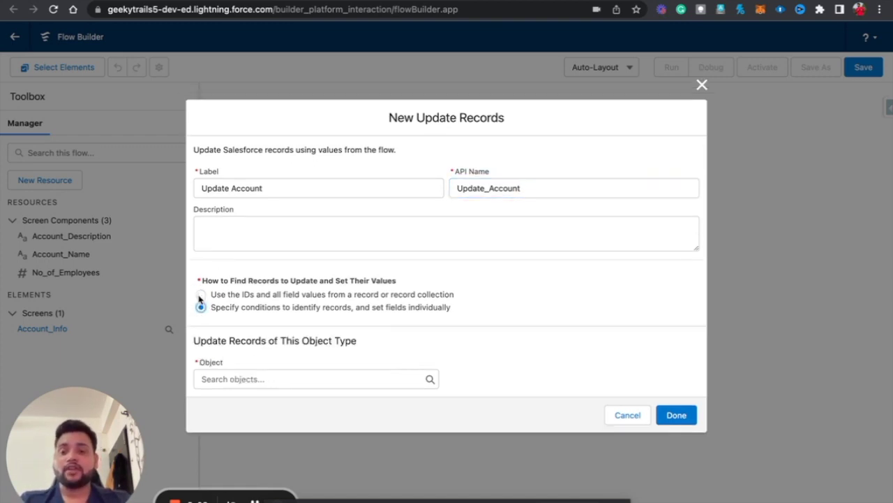
click(237, 379)
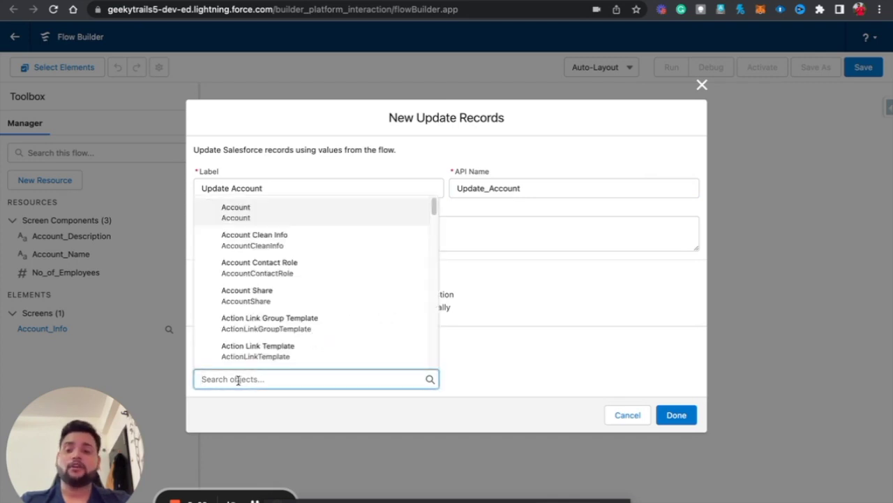
click(258, 221)
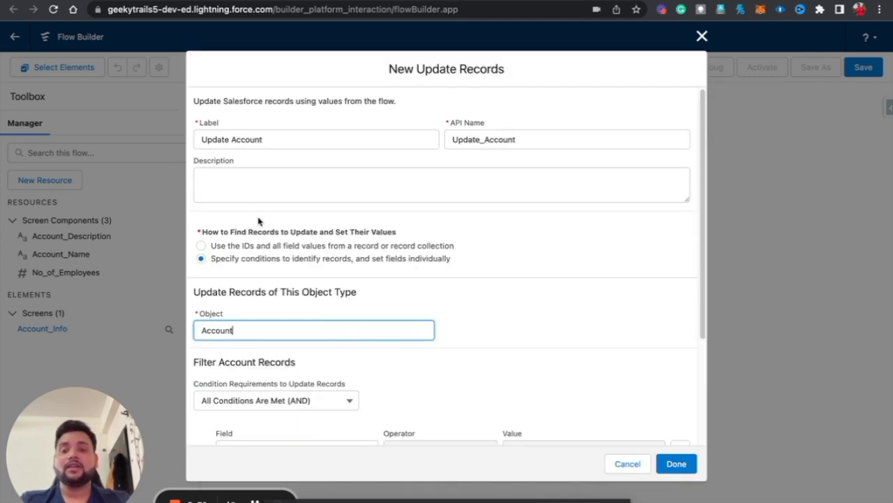
- Choose Id as the field of the filter condition for the Account records, with the Equals operator
scroll(259, 223, down, 3)
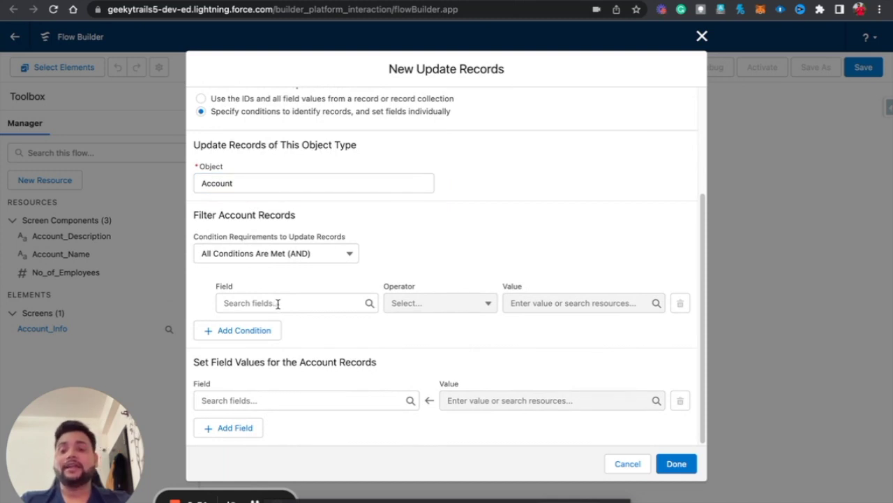
click(276, 304)
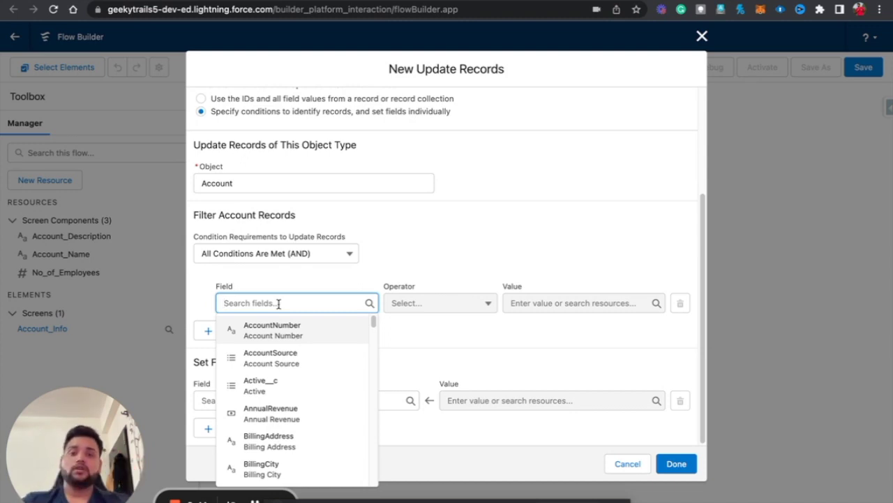
scroll(295, 399, down, 1)
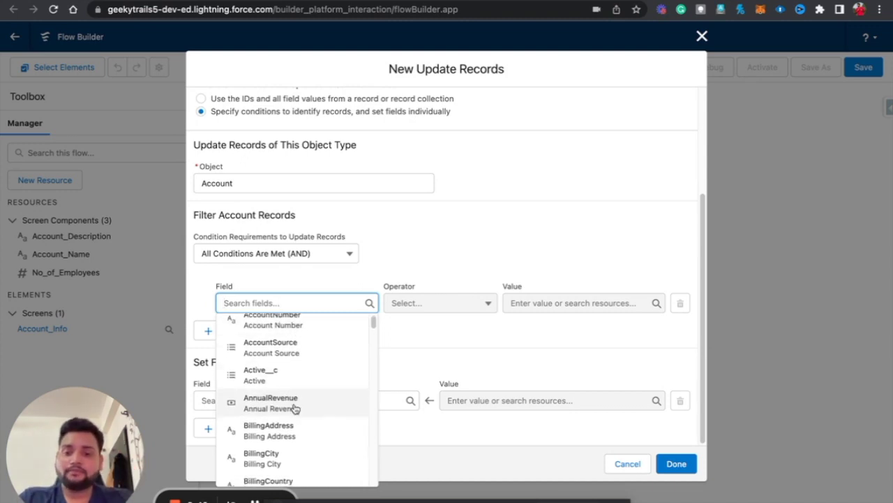
scroll(296, 407, up, 1)
text(u)
key(BackSpace)
text(id)
click(273, 418)
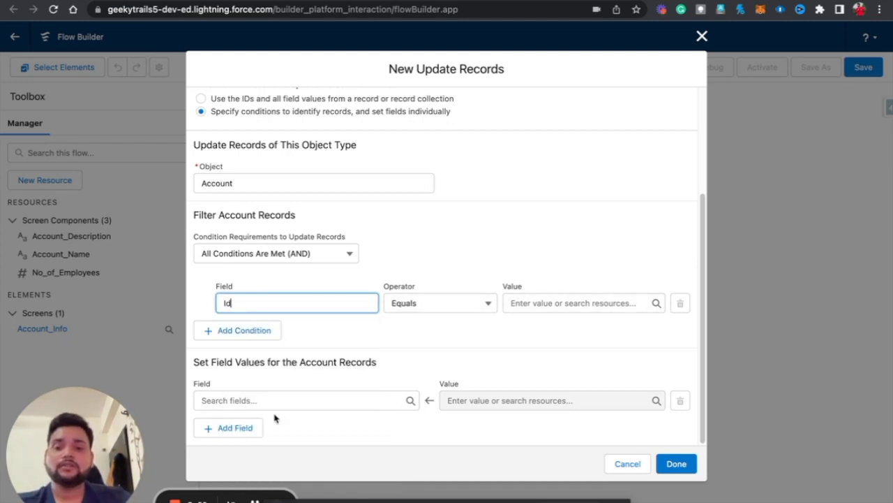
- Start a new Variable resource for the Id condition's value and give it the API name "Account"
click(551, 302)
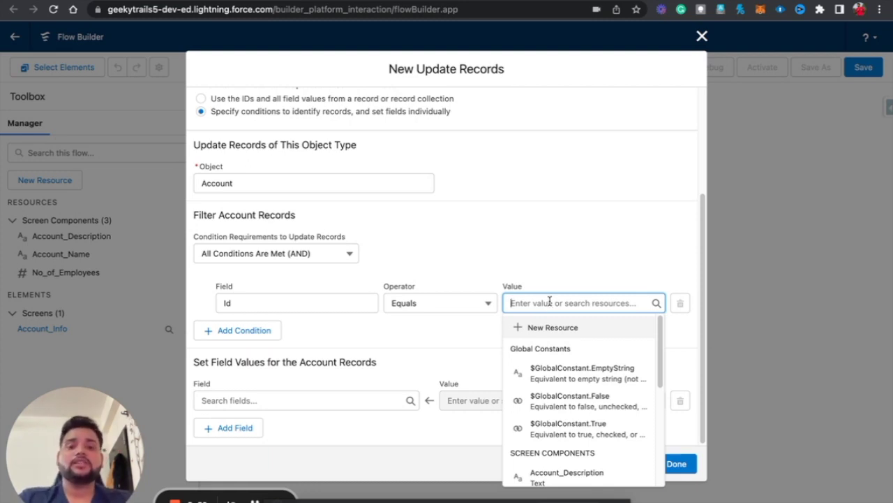
click(545, 333)
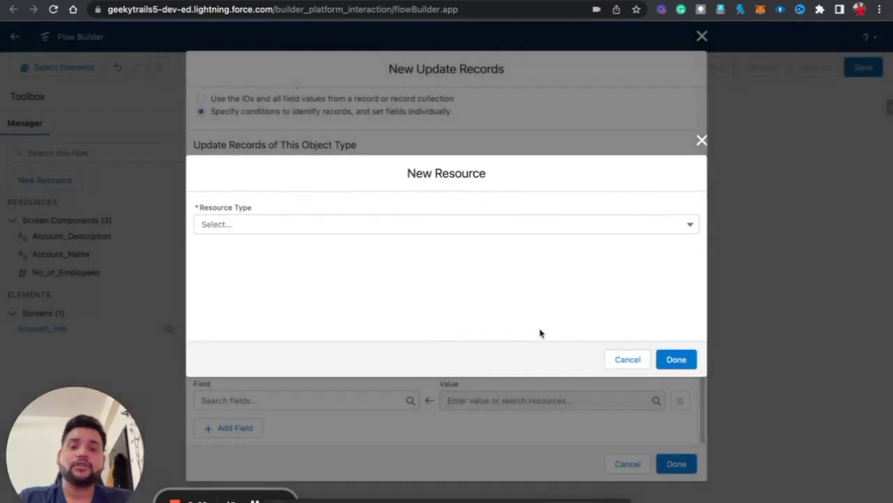
click(214, 227)
click(236, 248)
click(237, 248)
text(Account)
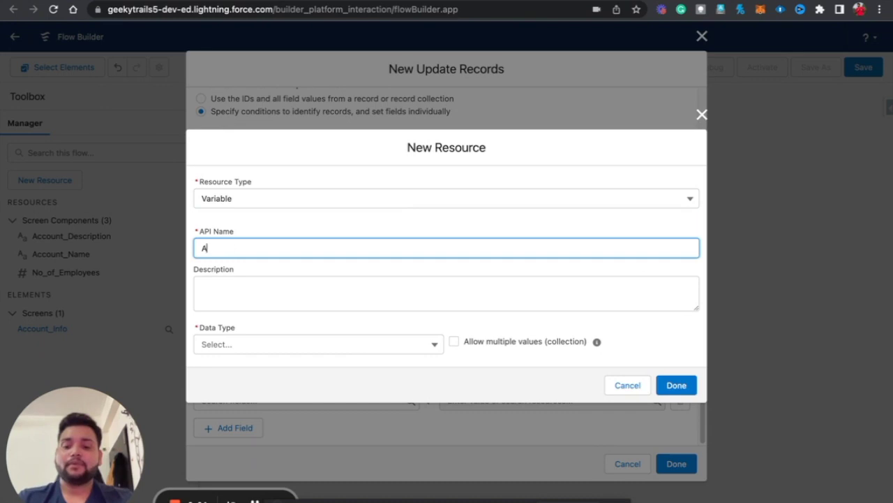
- Give the variable the Record data type and Account object, make it available for input, and finish the resource
click(272, 347)
click(255, 391)
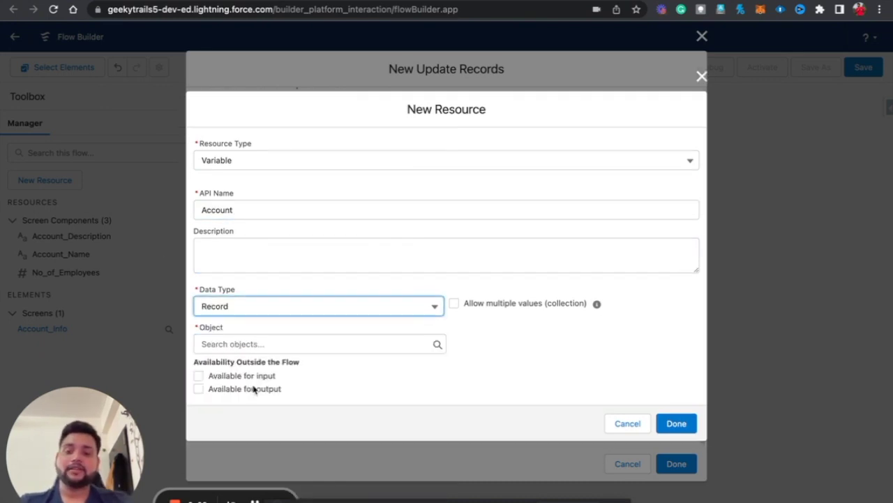
click(238, 346)
text(acc)
click(261, 396)
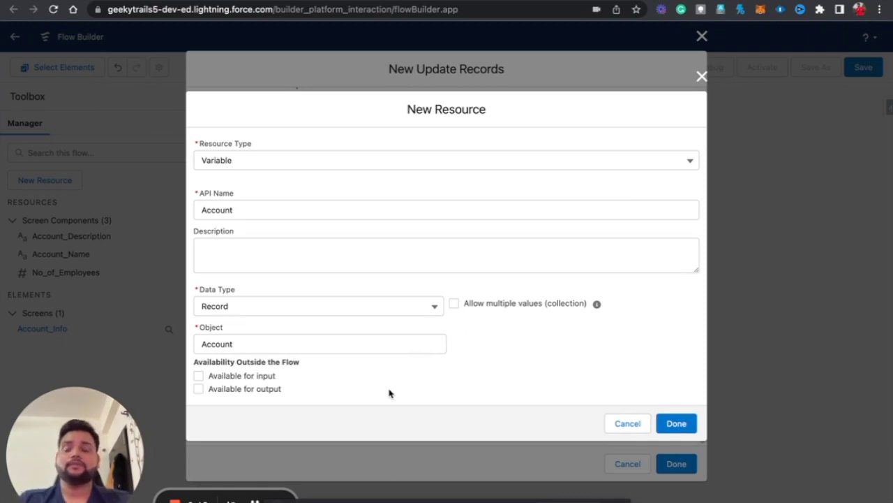
click(199, 378)
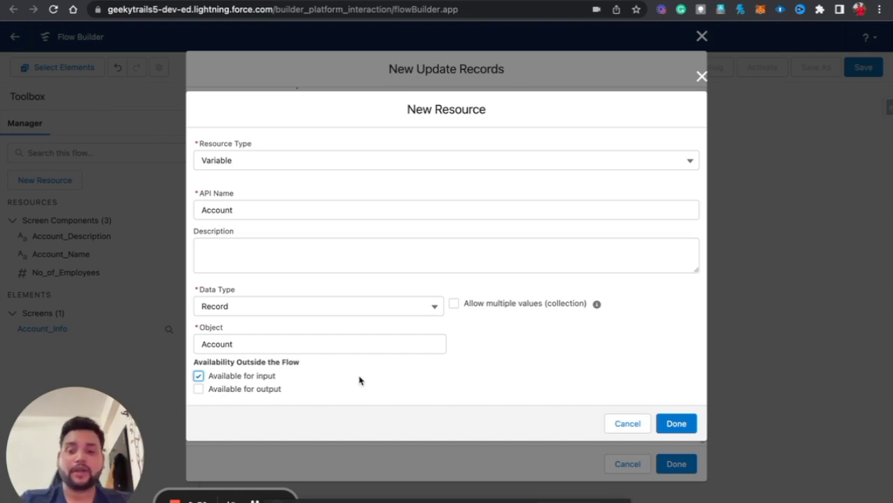
click(674, 422)
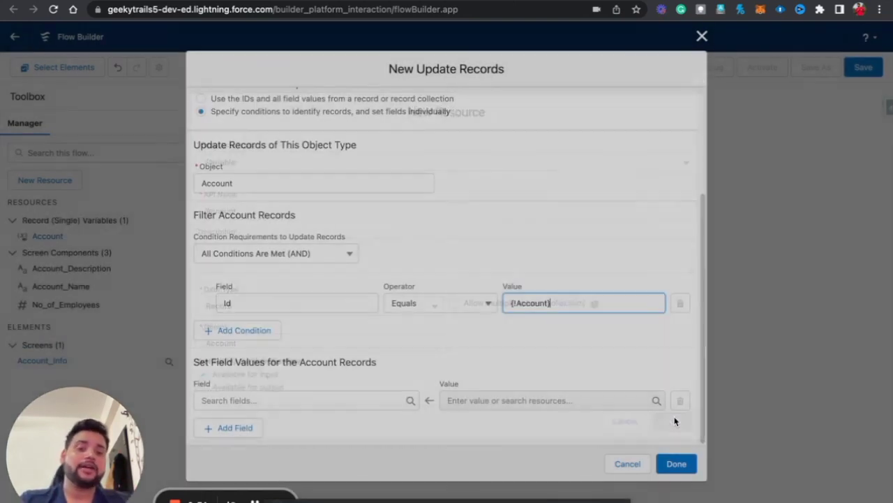
- Set the value of the Id filter condition to the Account variable's Account ID
scroll(657, 339, down, 3)
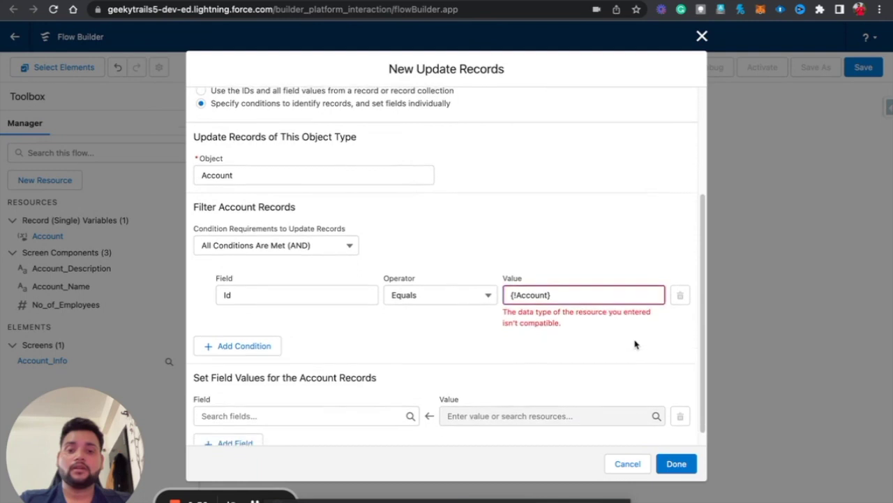
scroll(634, 343, down, 1)
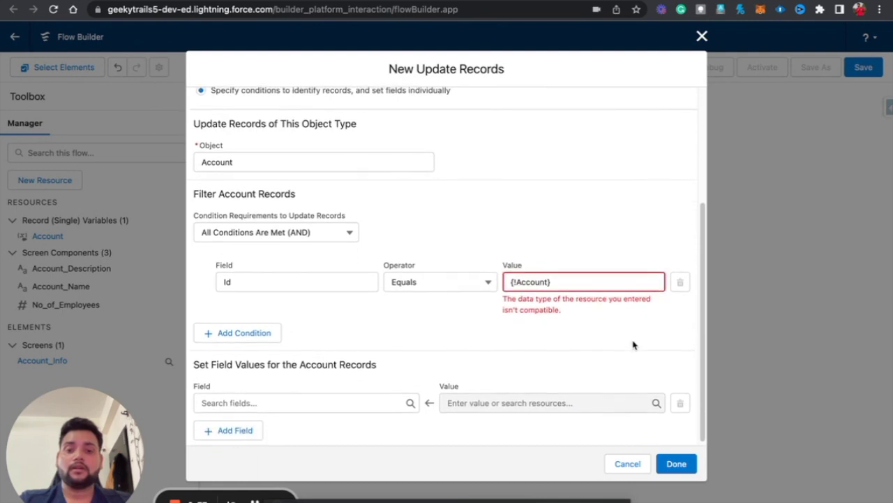
click(547, 282)
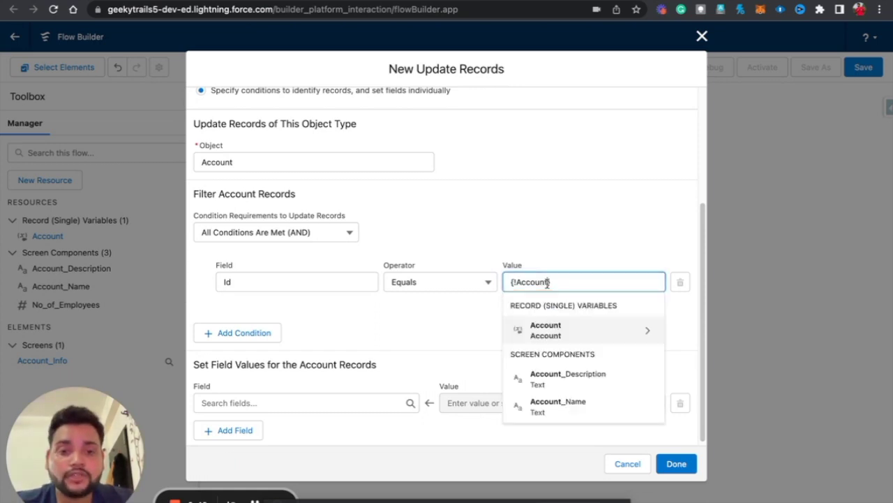
click(579, 332)
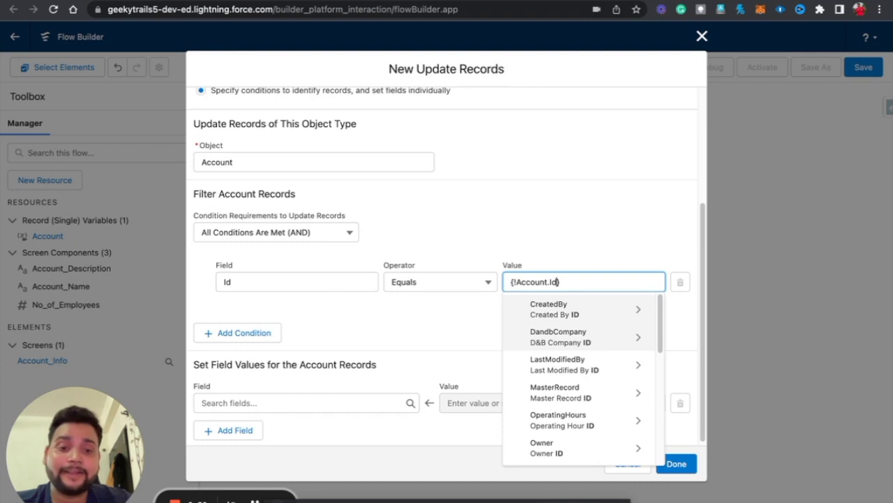
click(562, 246)
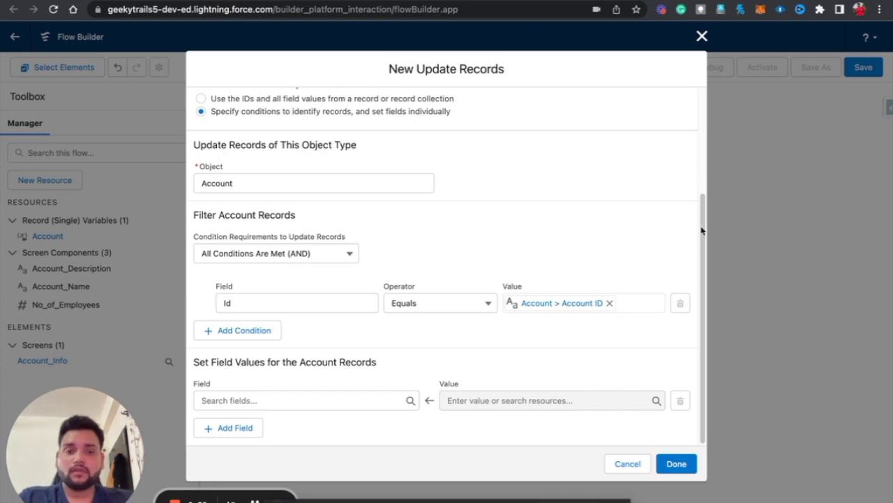
- Choose Name and Description as the first two fields to set on the Account records
click(290, 402)
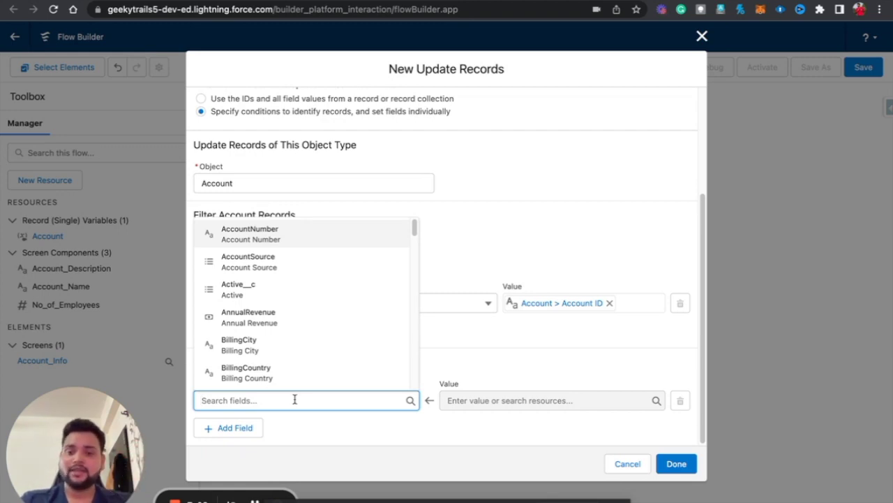
text(Accoun)
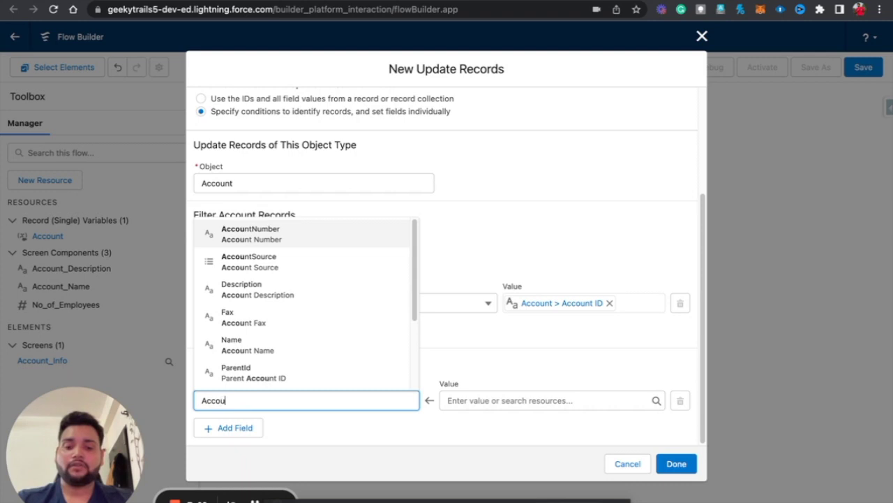
click(276, 344)
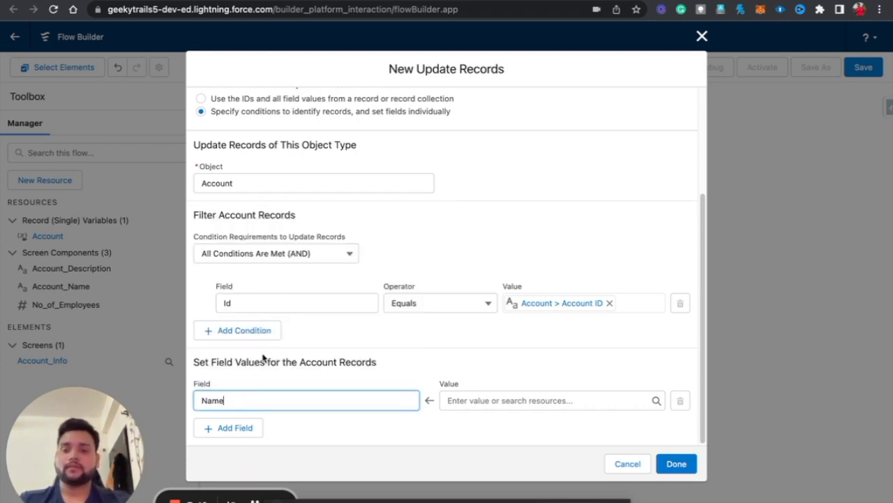
click(237, 427)
click(232, 434)
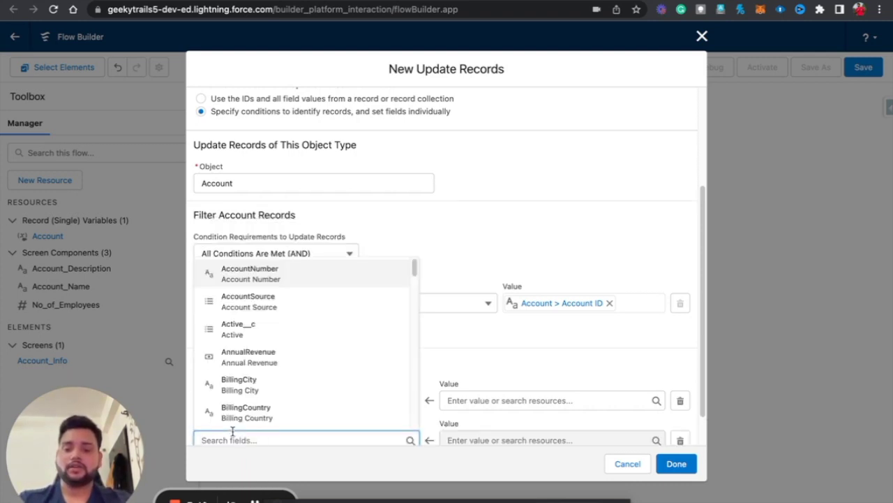
text(desc)
click(253, 342)
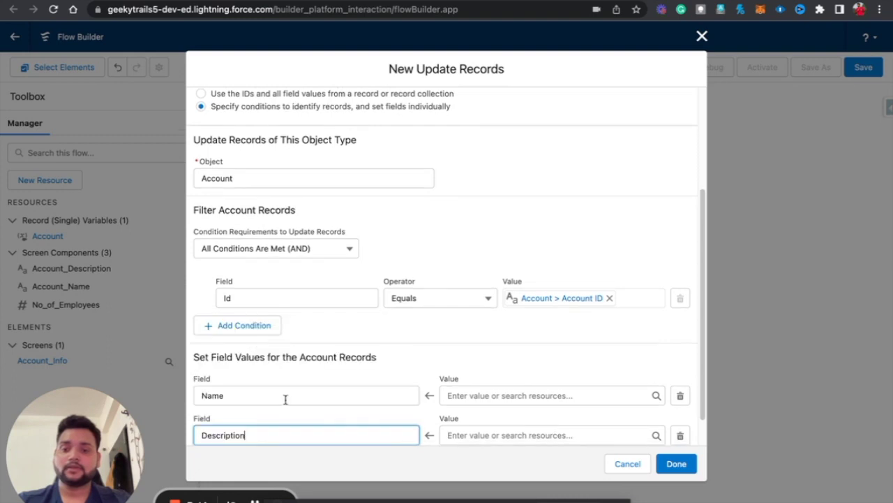
- Add a third field row and choose NumberOfEmployees as its field
scroll(282, 405, down, 2)
click(232, 427)
scroll(235, 433, down, 2)
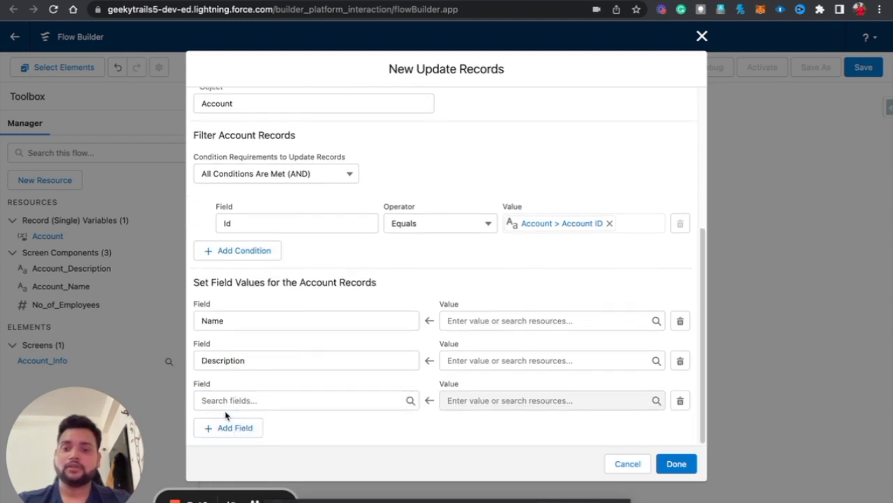
click(207, 400)
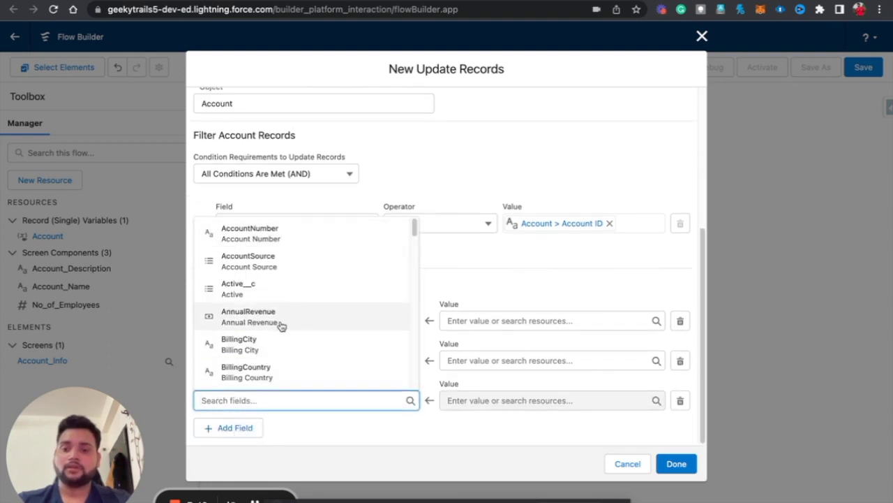
text(emp)
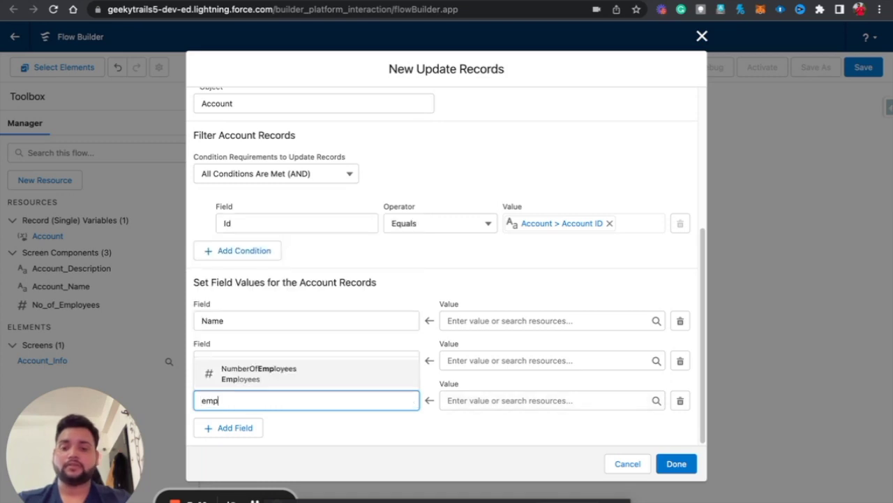
click(272, 374)
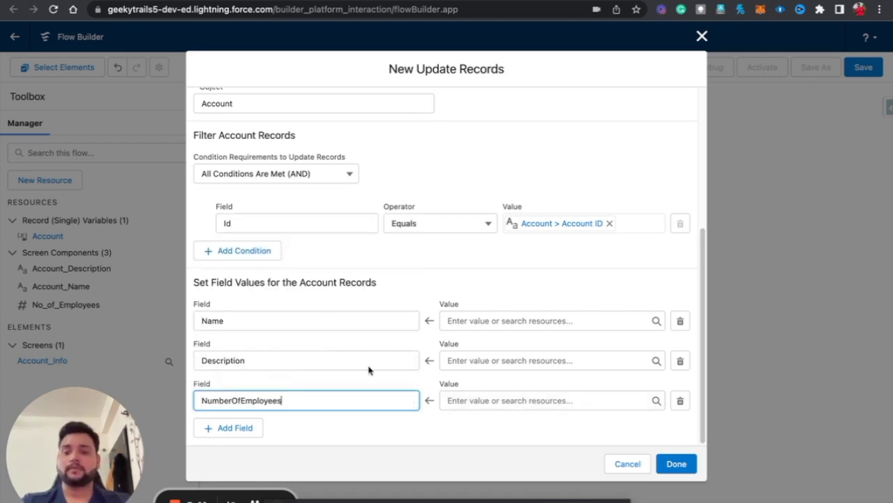
click(551, 321)
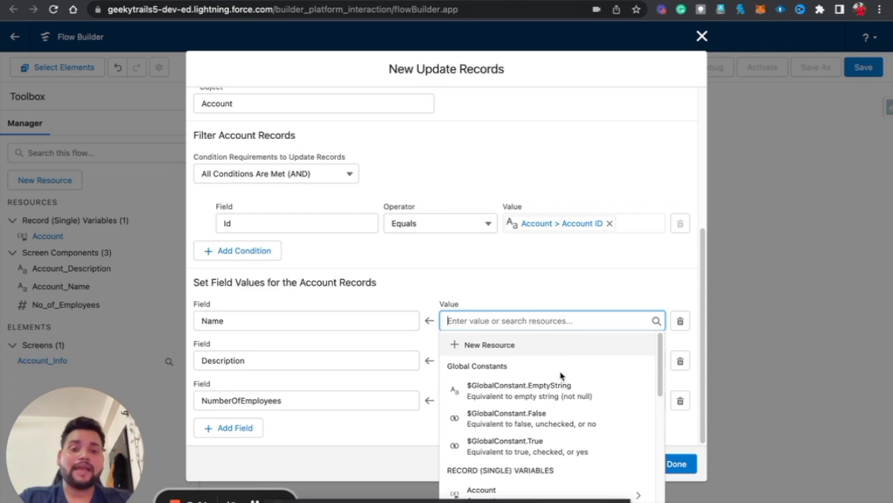
scroll(561, 391, down, 5)
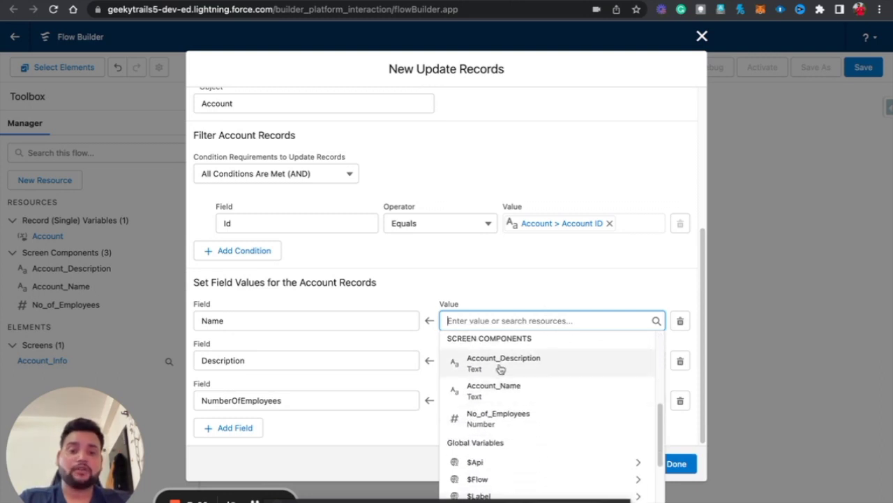
click(500, 363)
click(499, 360)
click(498, 361)
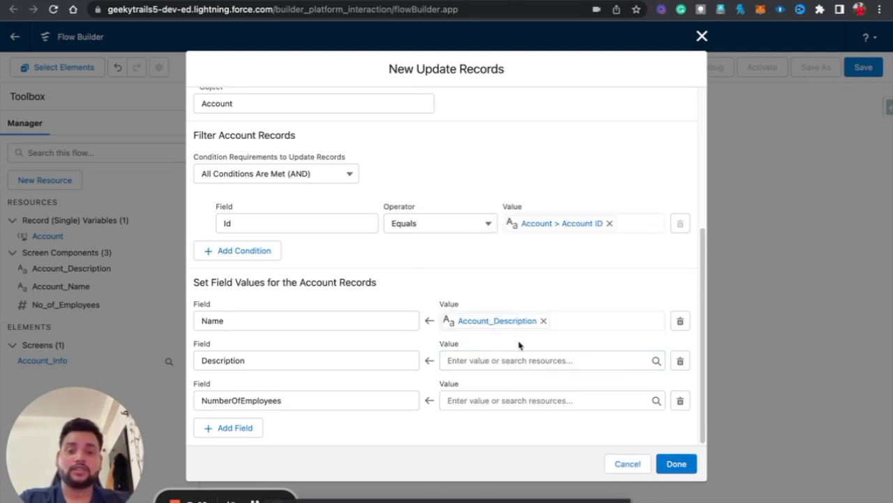
click(543, 320)
- Assign the Account_Name screen component to the Name field and Account_Description to the Description field
scroll(494, 440, down, 1)
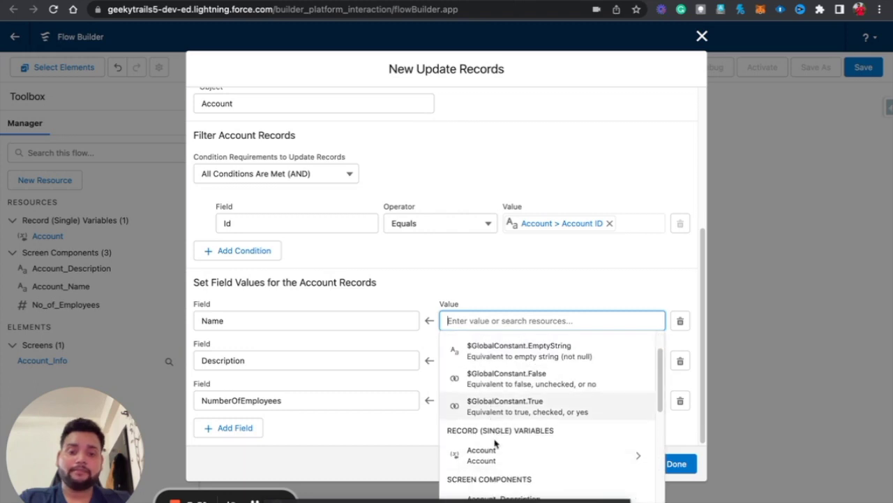
scroll(494, 440, down, 3)
click(510, 368)
click(483, 357)
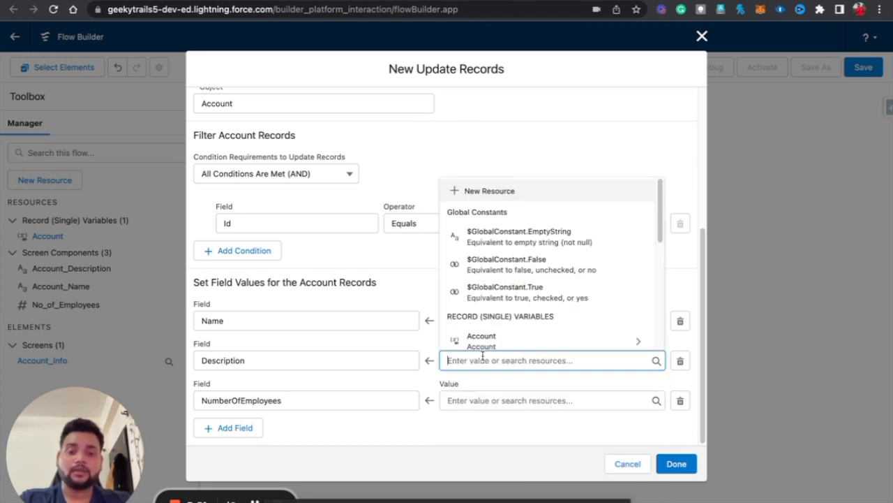
scroll(493, 340, down, 4)
click(514, 202)
- Assign the No_of_Employees screen component to the NumberOfEmployees field and finish the Update Records element
click(491, 402)
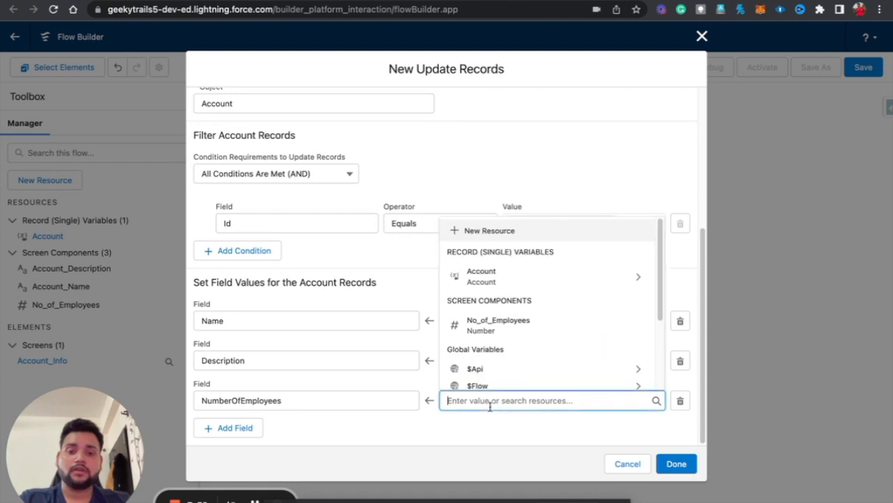
click(498, 326)
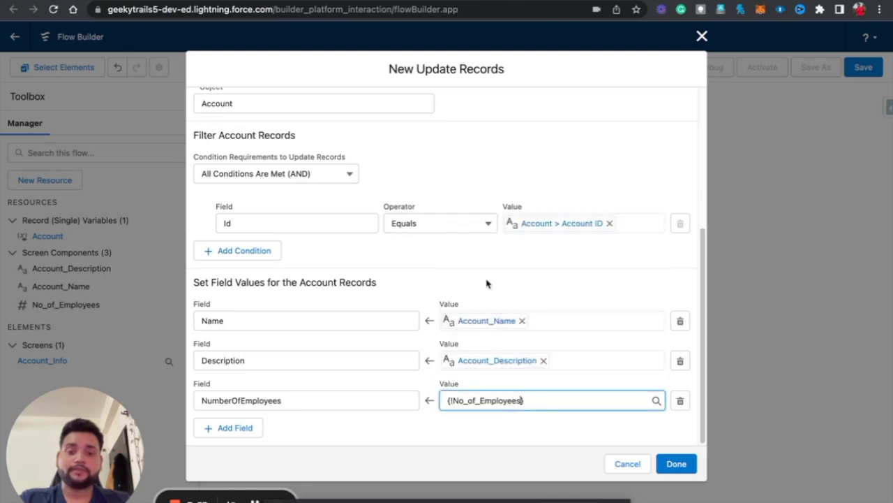
click(677, 464)
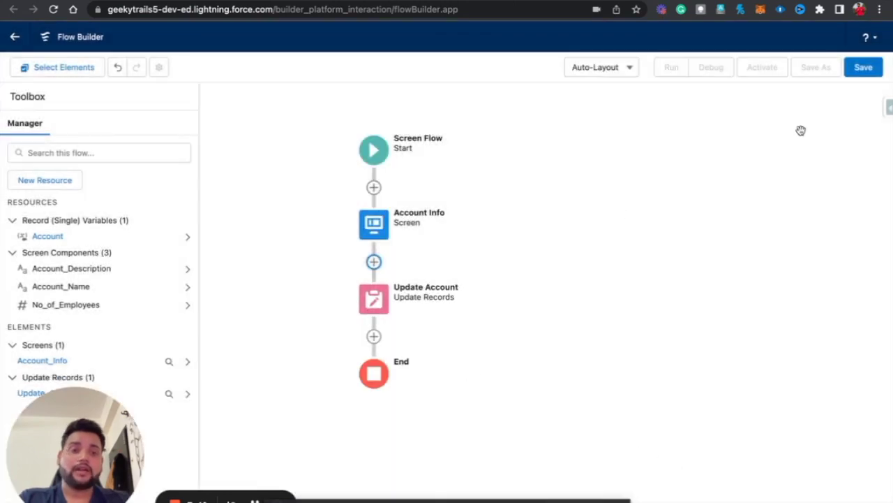
- Save the flow with the label "Quick Account Update" and activate it
click(862, 69)
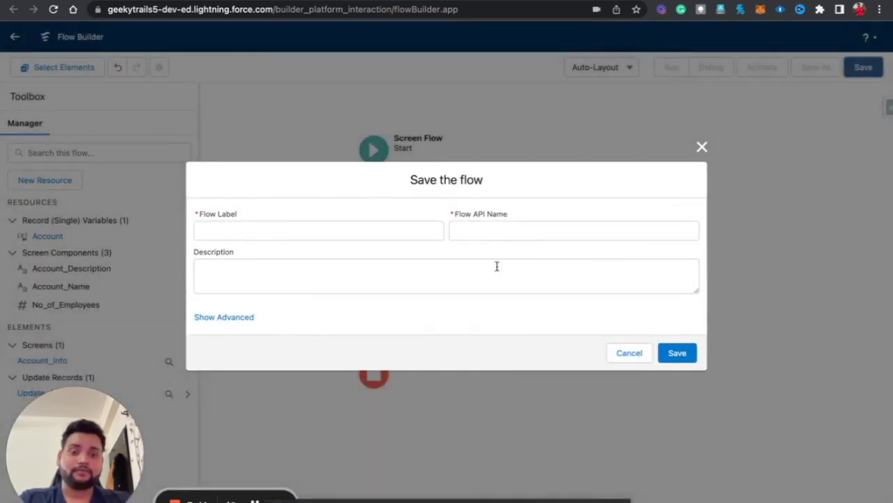
click(328, 233)
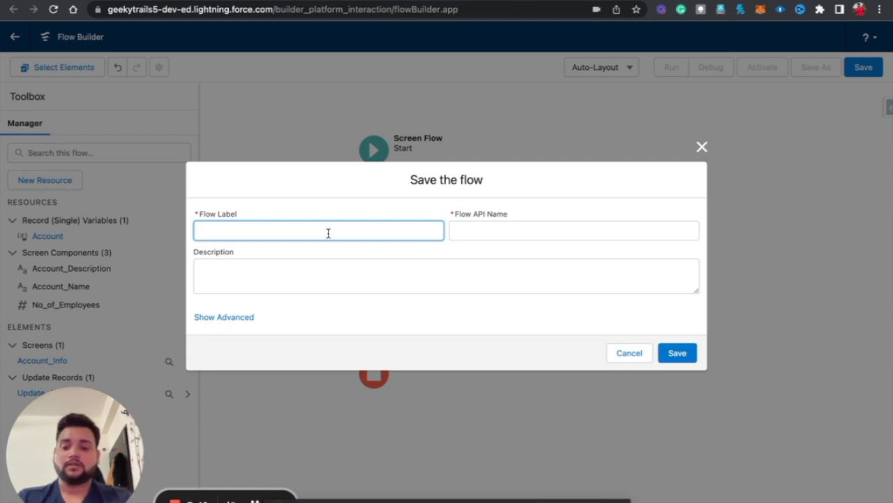
text(Q)
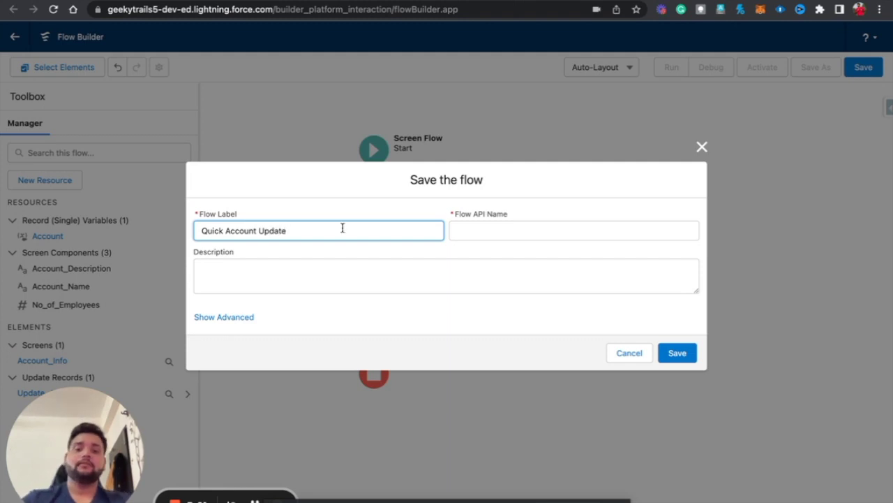
text(uick Account Update)
click(512, 240)
click(678, 353)
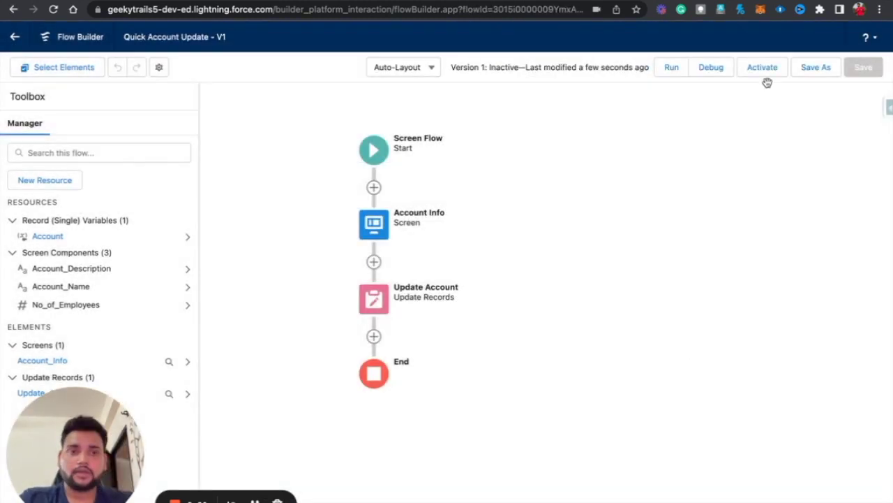
click(763, 67)
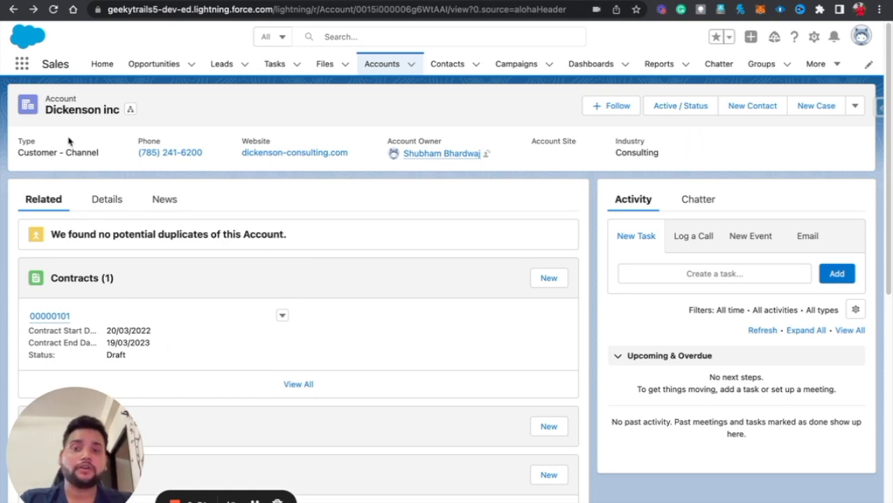
- Edit the Account record page, replacing the inactive flow component above the Activity section with a new Flow component
click(814, 36)
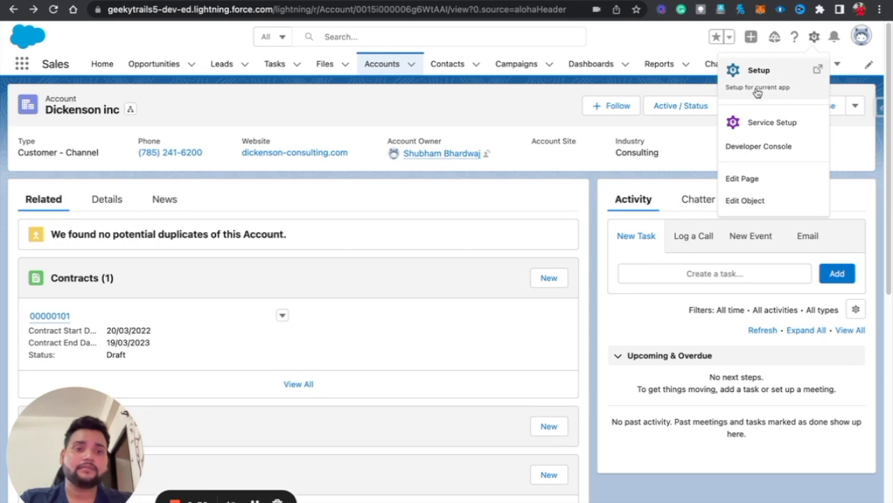
click(739, 179)
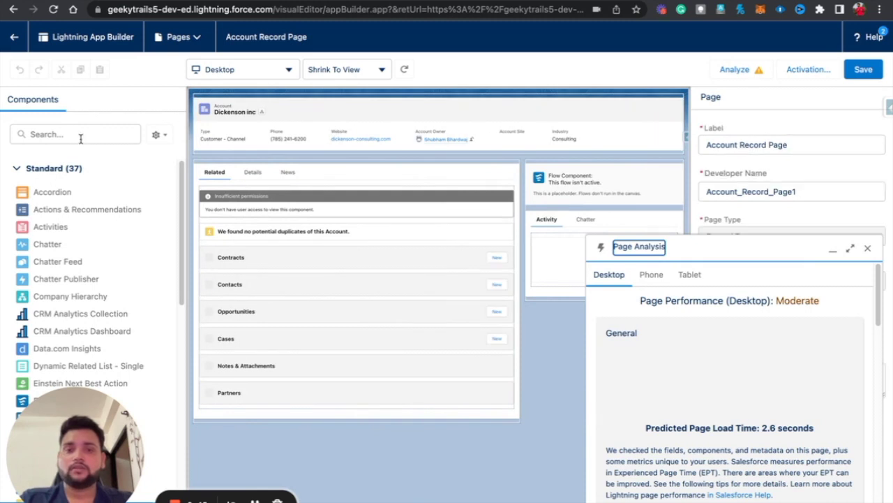
click(81, 138)
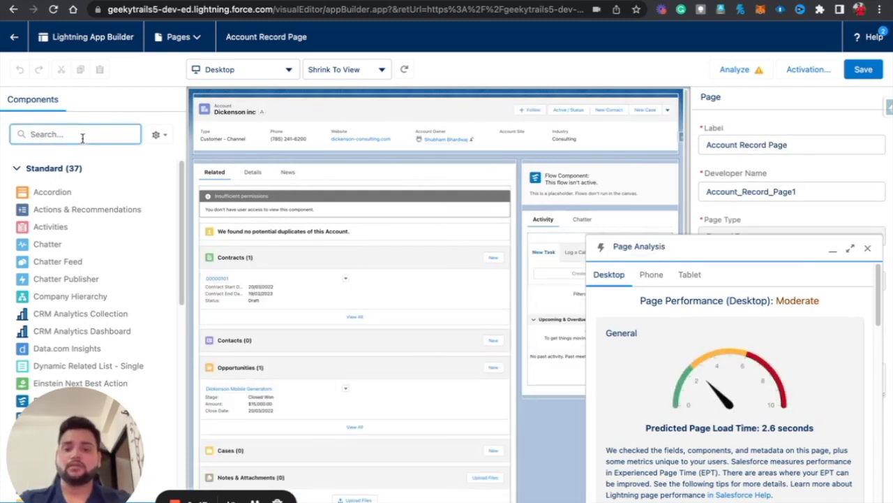
text(flo)
drag(34, 194, 544, 177)
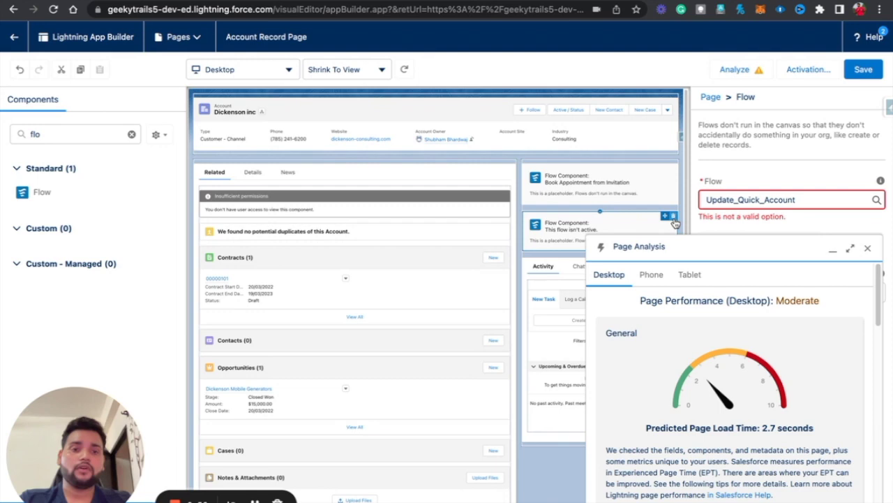
click(675, 218)
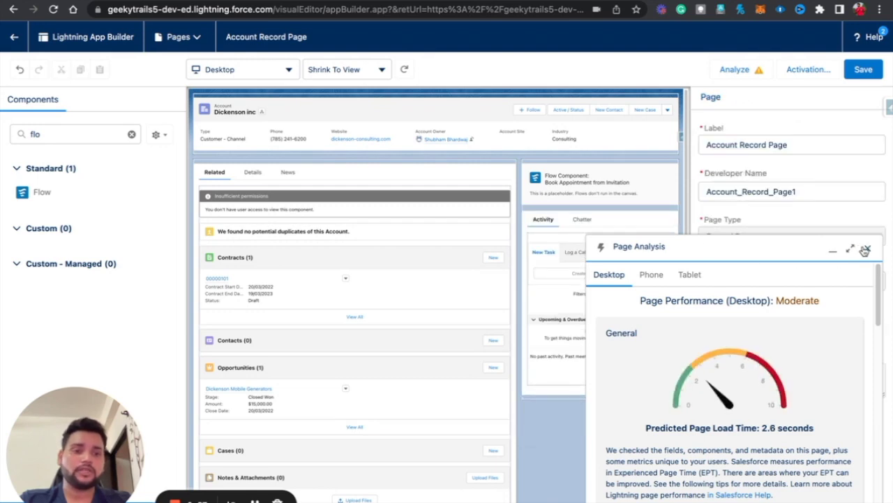
click(867, 248)
- Set the Flow component above the Activity section to run the Quick Account Update flow
click(585, 175)
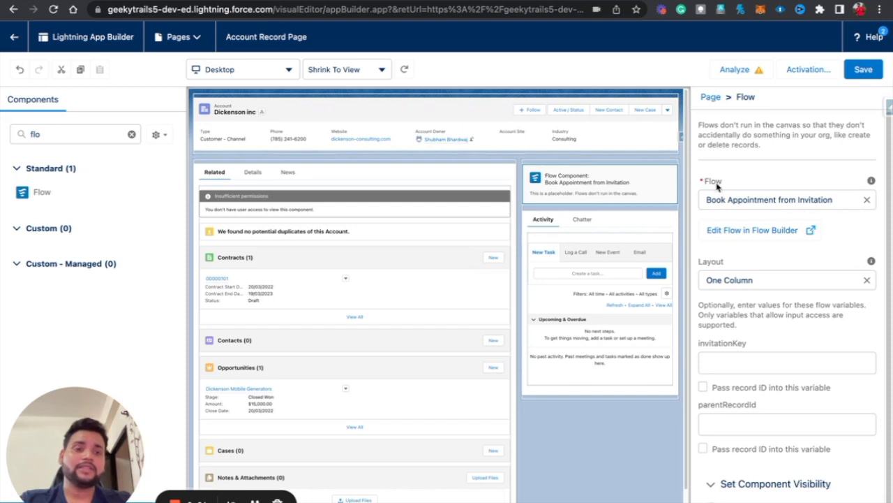
click(866, 199)
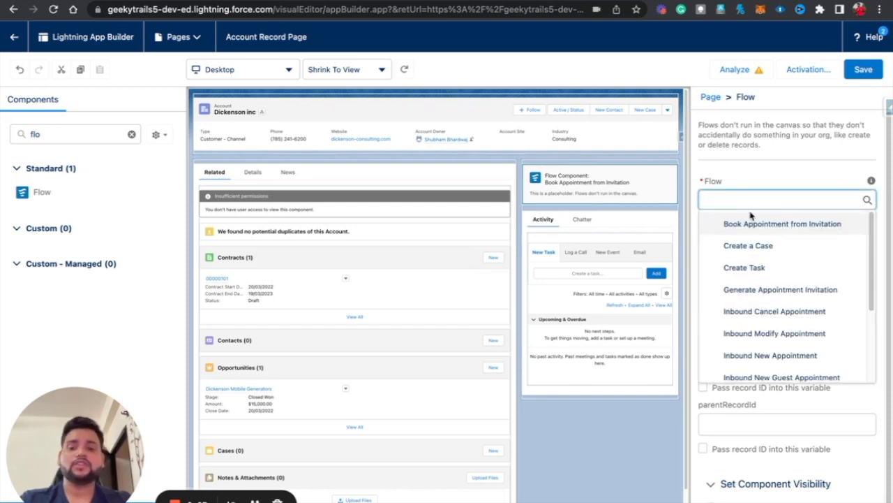
text(q)
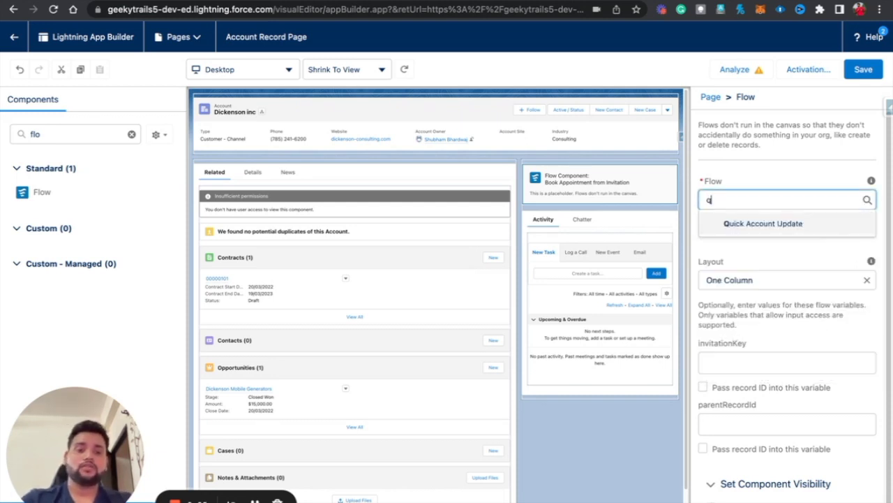
click(746, 225)
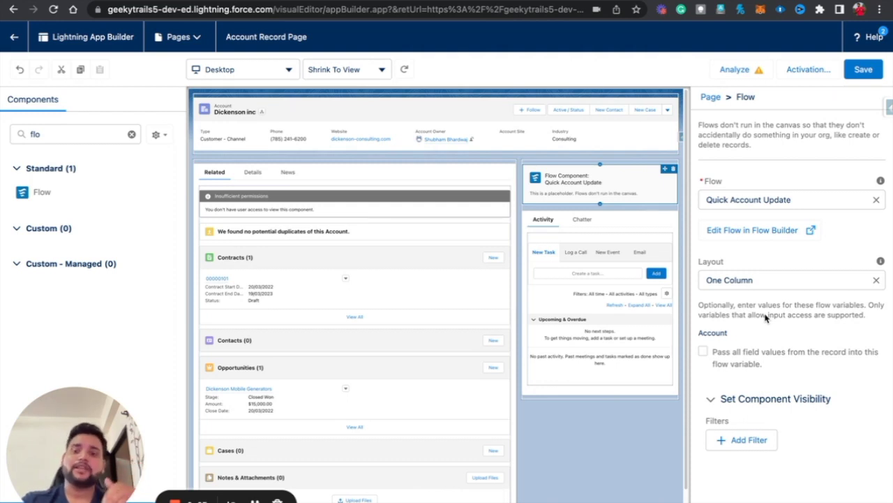
- Pass all field values from the record into the flow's Account variable, save the page and return to the account record
click(703, 352)
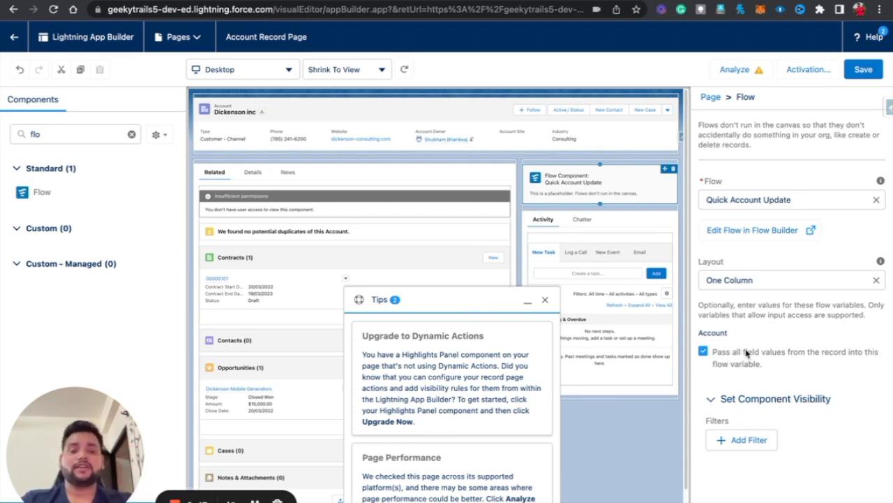
click(703, 351)
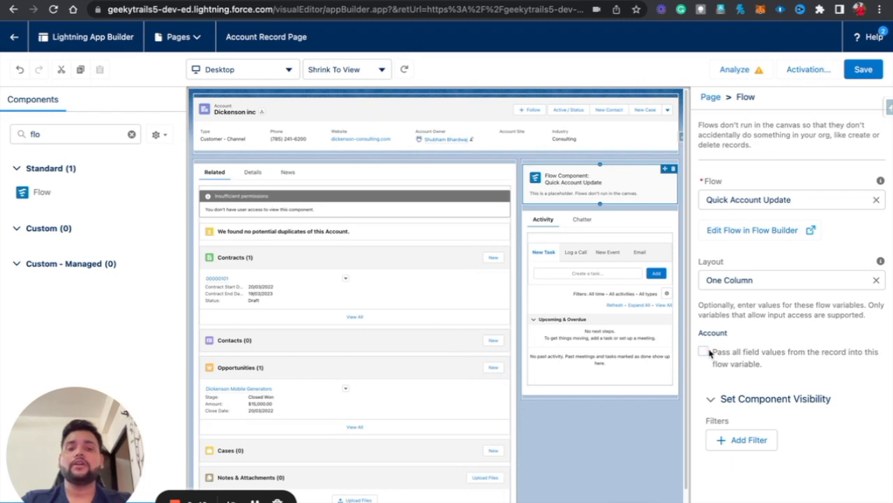
click(704, 352)
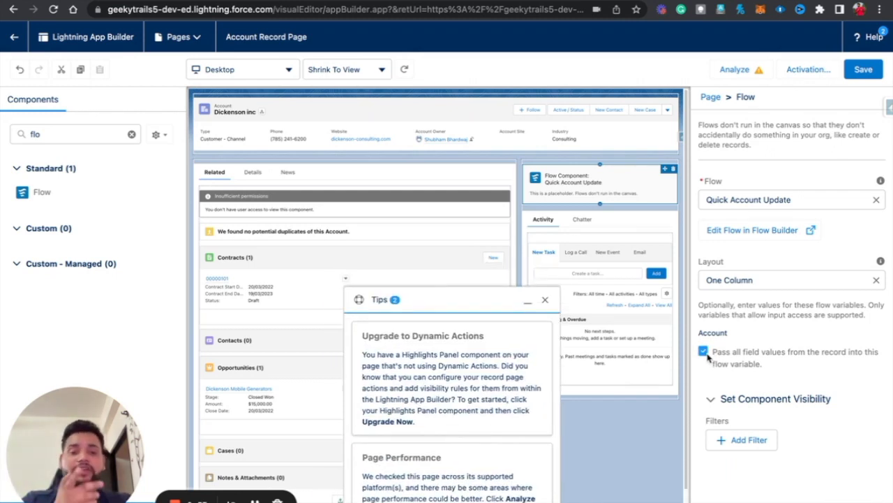
click(869, 75)
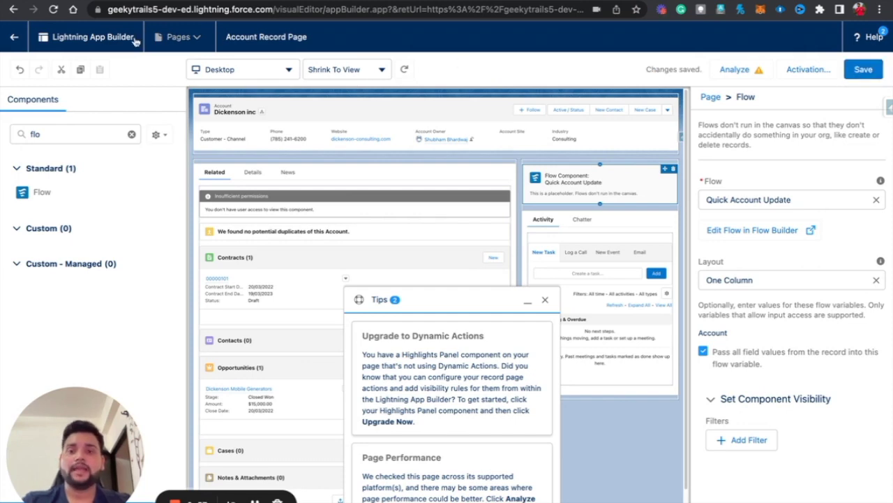
click(14, 39)
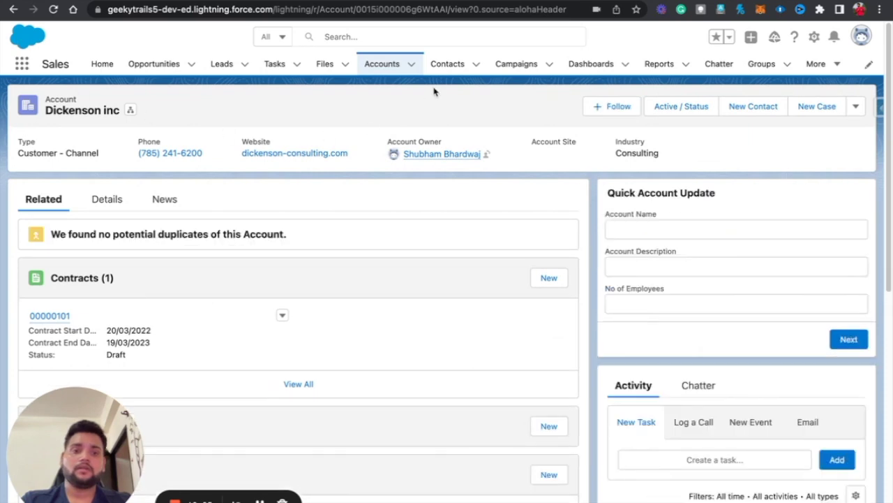
- Show the account record's details and copy its account name into the Account Name field of the embedded Quick Account Update flow
click(97, 200)
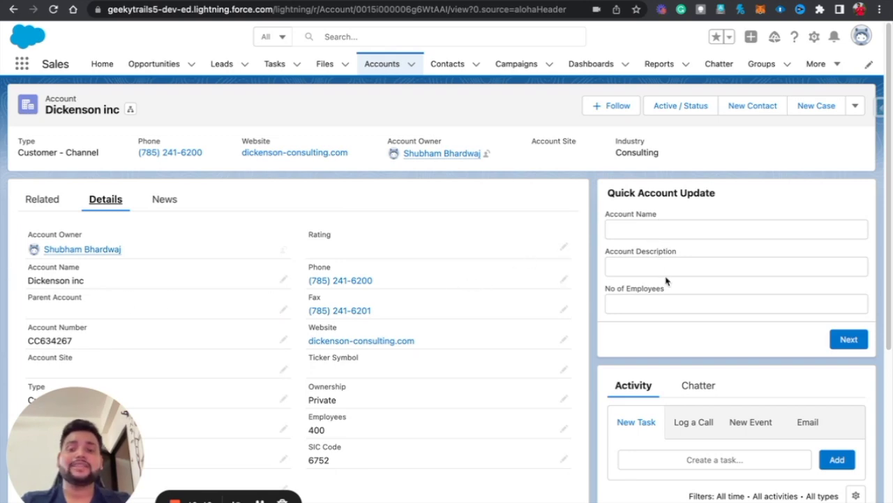
scroll(664, 282, down, 5)
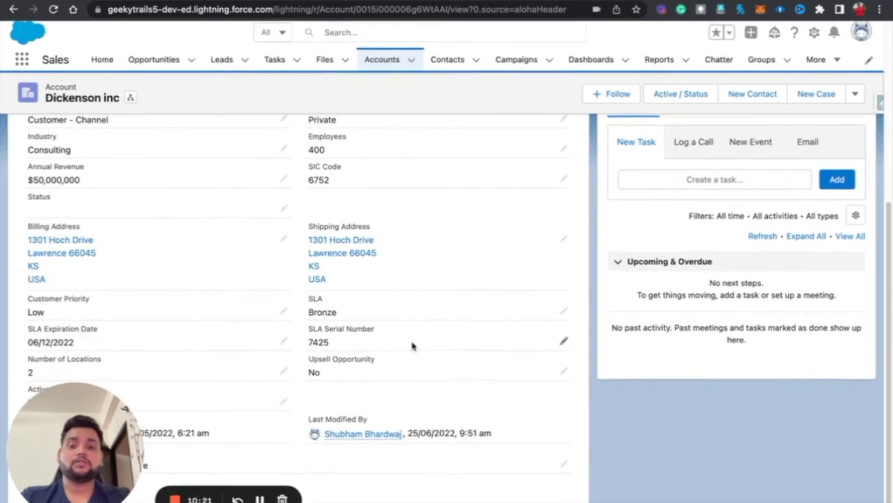
drag(81, 453, 673, 457)
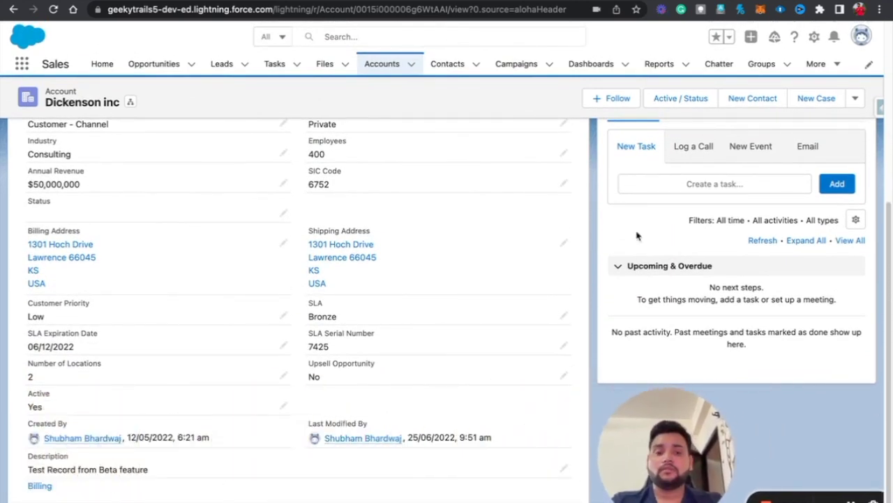
scroll(662, 272, up, 5)
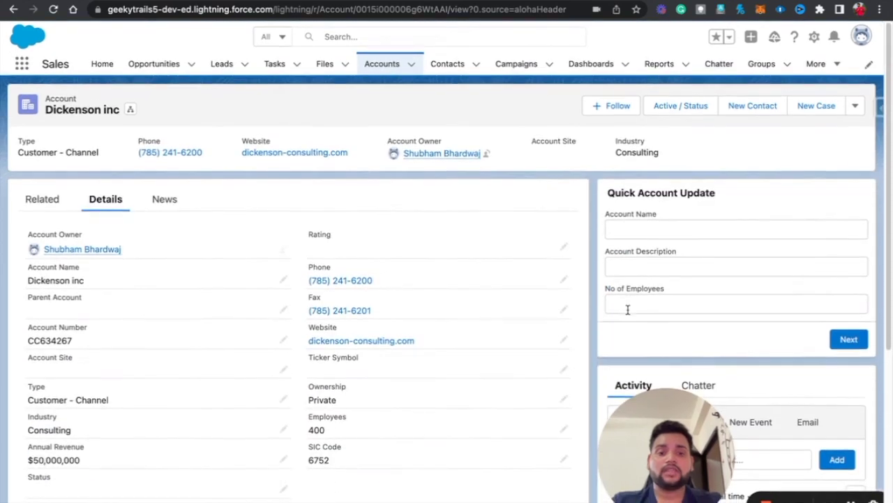
scroll(628, 309, down, 2)
scroll(365, 355, up, 3)
click(640, 228)
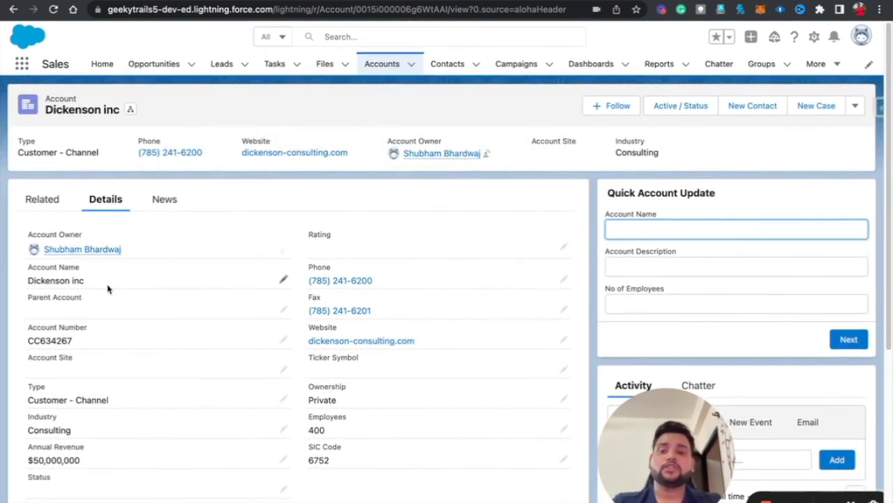
drag(89, 281, 23, 282)
key(ctrl+c)
click(622, 234)
key(ctrl+v)
- Enter the account description "Test Account" and 500 employees in the embedded flow and submit it
click(639, 268)
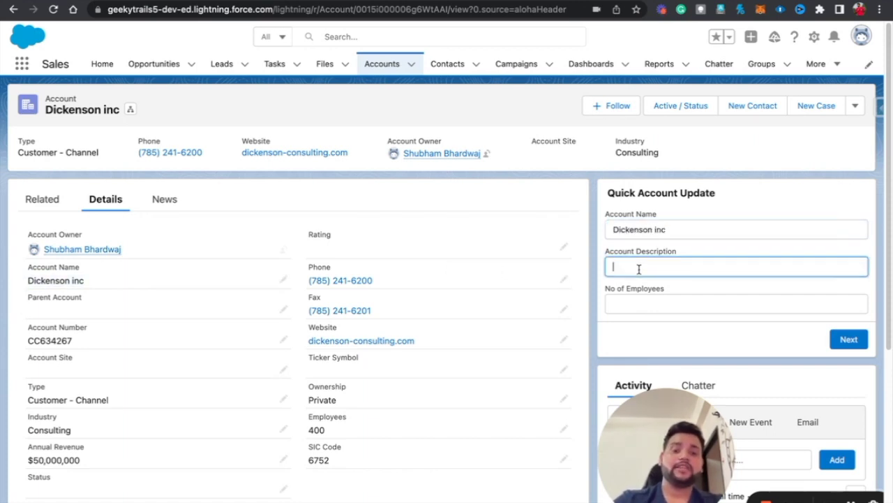
text(Test Account)
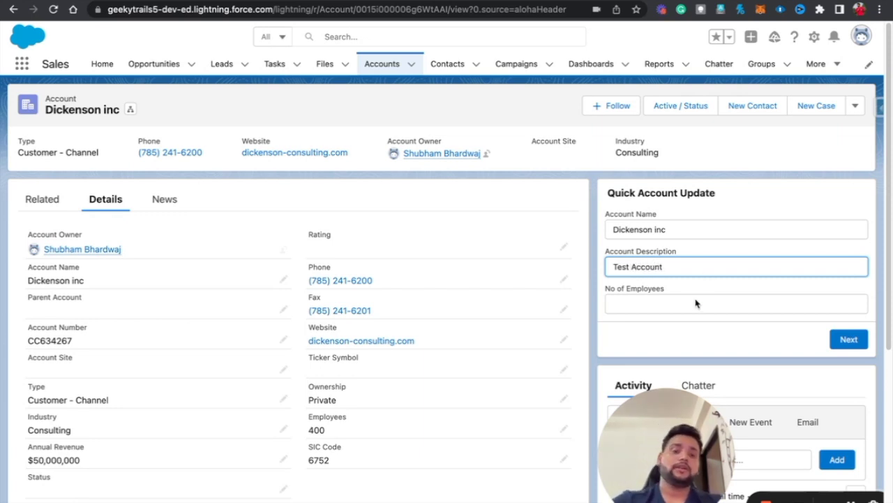
click(688, 304)
text(500)
click(849, 339)
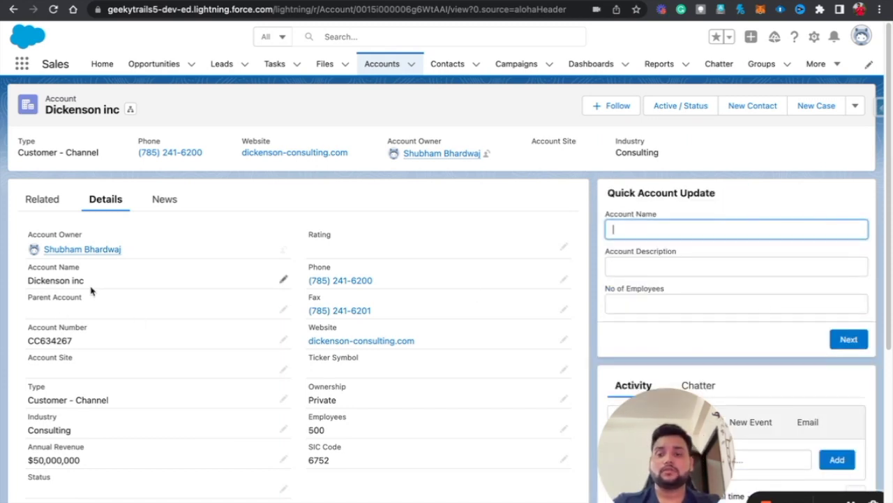
- Check the Employees and Description fields in the account record's details
drag(327, 433, 305, 434)
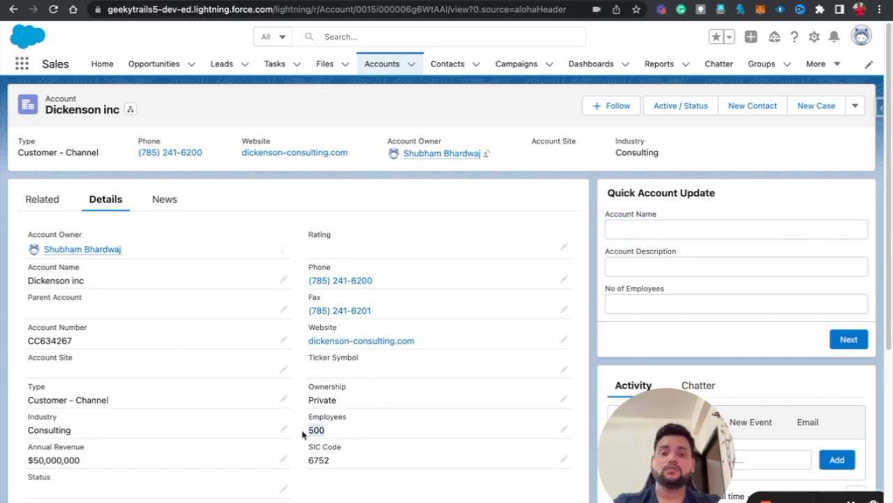
scroll(305, 438, down, 1)
scroll(304, 438, down, 4)
drag(87, 471, 15, 474)
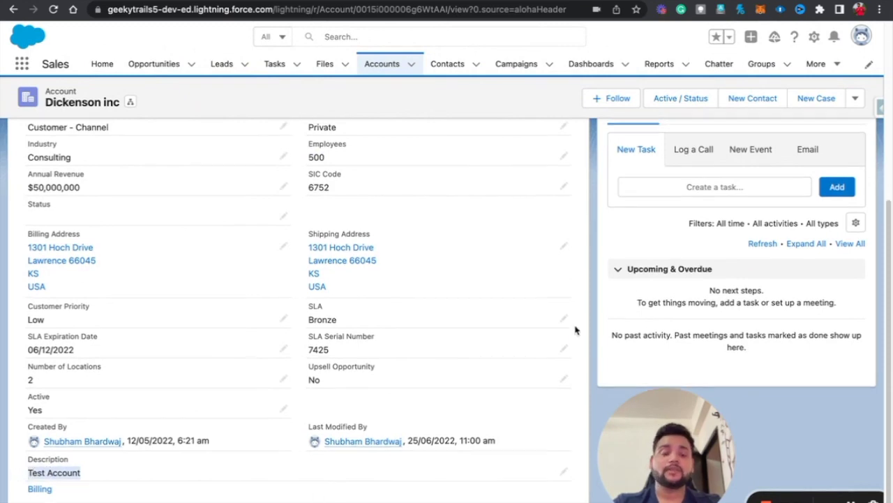
scroll(332, 345, up, 5)
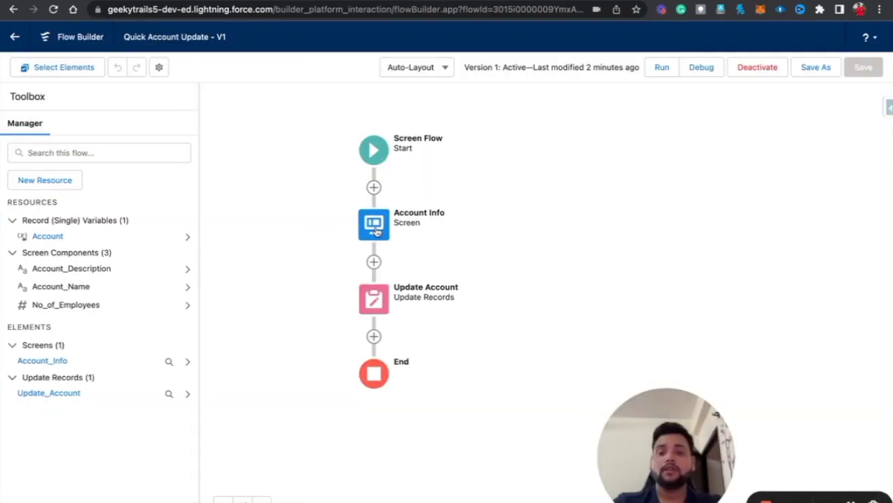
- Edit the Account Info screen in the Quick Account Update flow and set the Account Name component's default value to {!Account.Name}
double_click(375, 226)
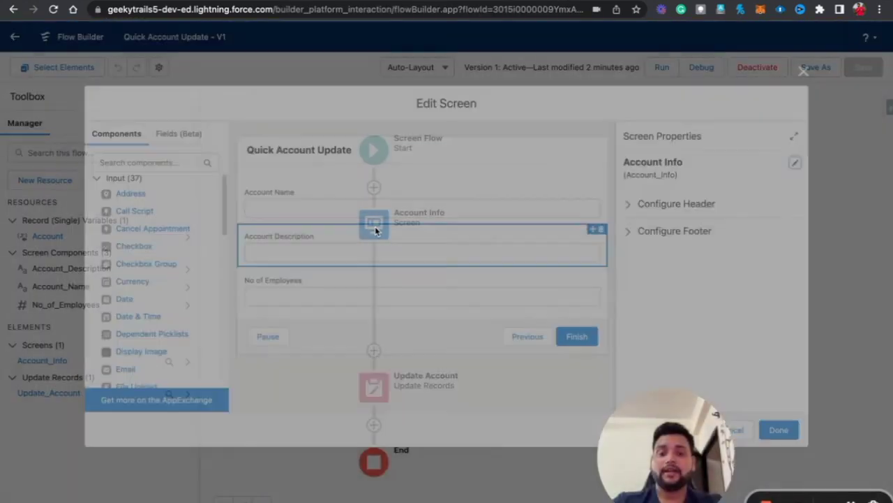
click(321, 205)
click(651, 276)
drag(606, 474, 67, 475)
click(715, 274)
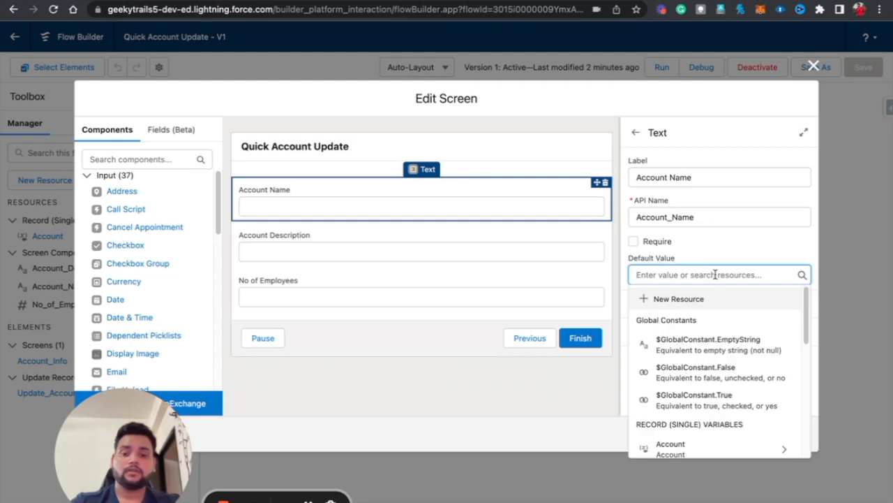
text(acc)
click(696, 322)
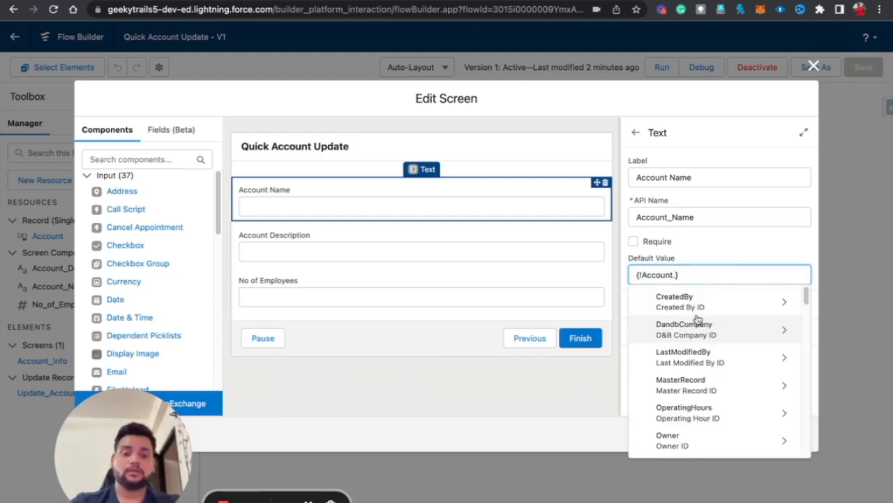
text(name)
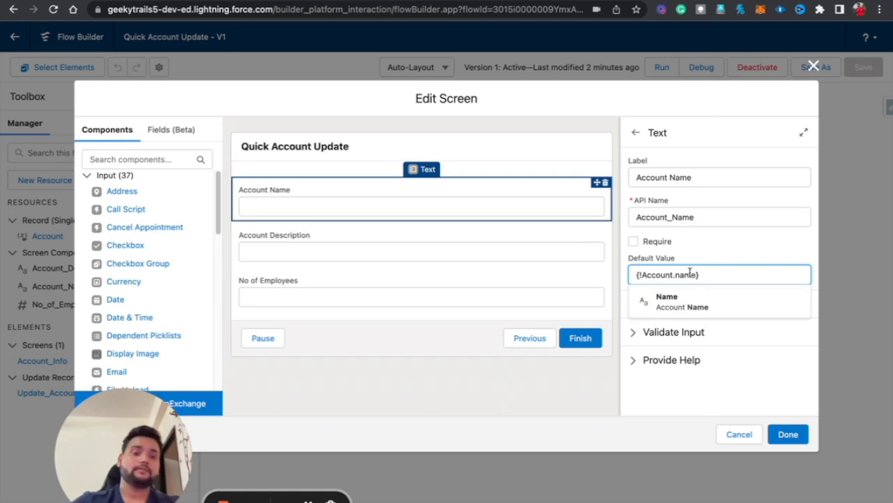
click(685, 302)
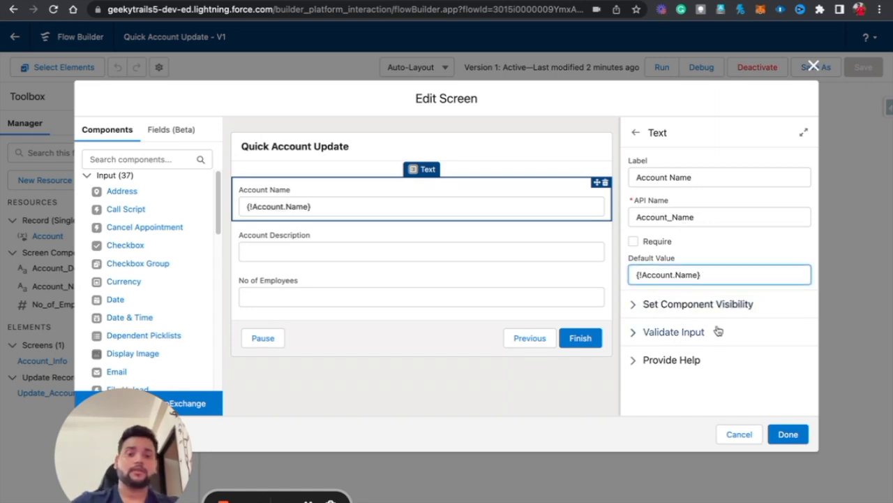
- Set the Account Description component's default value to {!Account.Description}
click(370, 257)
click(713, 275)
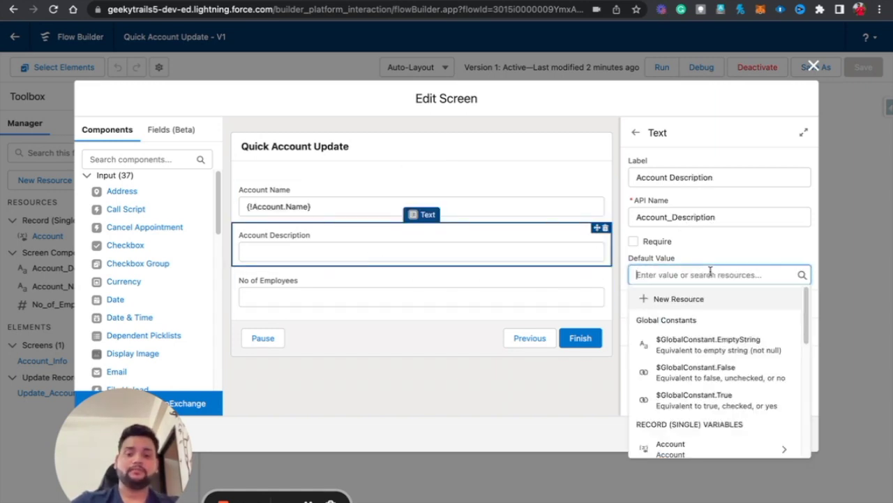
text(acc)
click(698, 321)
text(desc)
click(691, 300)
- Set the No of Employees component's default value to {!Account.NumberOfEmployees}
click(377, 286)
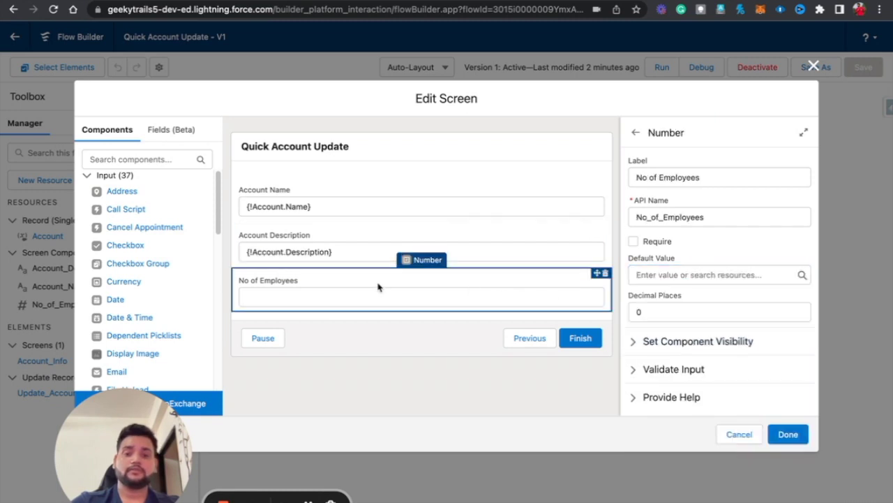
click(652, 274)
text(acc)
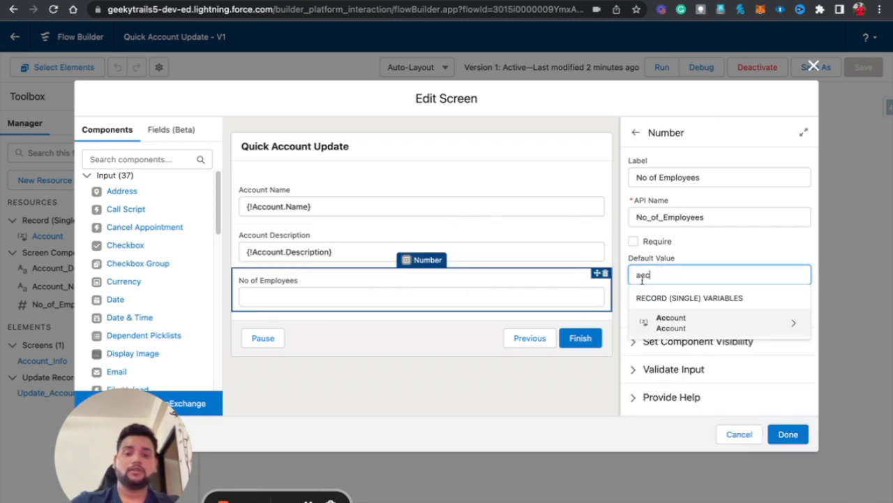
click(672, 322)
text(no)
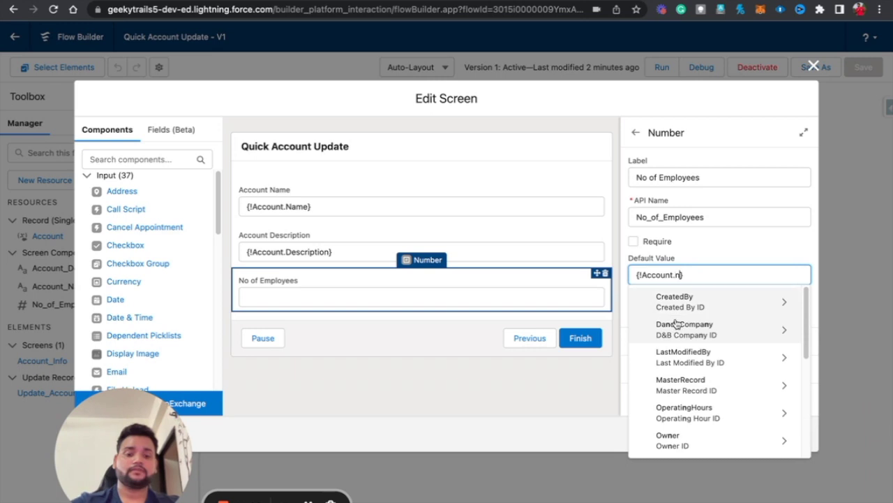
key(BackSpace)
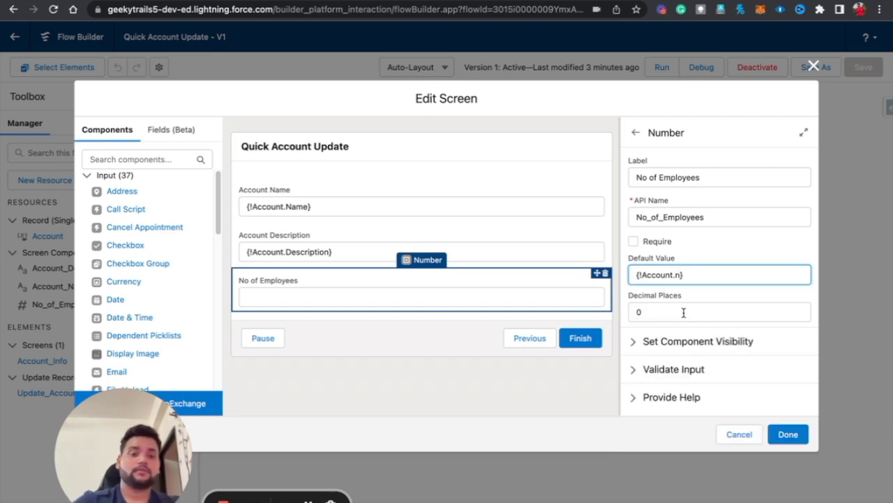
key(BackSpace)
text(erOfEm)
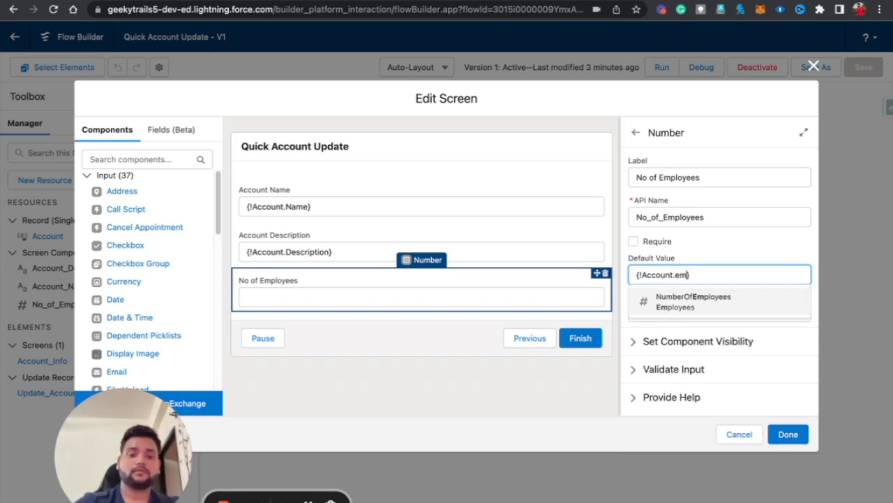
click(663, 300)
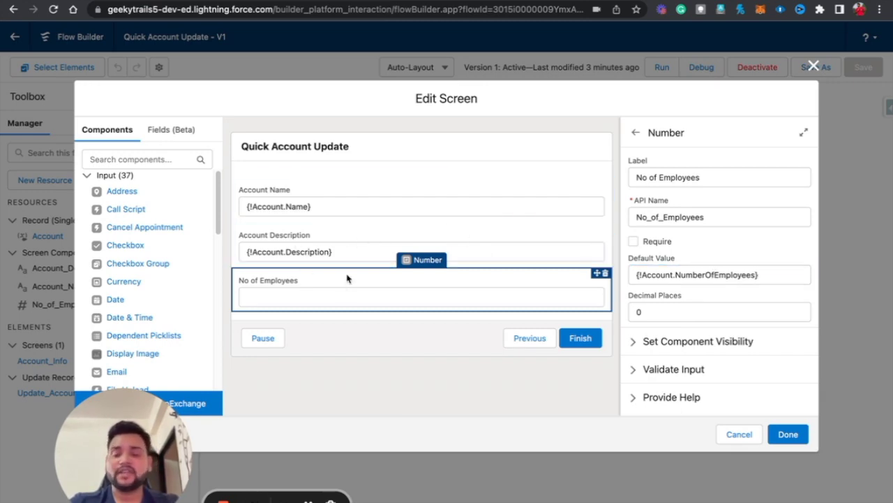
- Finish editing the Account Info screen and save the flow as a new version labelled "Quick Account Update"
click(789, 432)
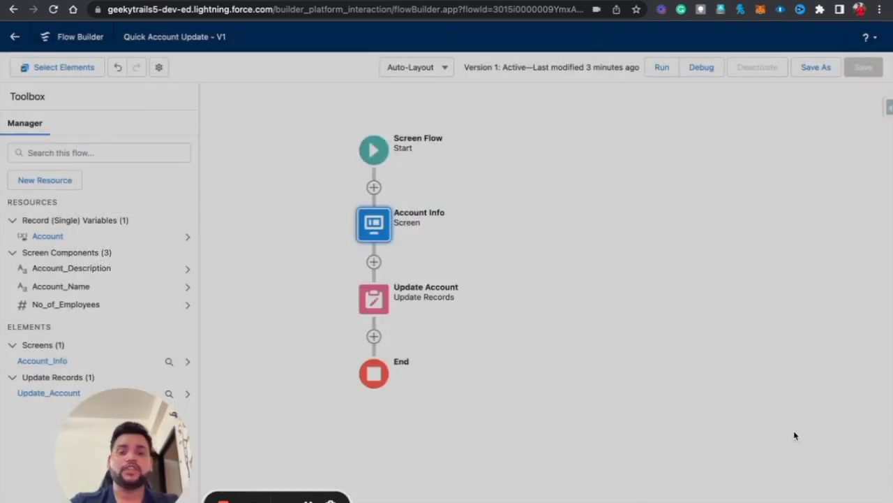
click(820, 69)
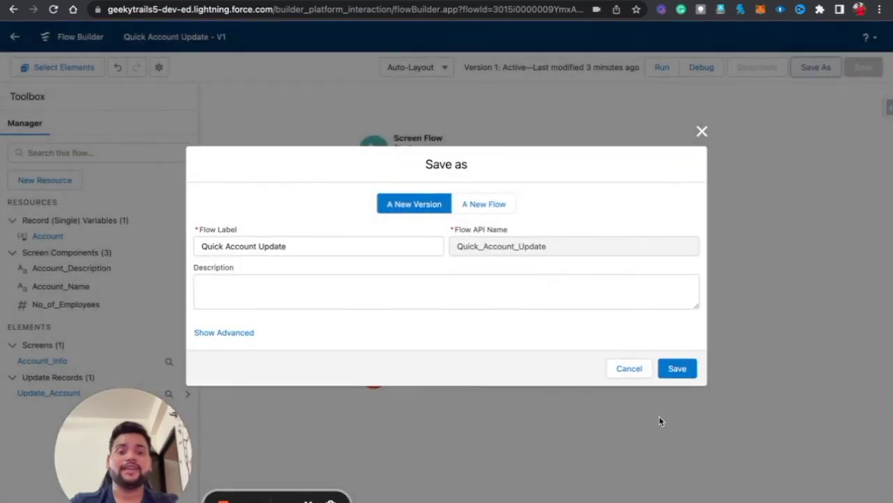
click(684, 368)
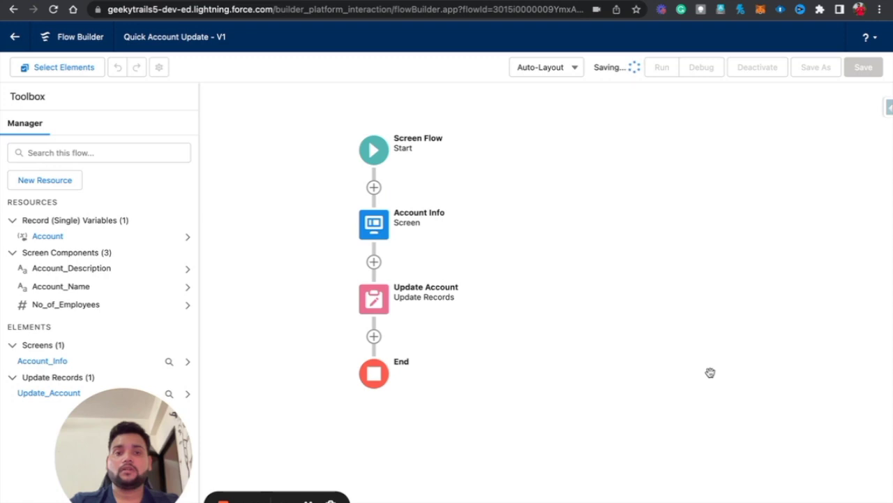
- Activate the new version of the Quick Account Update flow and reload the Dickenson inc account record page
click(766, 73)
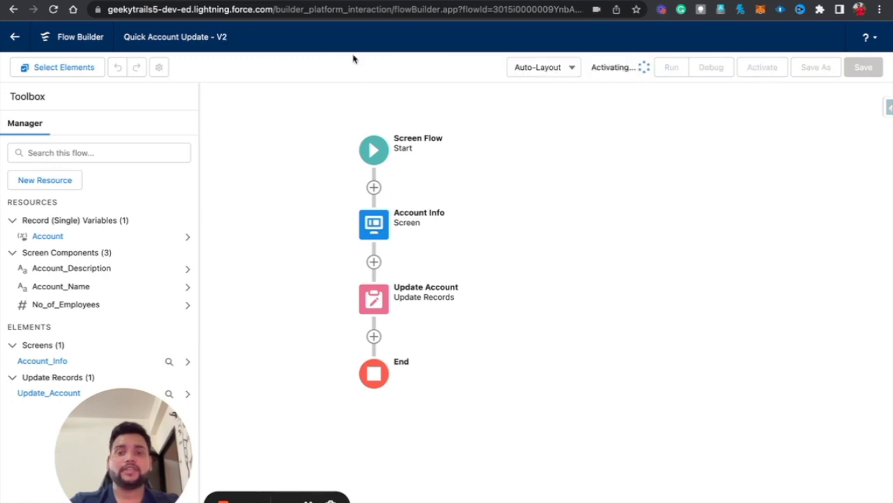
click(56, 4)
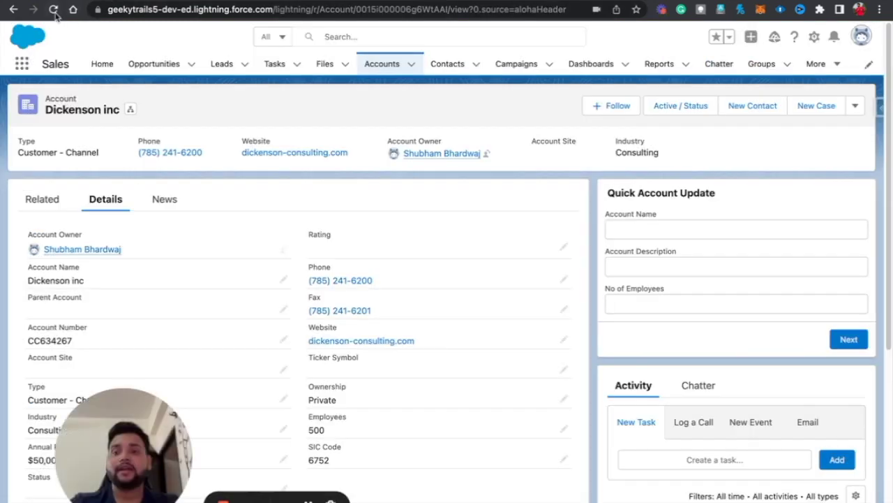
click(53, 9)
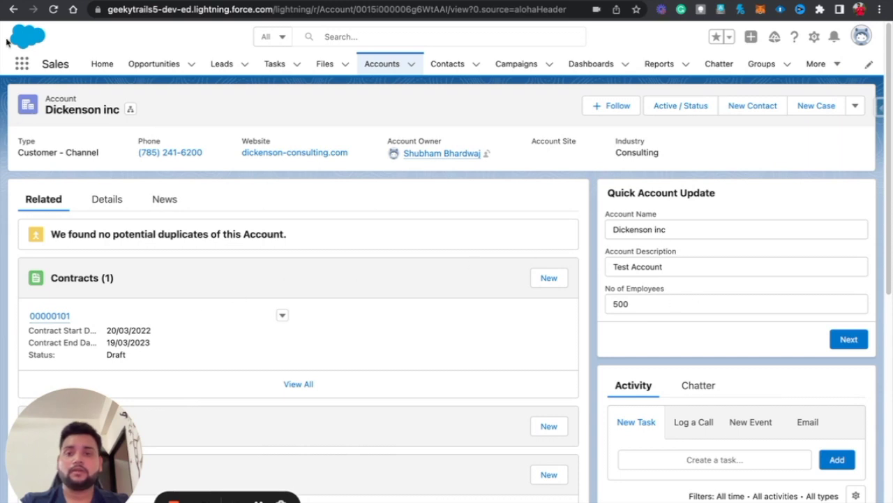
- Set No of Employees to 400 in the Quick Account Update form on the account record page
drag(674, 238, 605, 232)
click(663, 266)
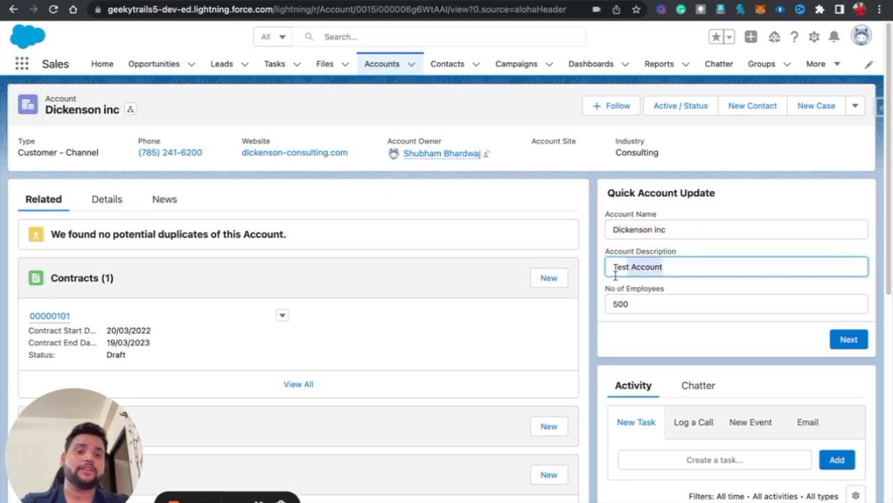
click(643, 302)
key(BackSpace)
key(BackSpace)
text(400)
- Change the form's Account Name to "Dickenson plc", clear the Account Description and submit the update
click(679, 229)
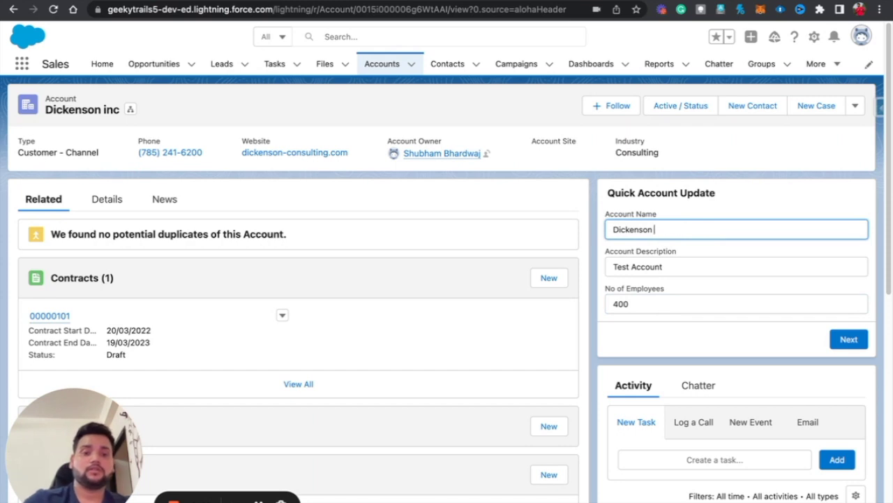
click(668, 273)
key(super+a)
key(BackSpace)
click(833, 341)
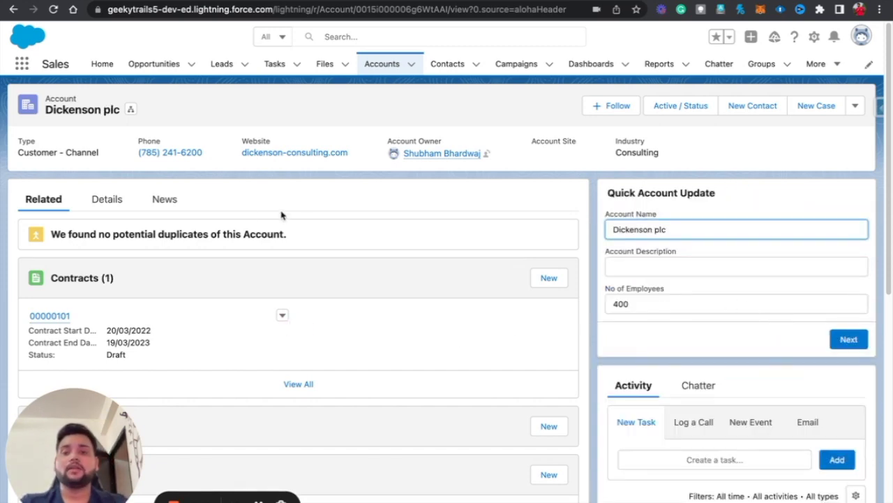
- Check the account's name, employee count and description in the record details
click(105, 200)
scroll(51, 290, down, 1)
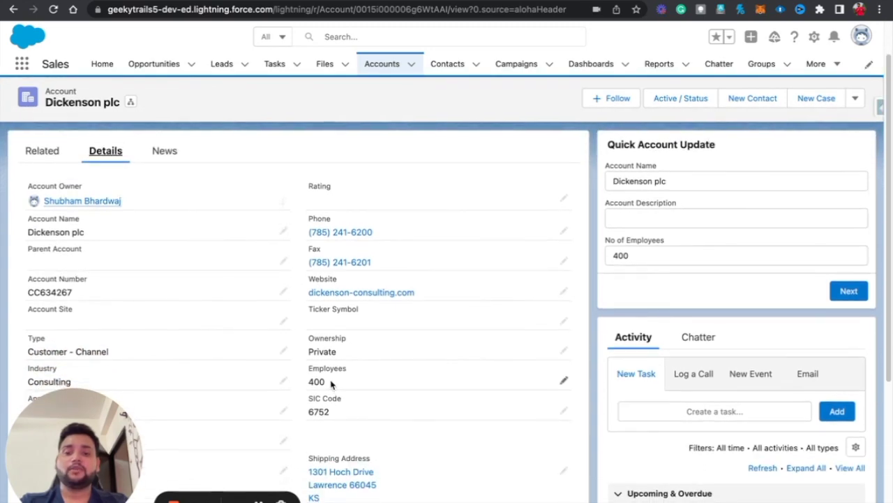
scroll(151, 455, down, 4)
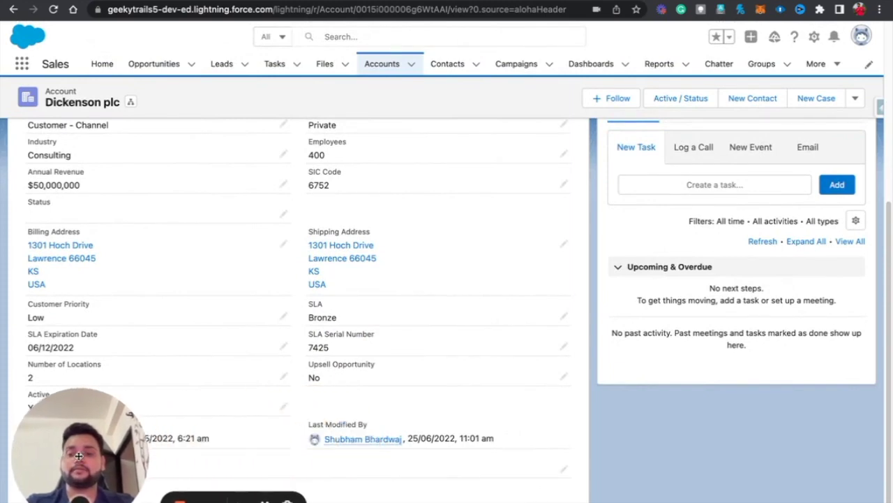
scroll(652, 208, up, 5)
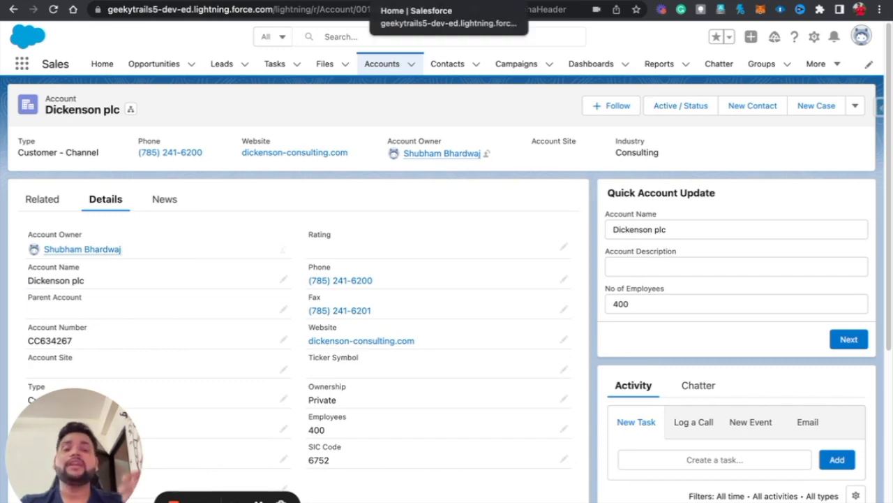
- Return to the Quick Account Update flow and review the Update Account element's settings without changing them
click(531, 0)
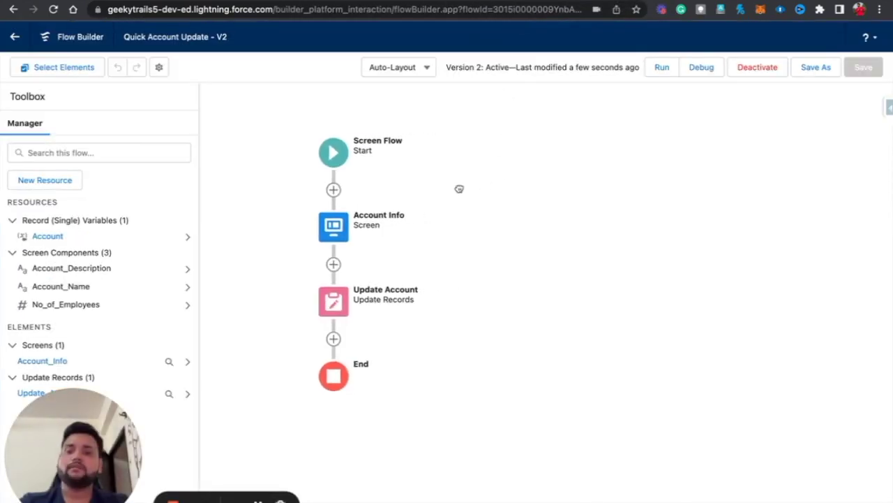
double_click(328, 305)
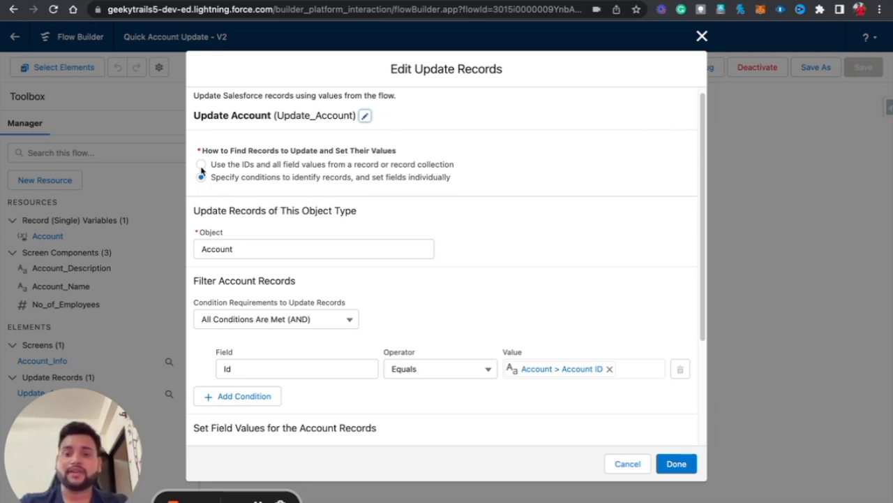
click(703, 36)
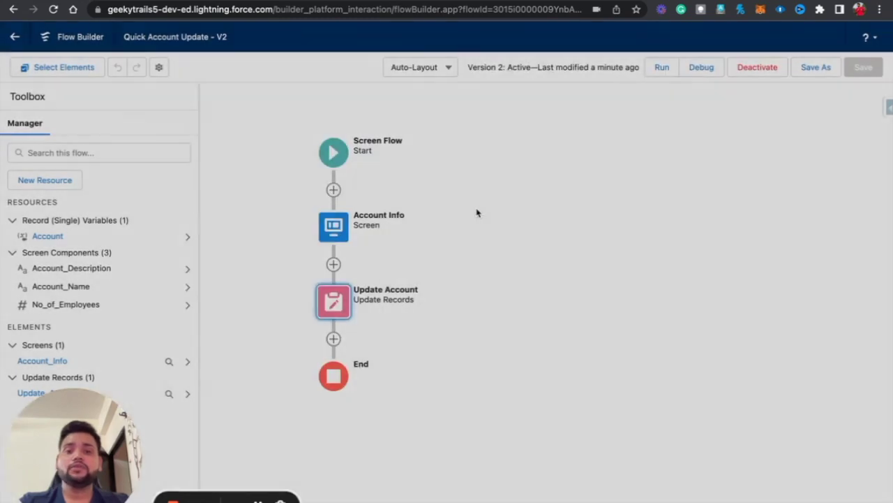
- Add an Assignment element labelled "Change Account Record" between the Account Info screen and Update Account
click(334, 266)
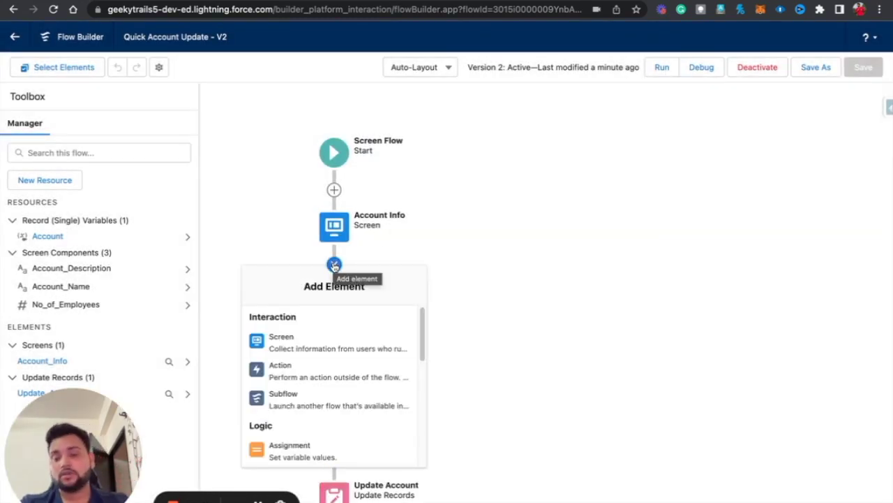
click(304, 452)
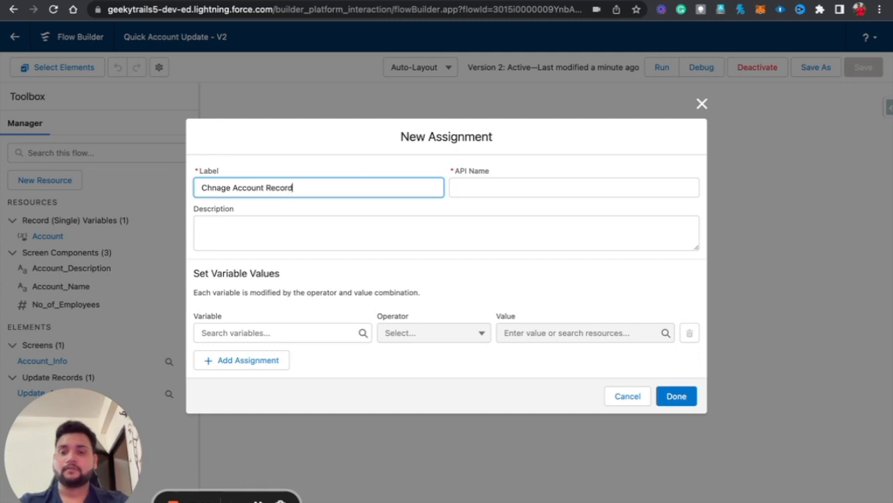
click(294, 333)
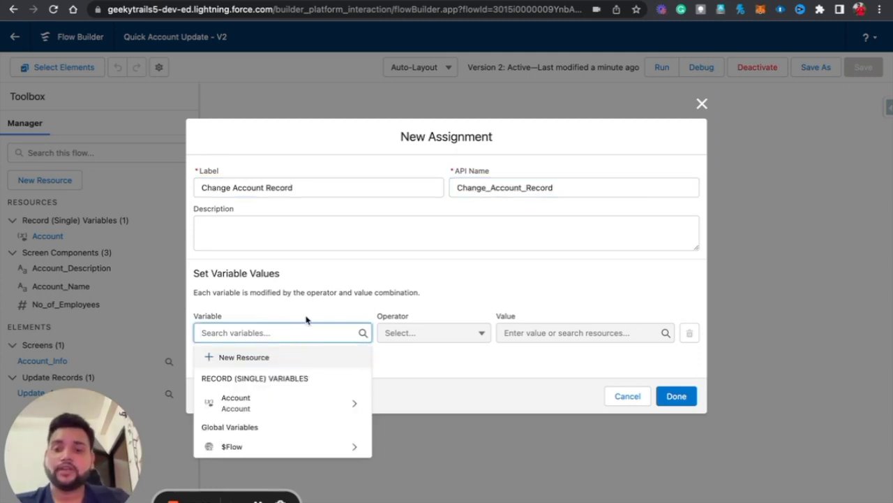
click(338, 303)
- Choose the Account record's Name field as the first variable of the Change Account Record assignment
click(242, 332)
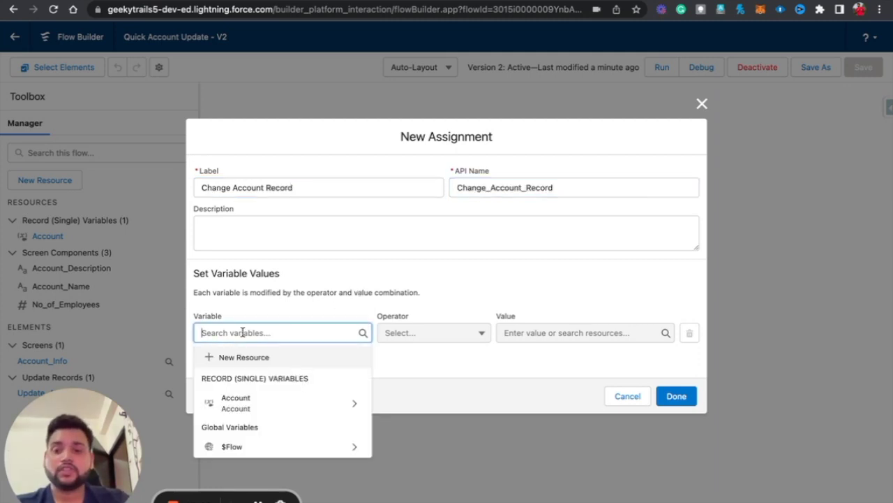
click(265, 404)
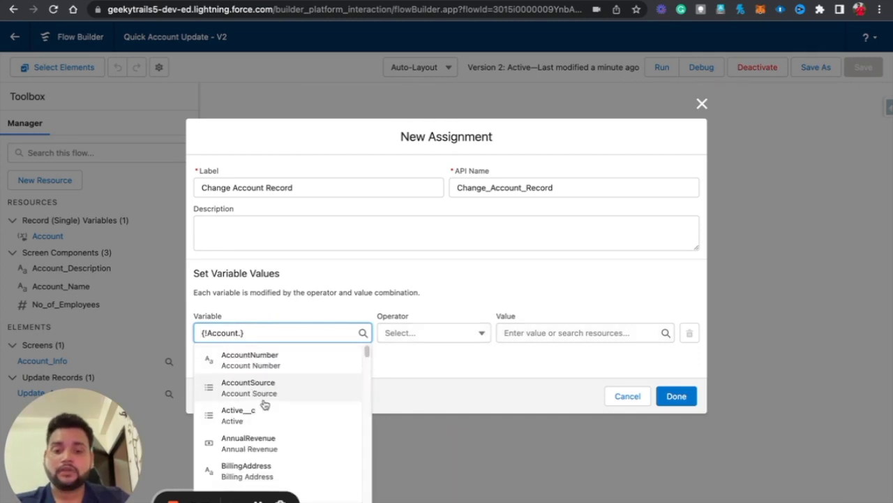
text(name)
click(267, 360)
- Add a second assignment row with the Account record's Description field as its variable
click(236, 361)
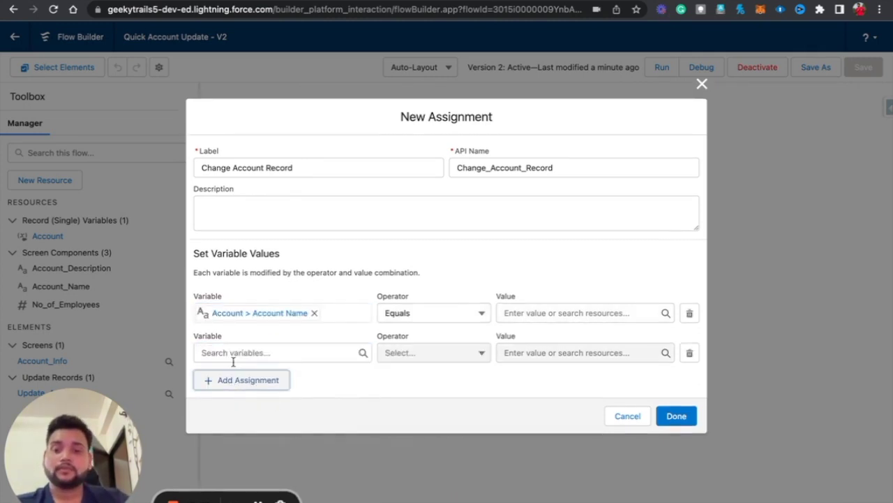
click(233, 358)
text(acc)
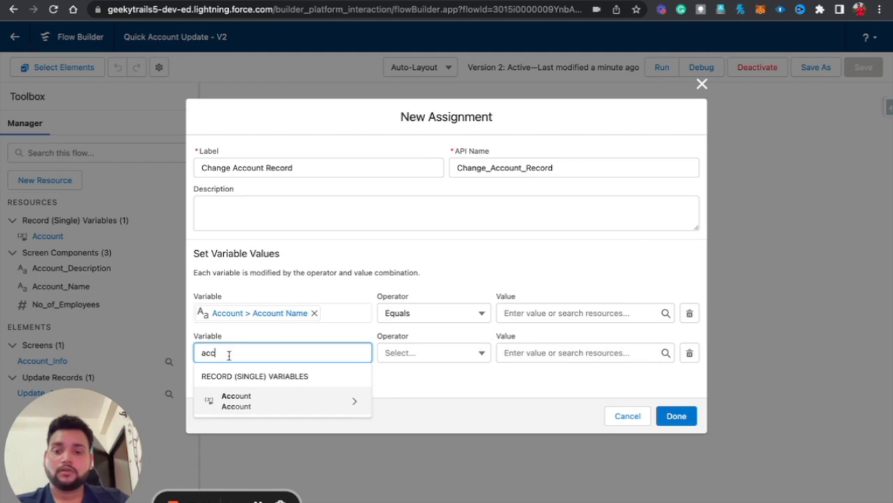
click(242, 406)
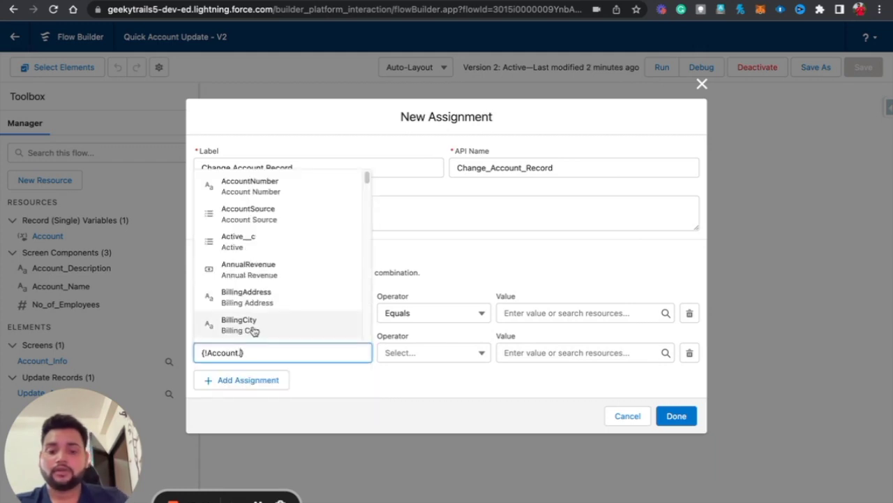
text(des)
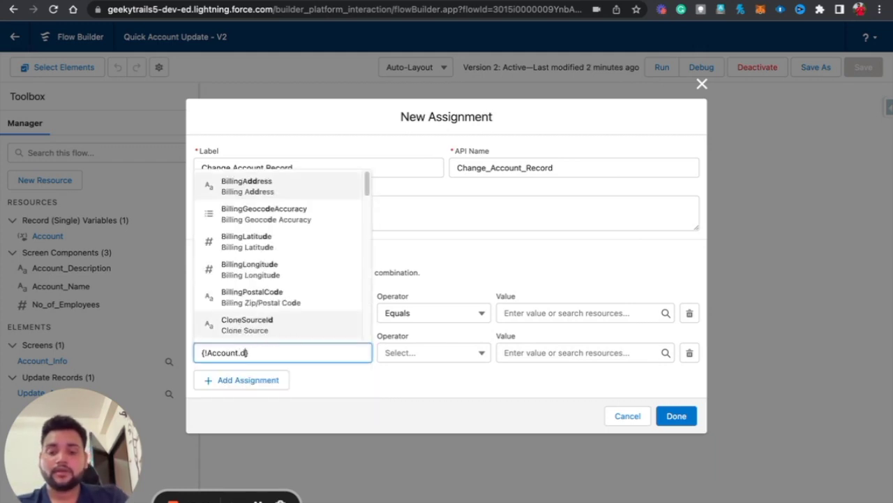
click(283, 244)
- Add a third assignment row with the Account record's Employees field as its variable
click(251, 380)
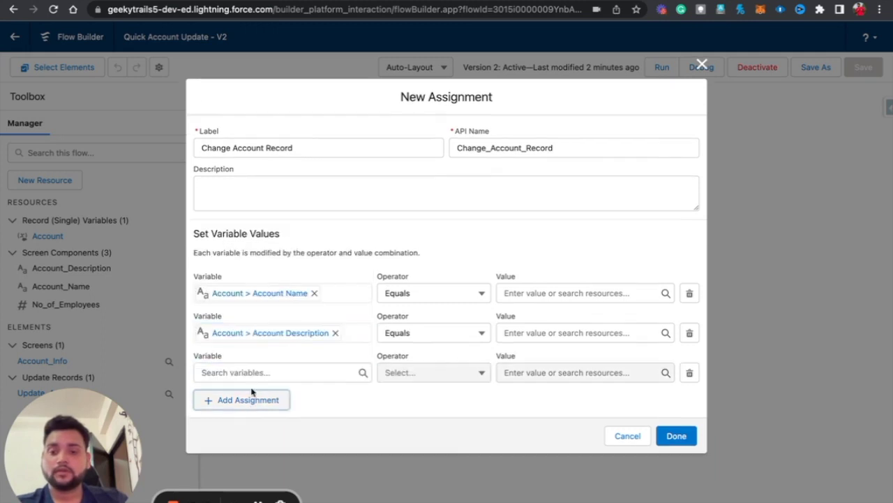
click(240, 374)
text(acc)
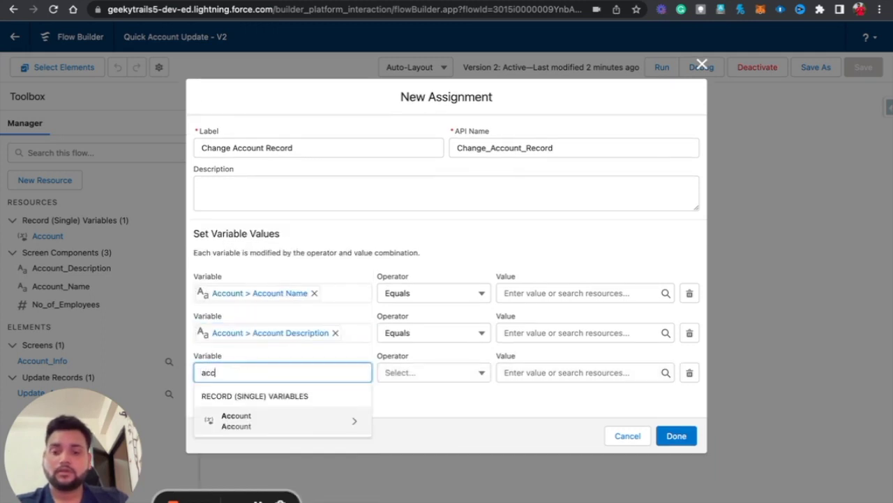
click(243, 415)
text(em)
click(251, 314)
- Set the value of the Account Name assignment to the Account_Name screen component
click(529, 294)
right_click(532, 292)
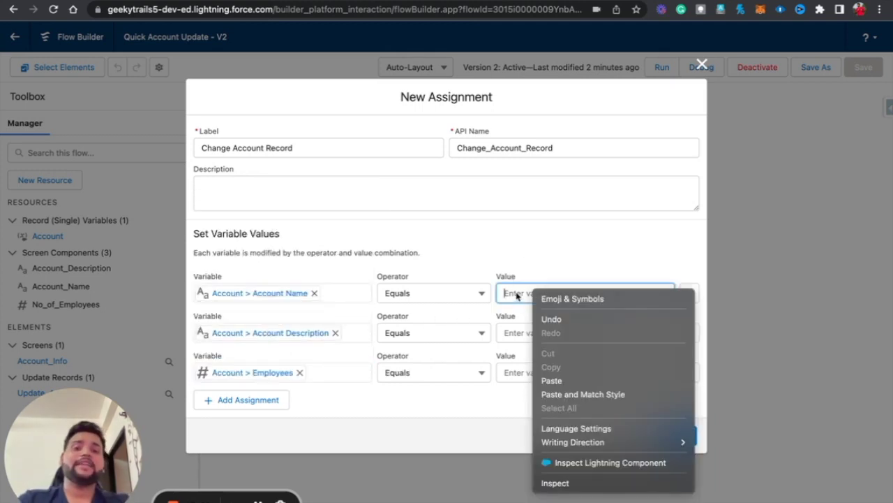
click(517, 294)
click(527, 292)
scroll(565, 372, down, 3)
scroll(582, 398, up, 1)
scroll(582, 395, down, 3)
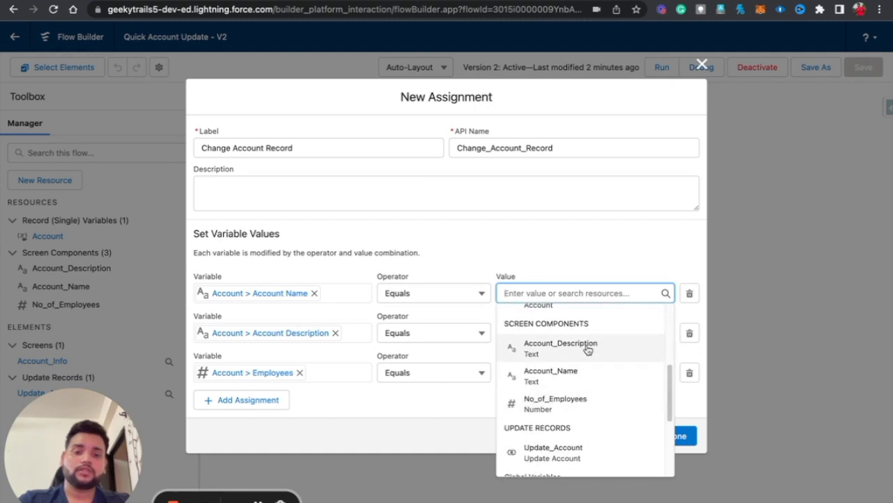
click(584, 374)
- Assign Account_Description to the Account Description row and No_of_Employees to the Employees row, and finish the assignment element
click(565, 333)
scroll(576, 391, down, 5)
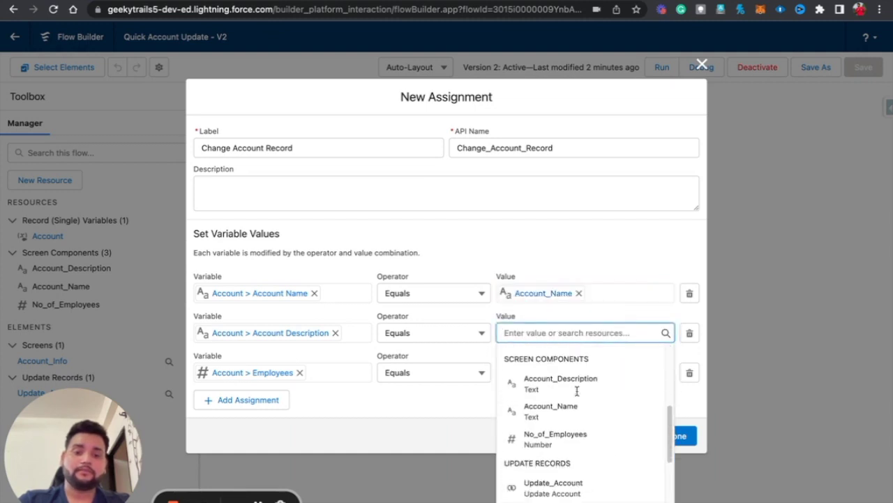
click(576, 391)
click(561, 372)
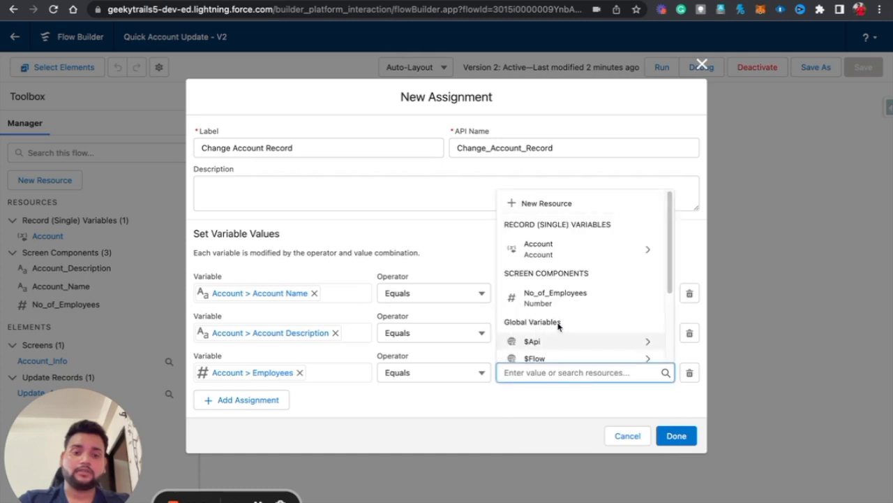
click(554, 297)
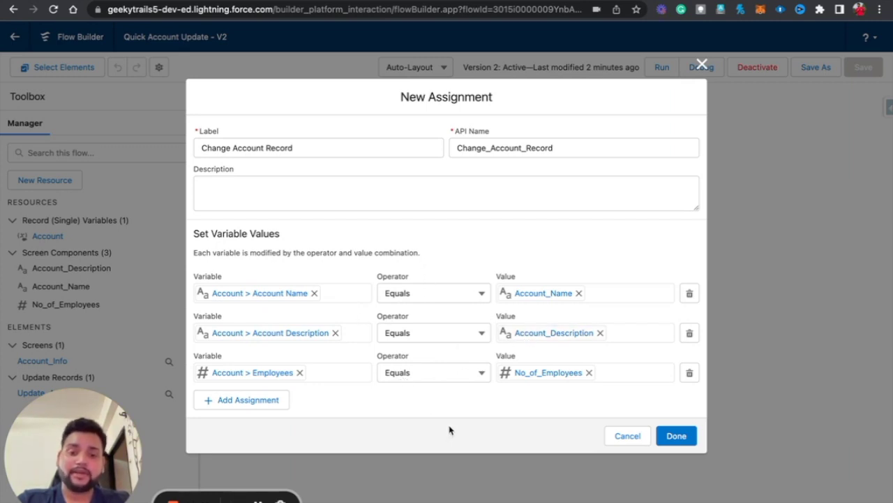
click(668, 436)
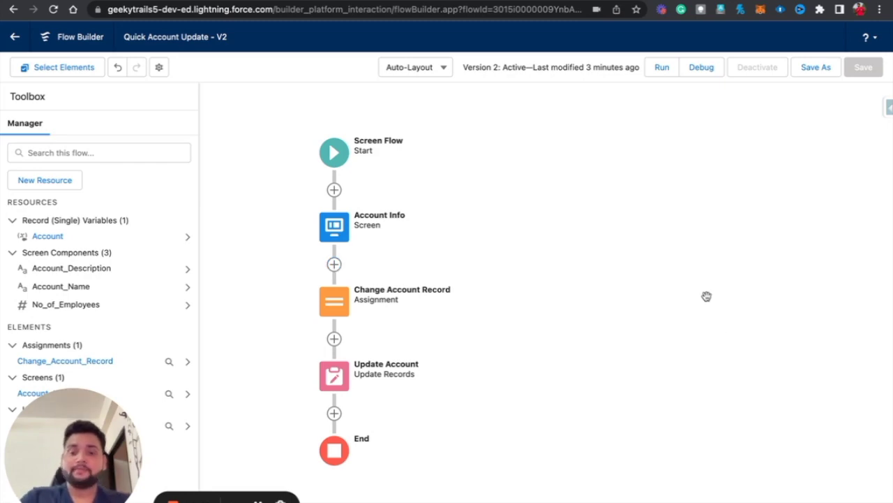
- Set the Update Account element to use the IDs and all field values from the {!Account} record variable
double_click(338, 377)
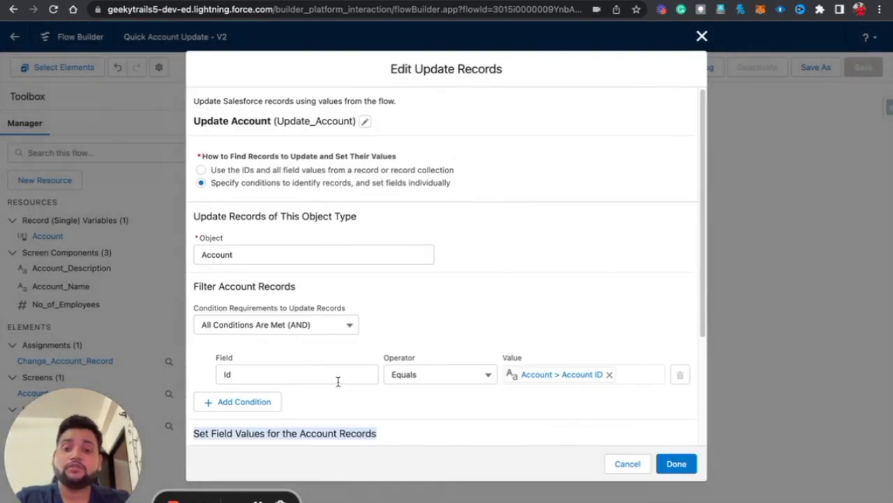
click(455, 295)
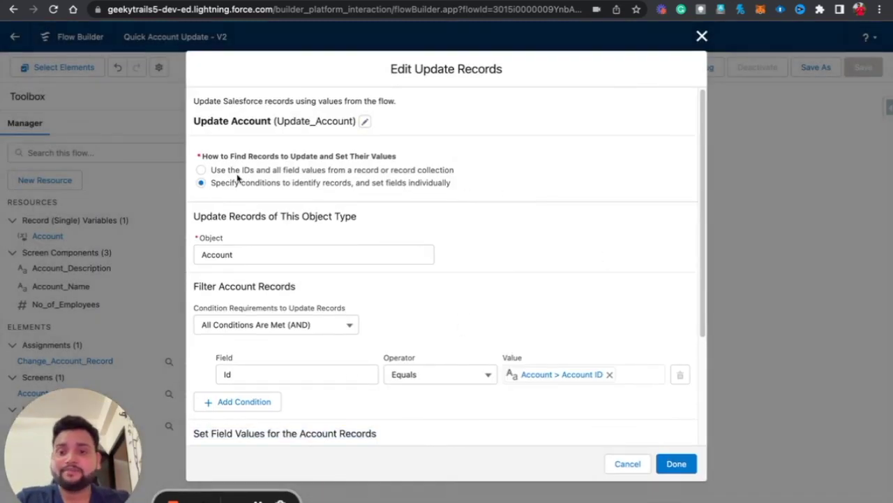
click(201, 170)
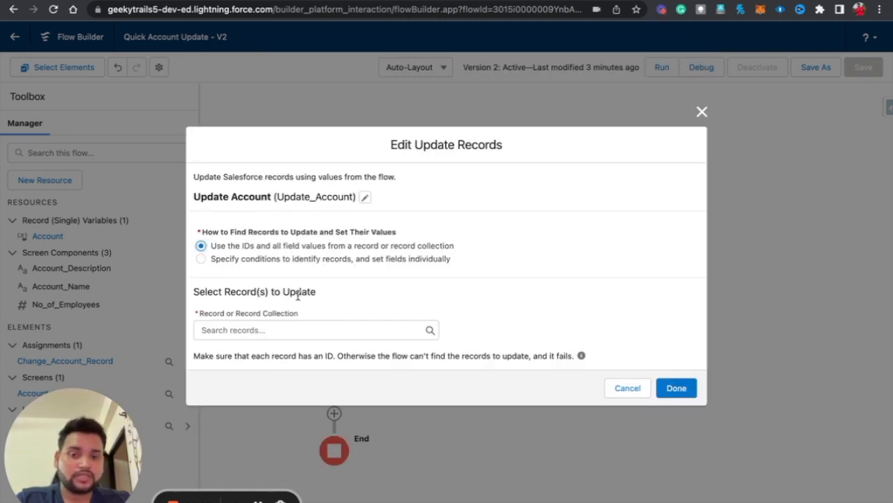
click(281, 330)
click(251, 407)
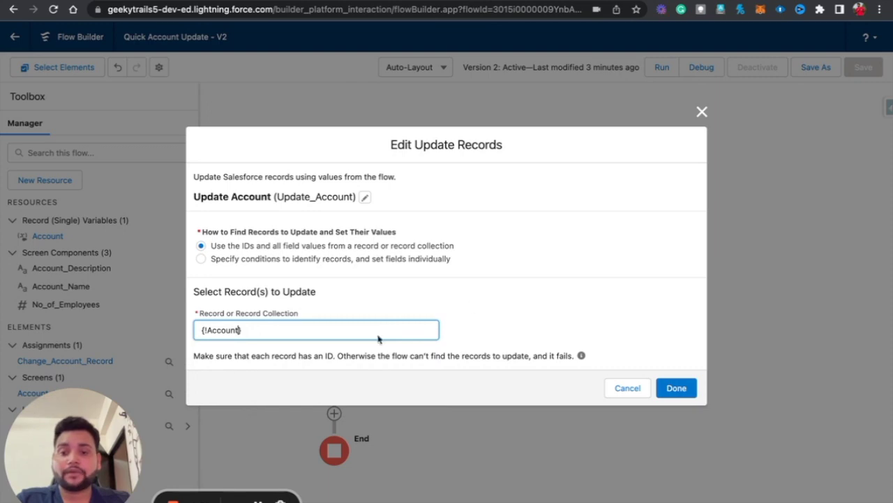
click(677, 391)
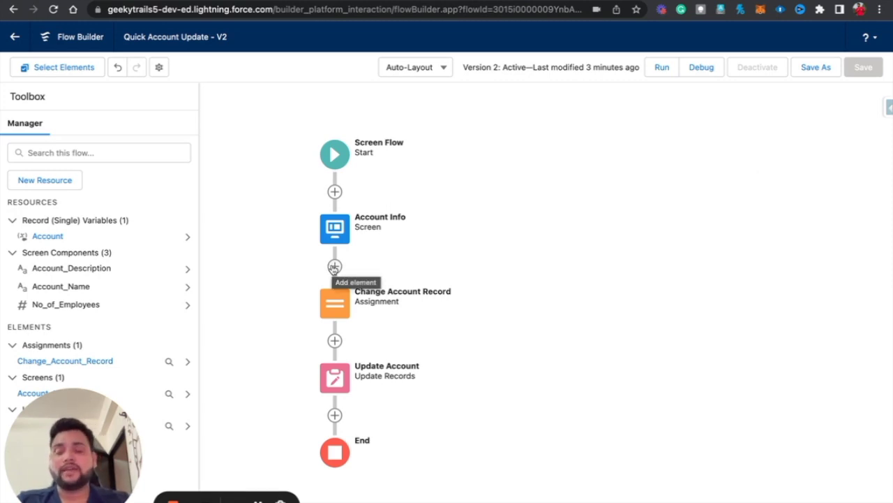
drag(383, 247, 381, 201)
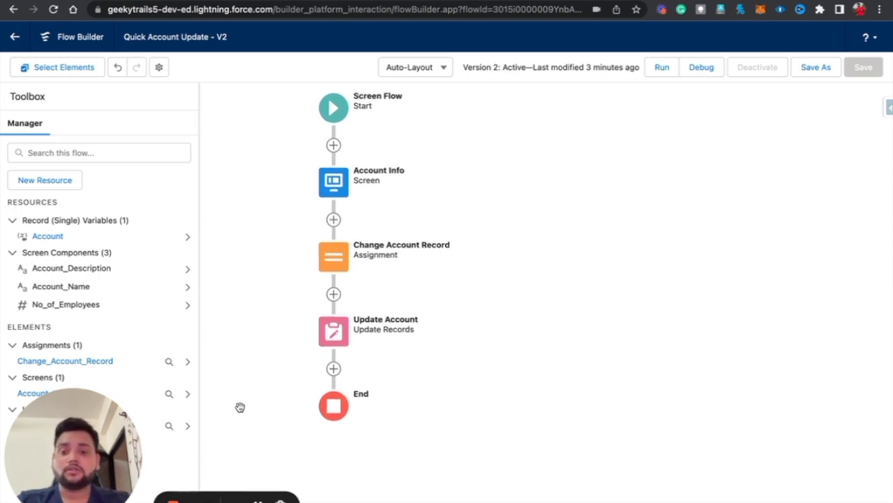
- Add a Screen element between Account Info and Change Account Record, with the label and API name Before
click(333, 219)
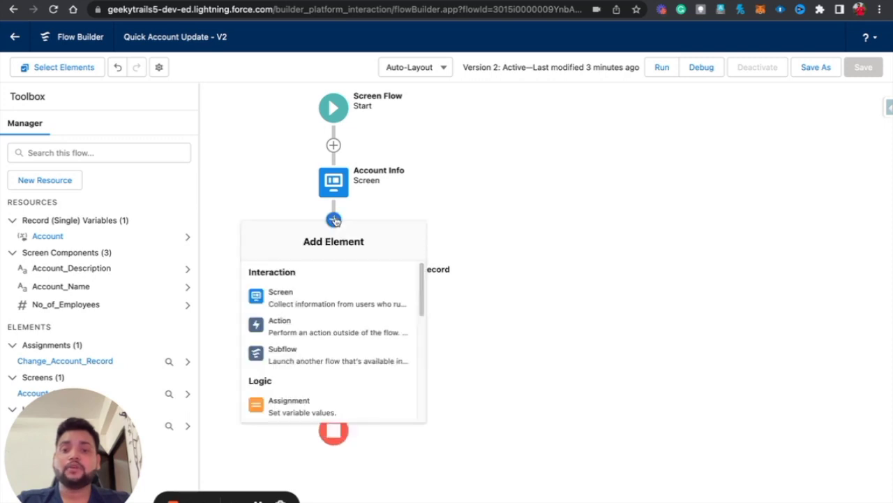
click(284, 314)
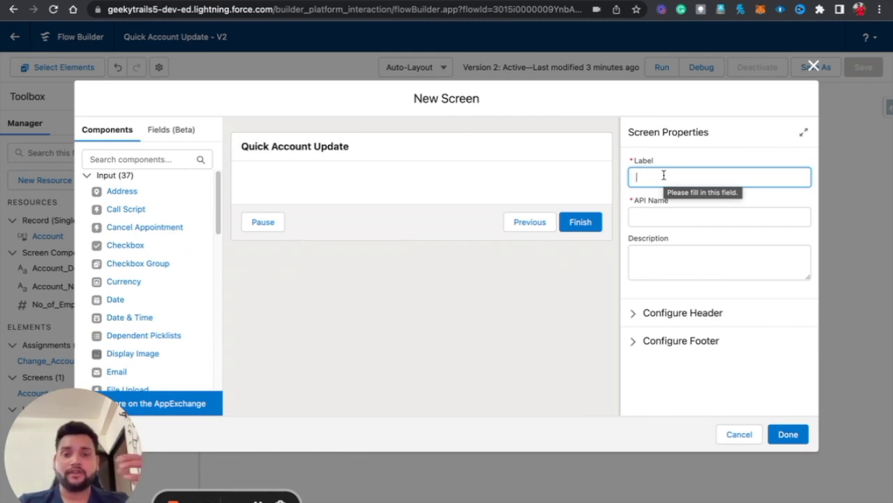
text(Before)
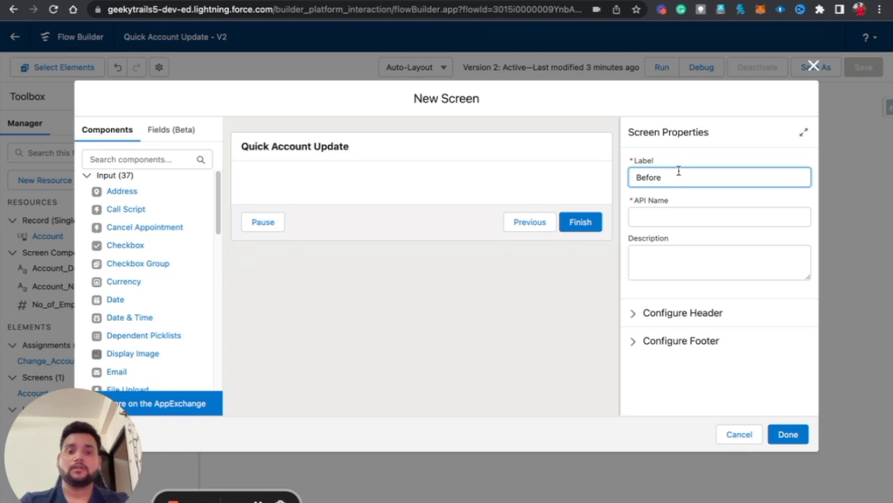
click(684, 216)
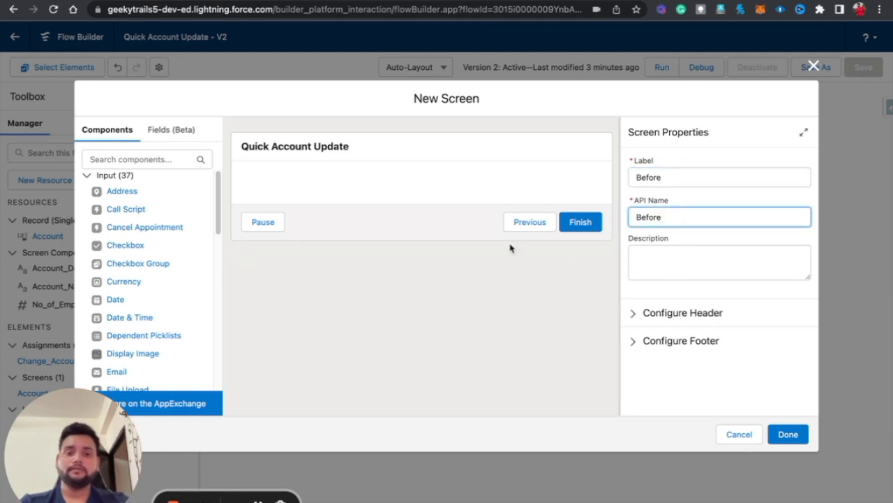
- Find the Display Text component and add it to the Before screen
click(145, 160)
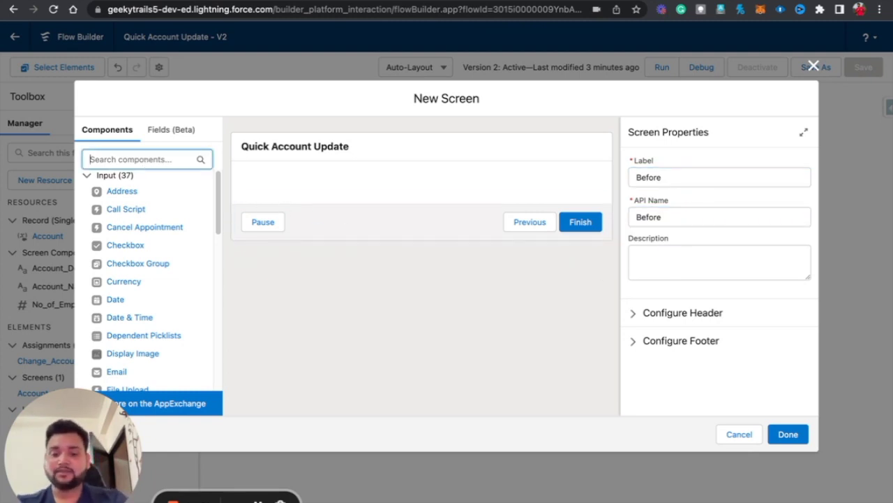
text(displ)
click(165, 194)
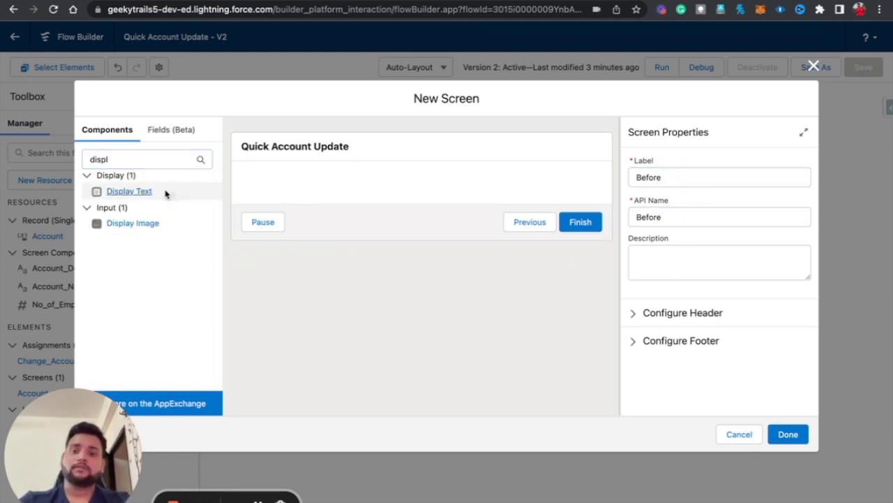
click(656, 244)
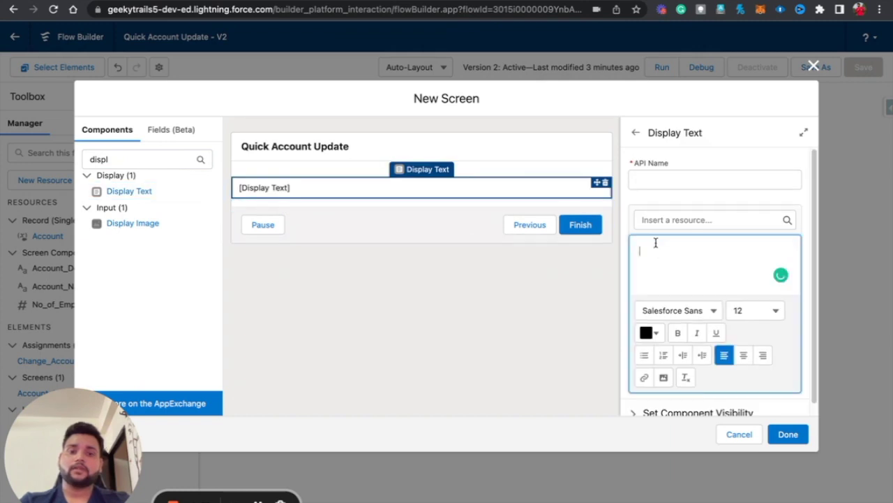
- Enter "Before values of an Account Record Variable -" as the first line of the display text
text(Before values of a Am)
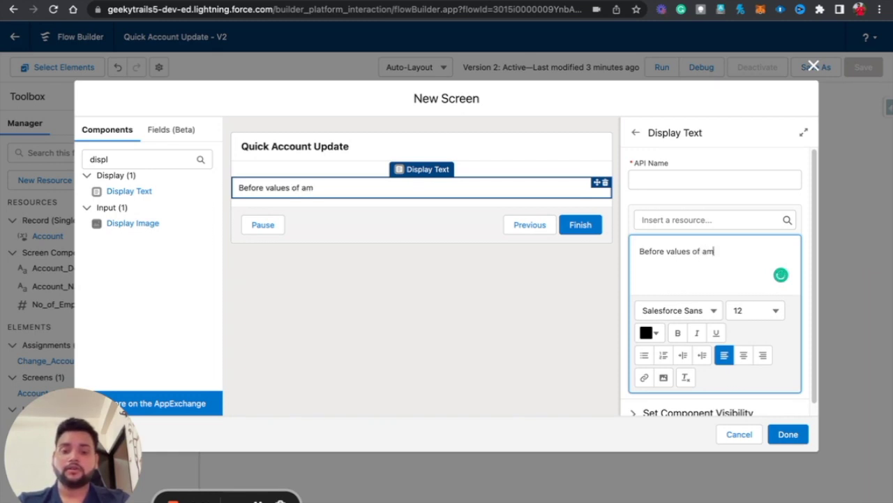
key(BackSpace)
text(n Acco)
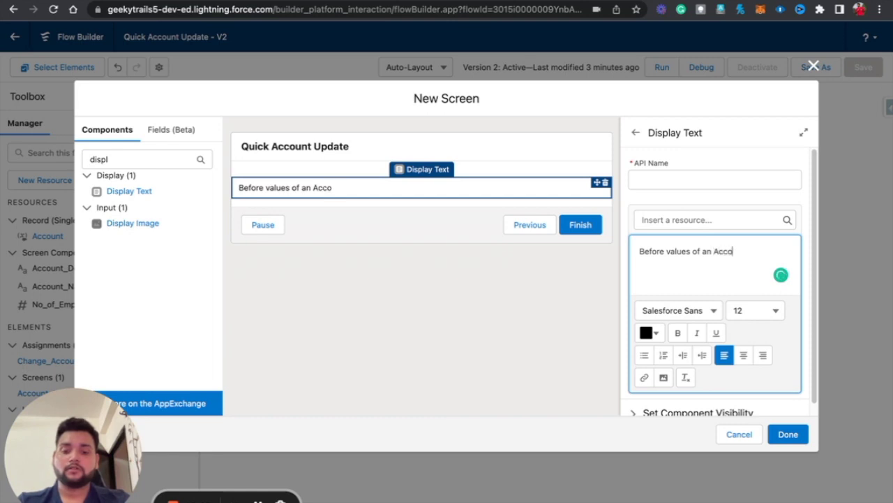
text(unt Record Variabl)
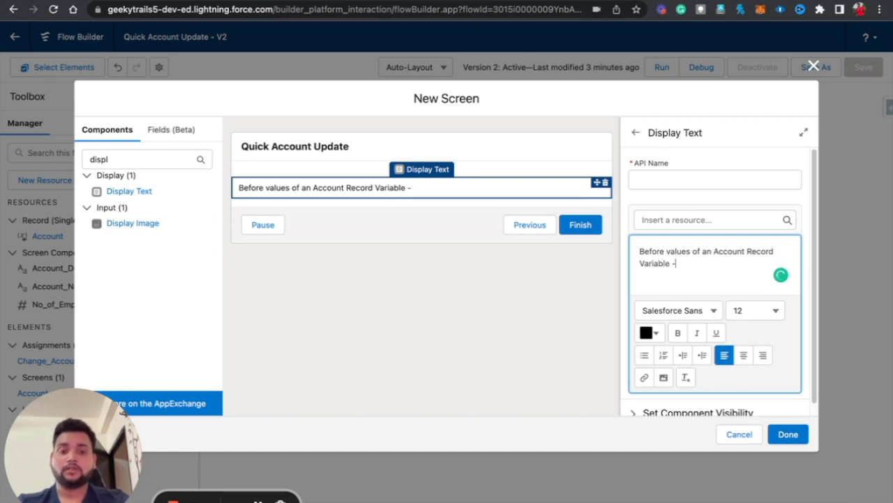
text(e -)
- Add three label lines below the heading in the display text: "Name -", "Des -" and "Emp -"
key(Return)
text(N)
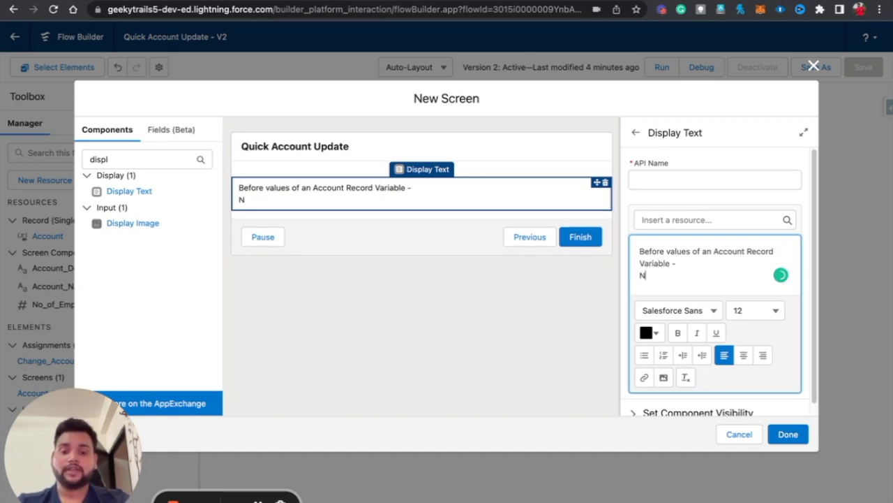
text(ame -)
key(Return)
text(D)
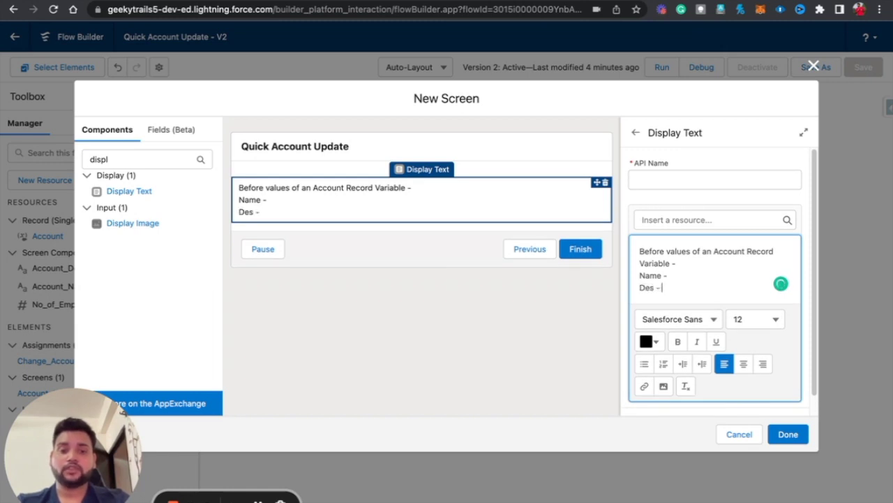
text(es -)
key(Return)
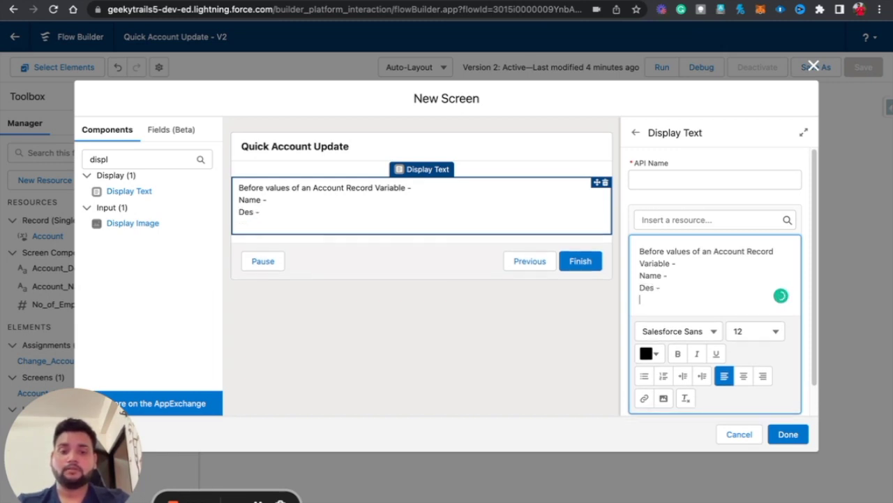
text(Emp -)
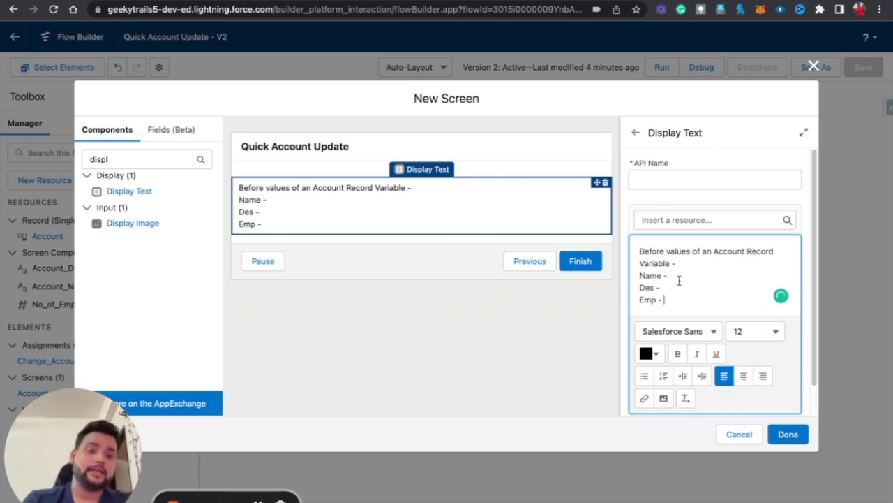
- Insert the Account record variable's Name field after the "Name -" label in the display text
click(681, 220)
click(691, 337)
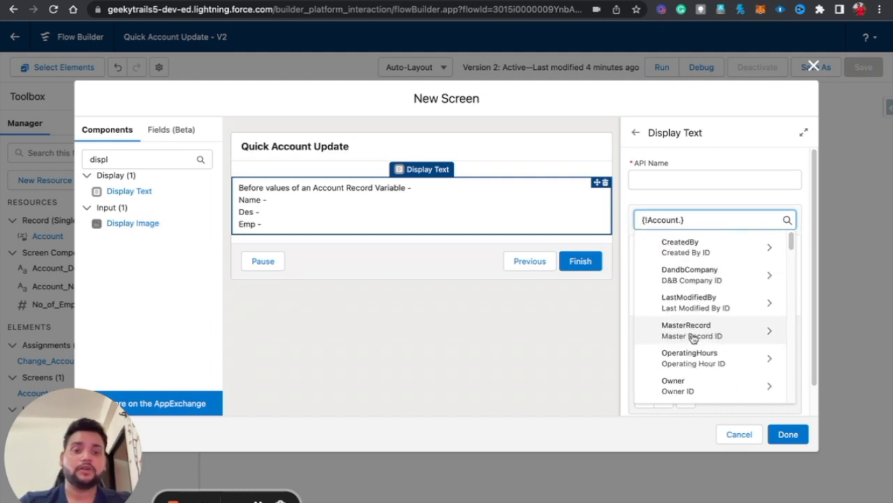
text(na)
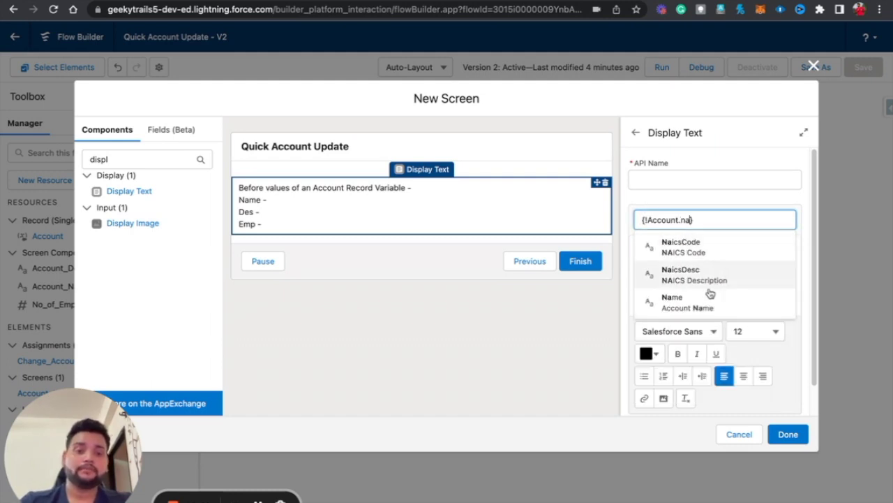
click(687, 302)
- Insert the Account record variable's Description field after the "Des -" label in the display text
click(689, 288)
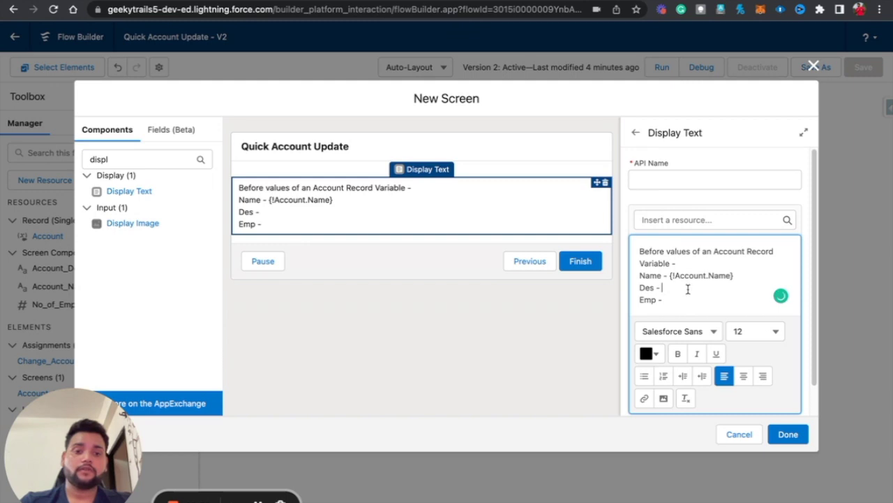
click(674, 219)
text(acc)
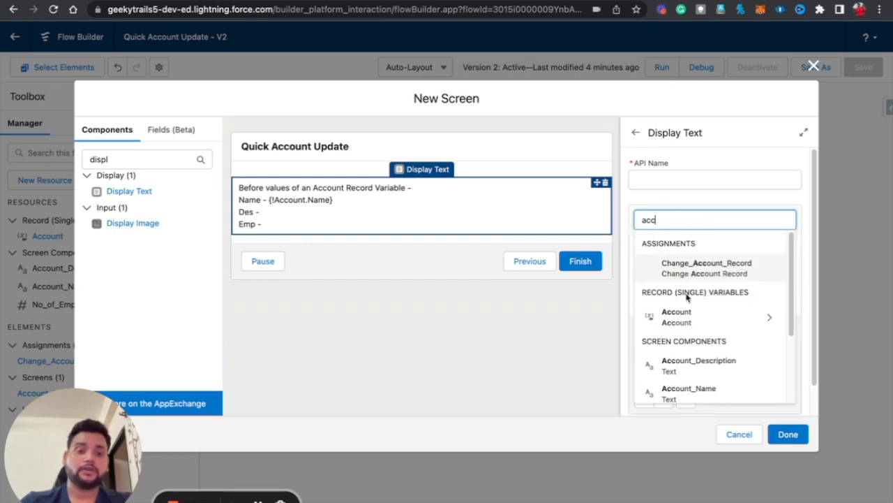
key(BackSpace)
key(BackSpace)
key(BackSpace)
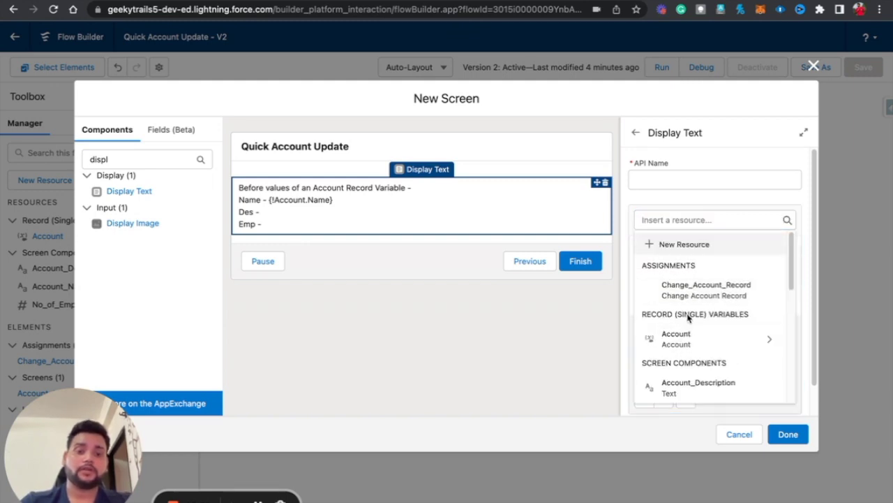
click(661, 220)
text(acc)
click(680, 317)
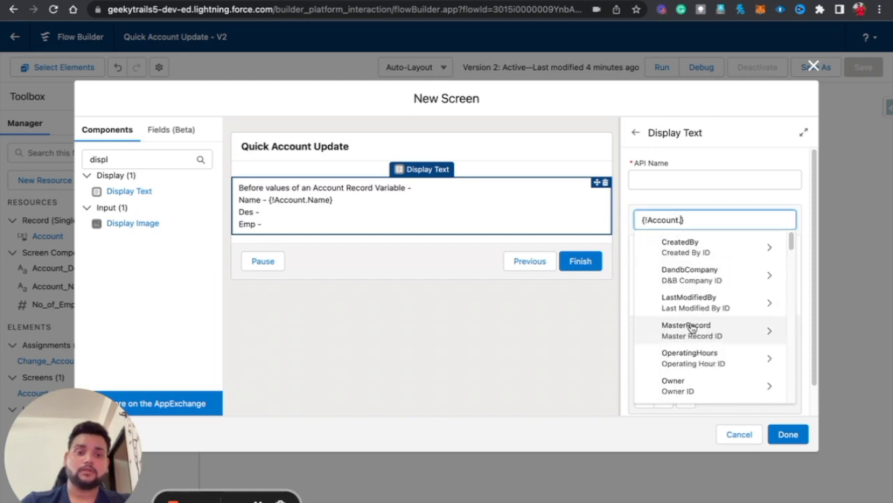
text(des)
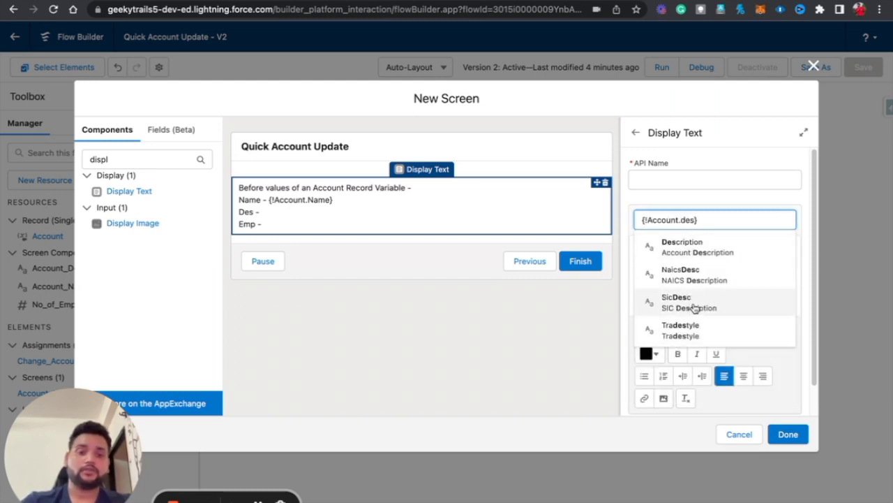
click(694, 252)
- Insert the Account record variable's NumberOfEmployees field after the "Emp -" label in the display text
click(685, 302)
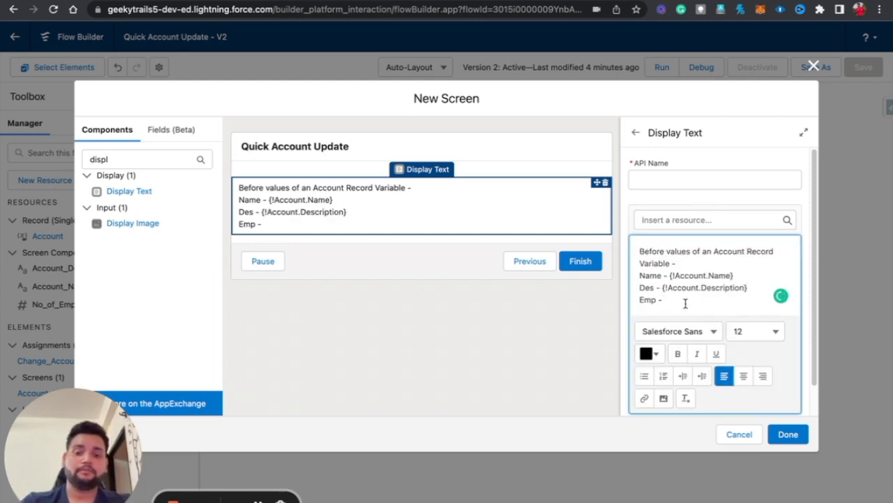
text(a)
key(BackSpace)
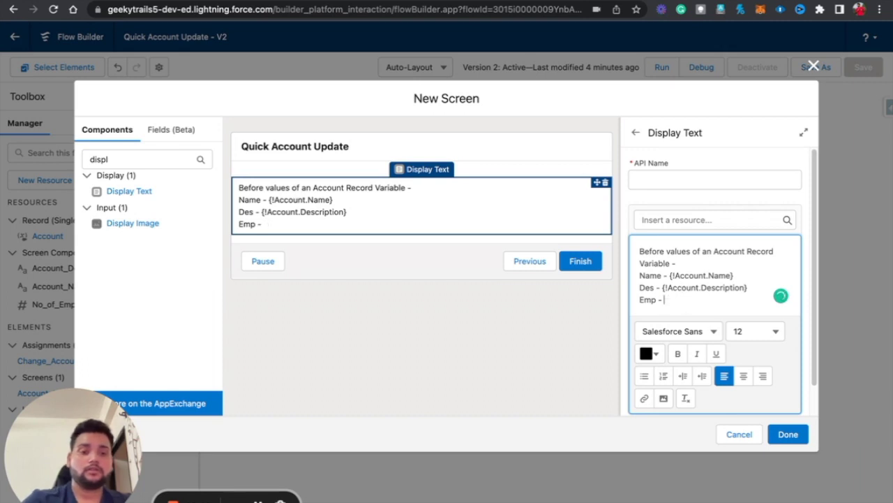
click(679, 219)
text(acc)
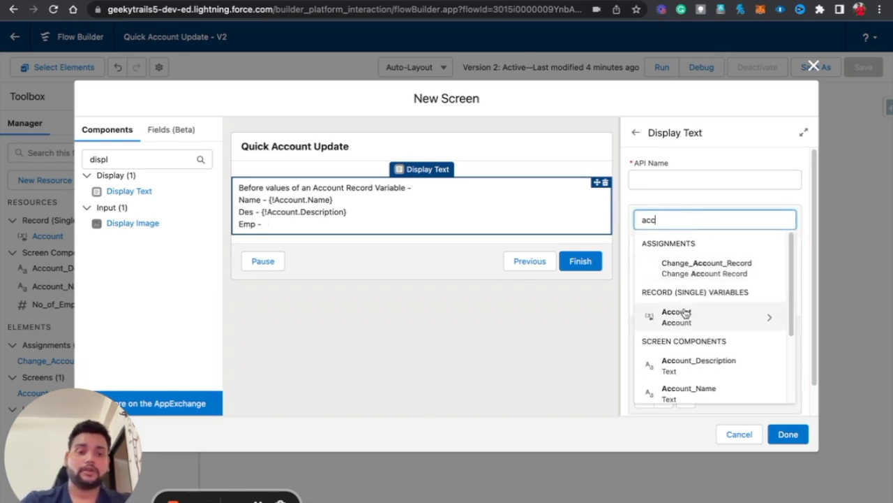
key(BackSpace)
key(BackSpace)
key(BackSpace)
click(666, 220)
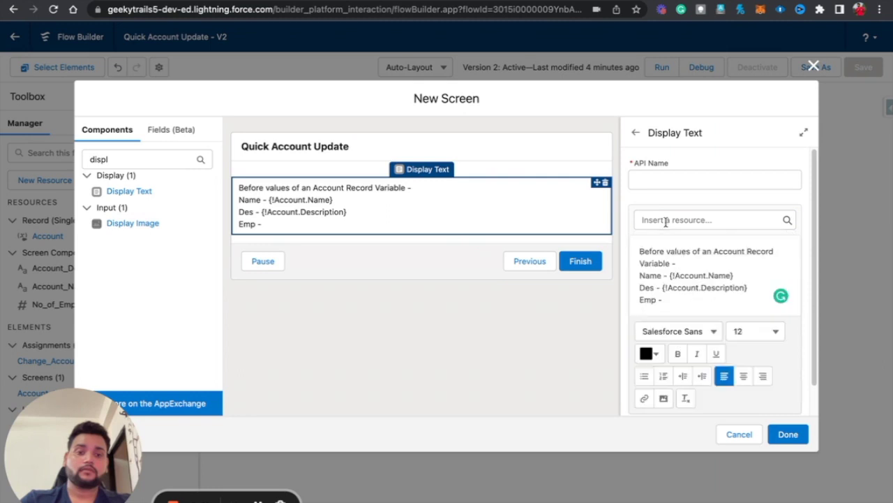
text(acc)
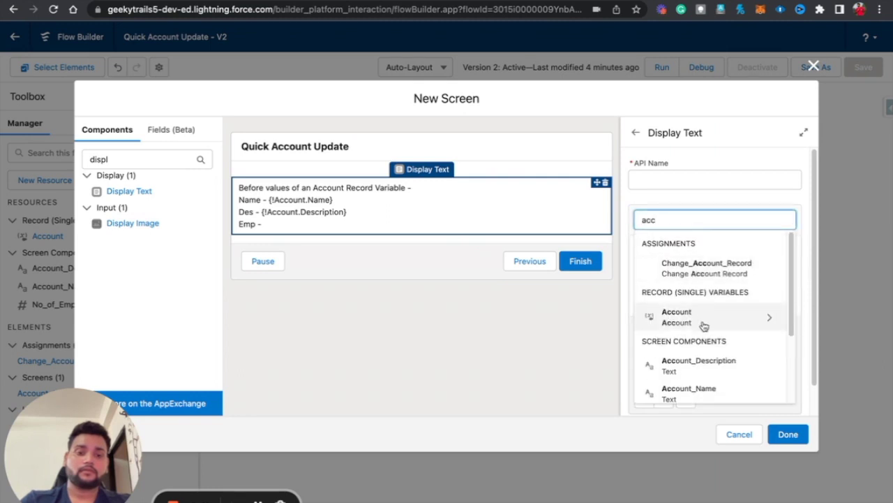
click(648, 320)
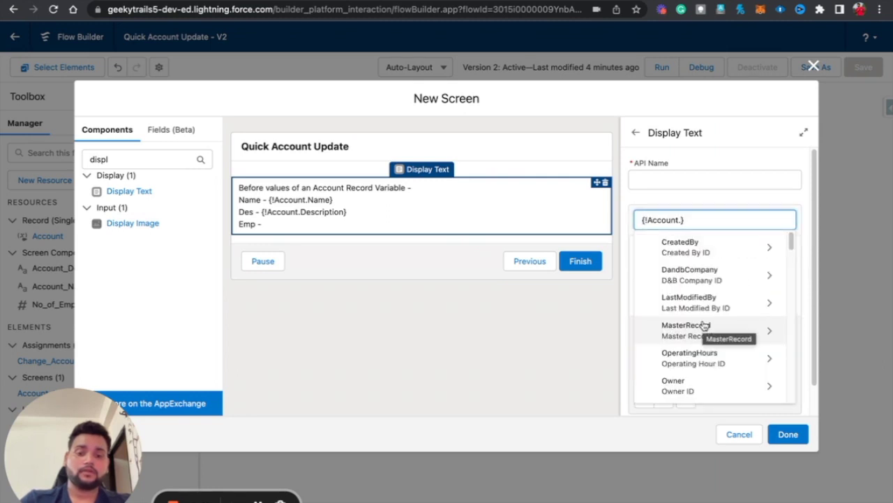
text(em)
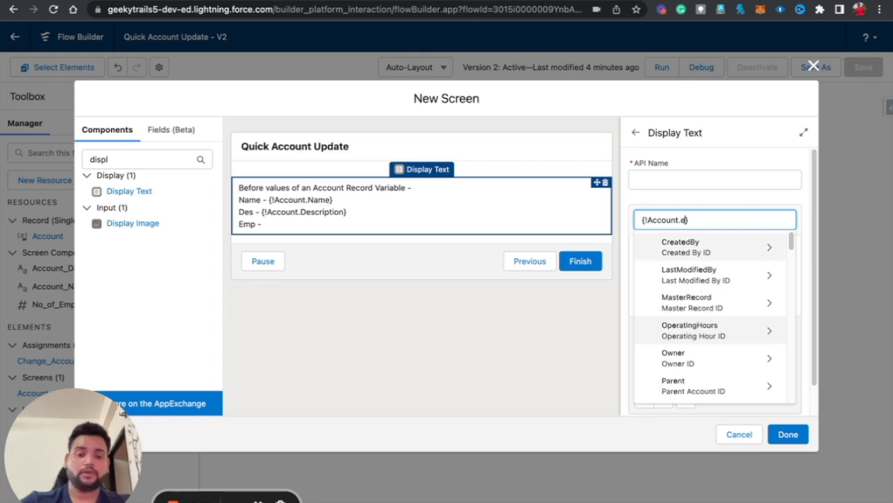
click(729, 245)
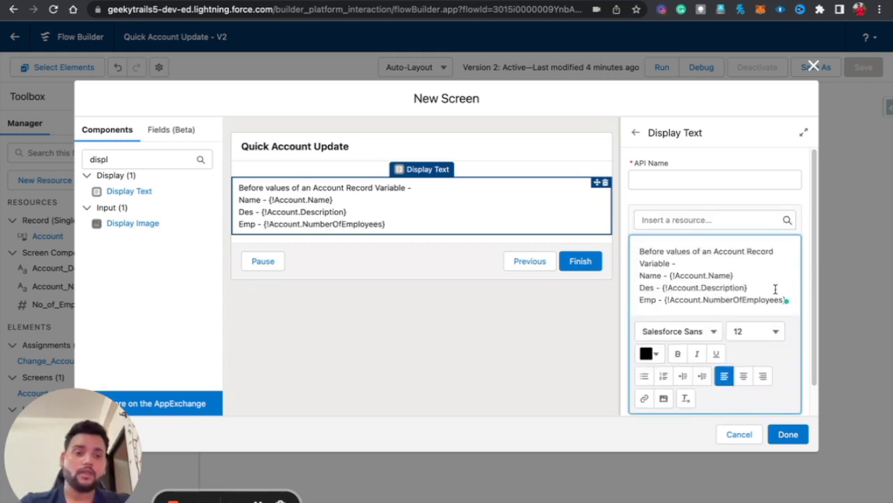
- Set the display text component's API name to msg1 and finish the Before screen
key(ctrl+a)
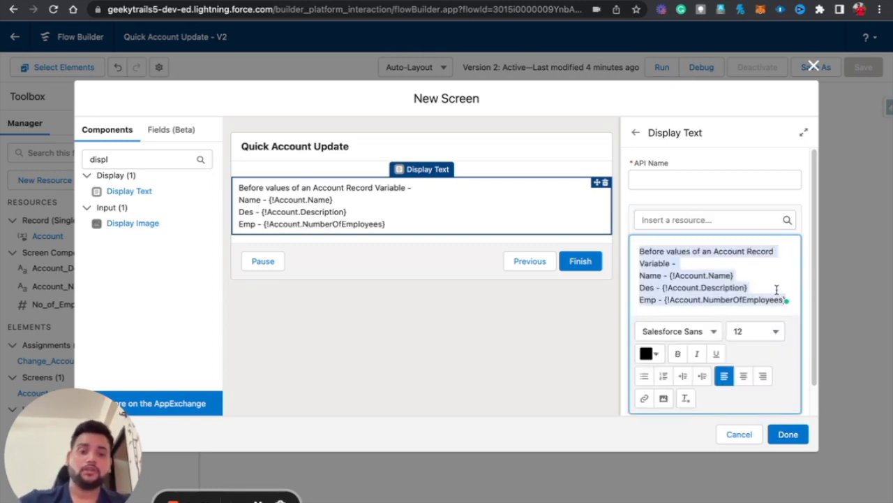
click(778, 272)
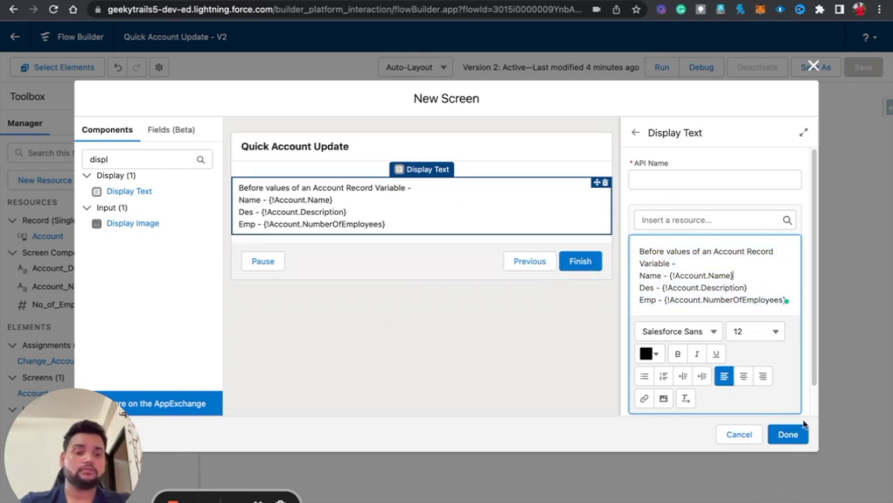
click(695, 180)
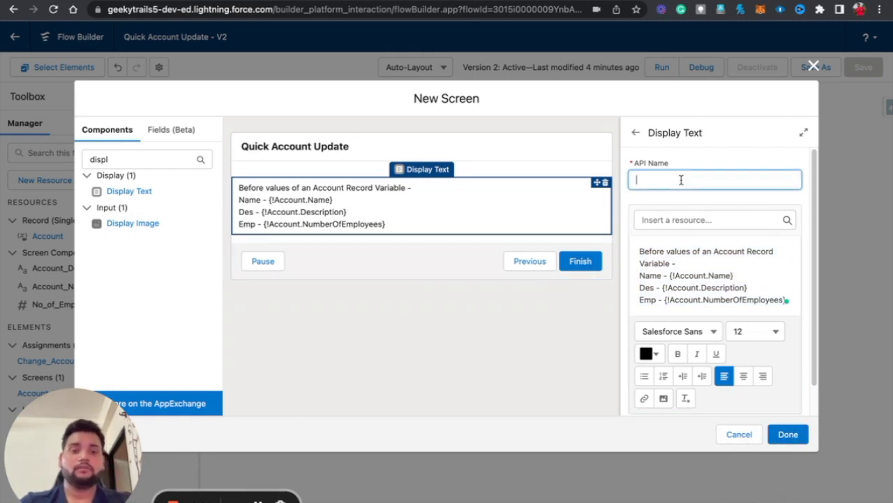
text(msg1)
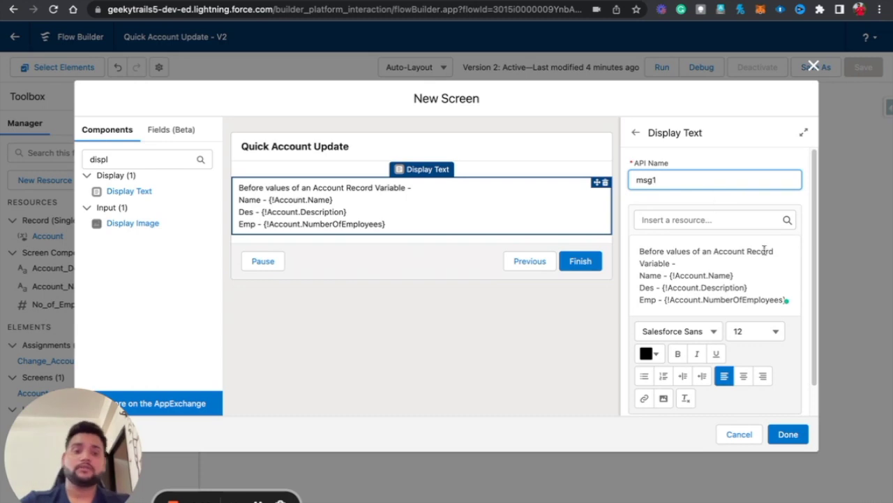
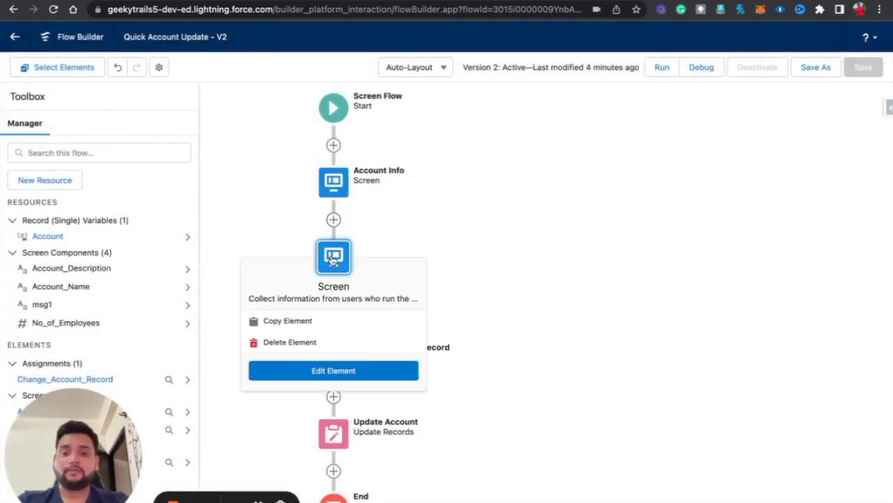
- Copy the Before screen element
click(290, 321)
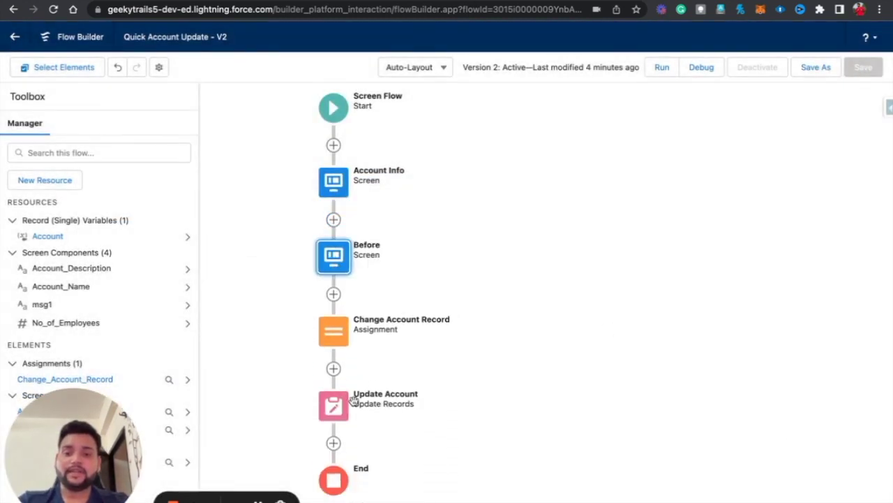
click(333, 365)
drag(414, 354, 449, 213)
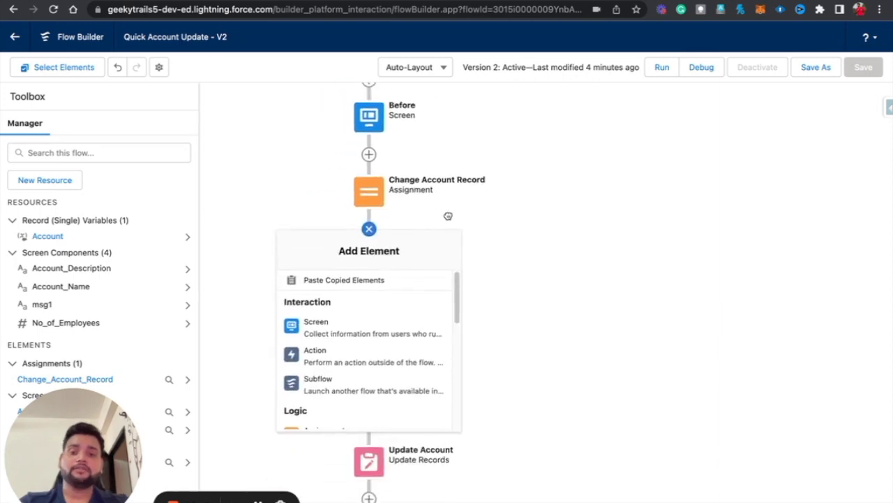
click(368, 230)
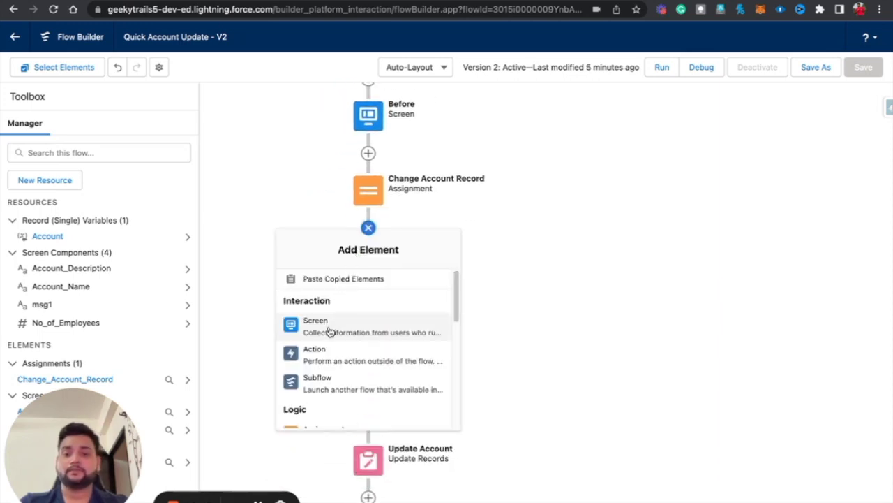
click(329, 328)
click(383, 174)
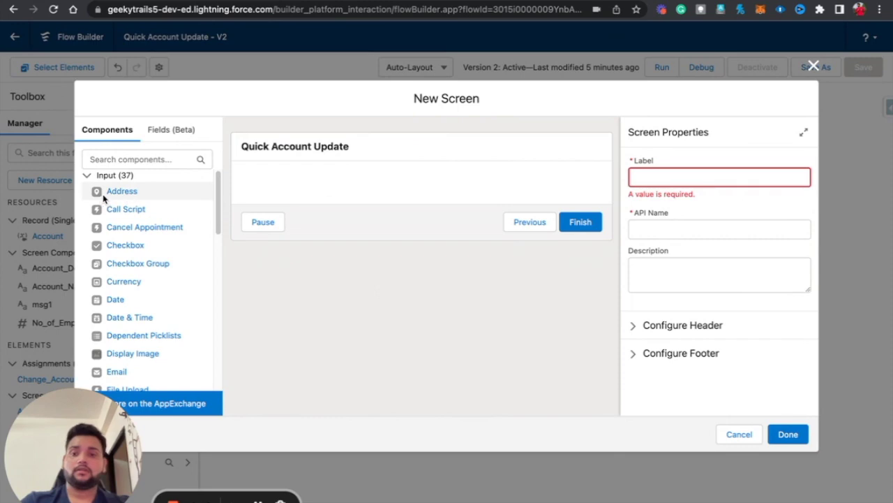
click(814, 66)
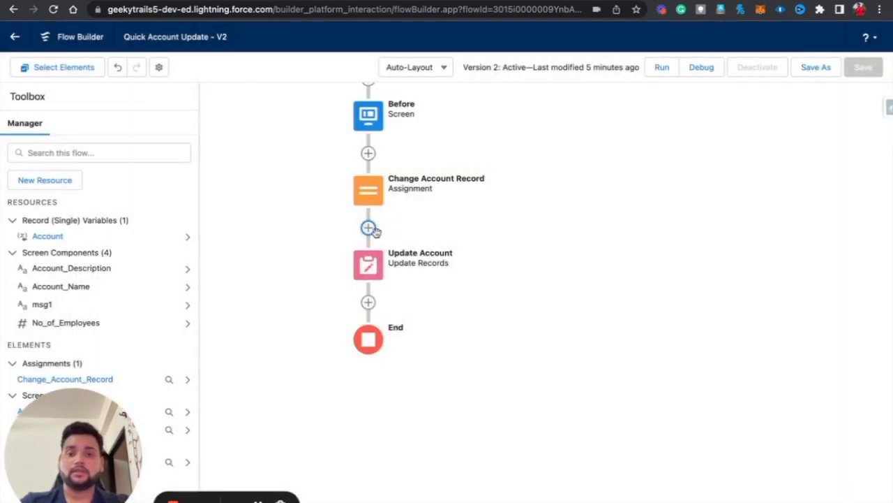
- Paste the copied screen after the Change Account Record assignment and set its label to After
click(369, 228)
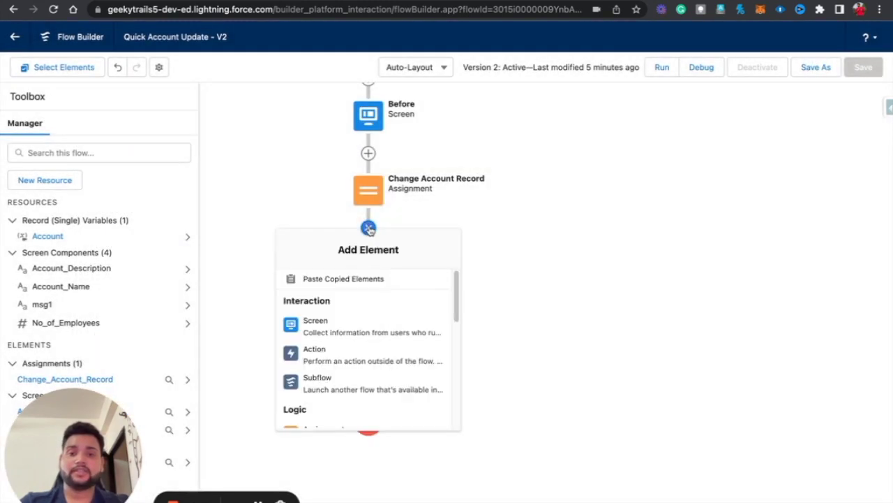
click(343, 279)
click(352, 259)
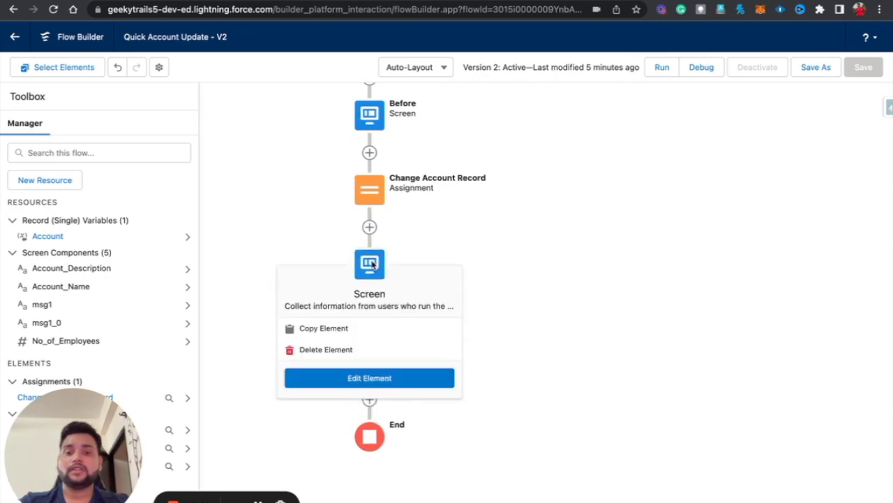
click(369, 377)
click(805, 159)
click(722, 176)
drag(722, 177, 640, 180)
text(After)
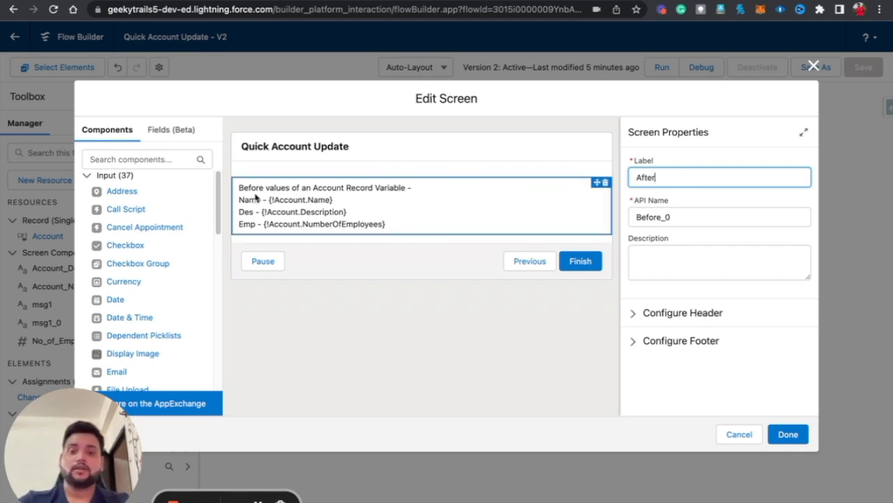
- Replace the word "Before" with "After" in the pasted screen's display text and finish editing the screen
click(241, 201)
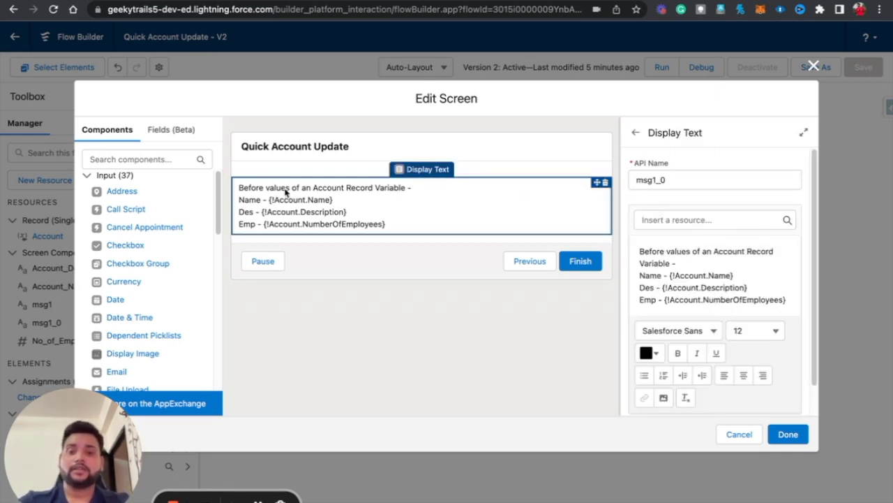
click(652, 250)
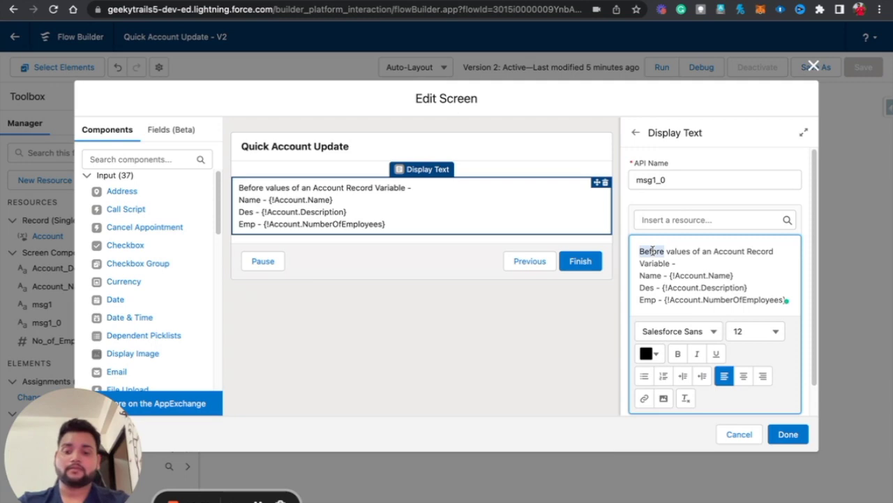
text(After)
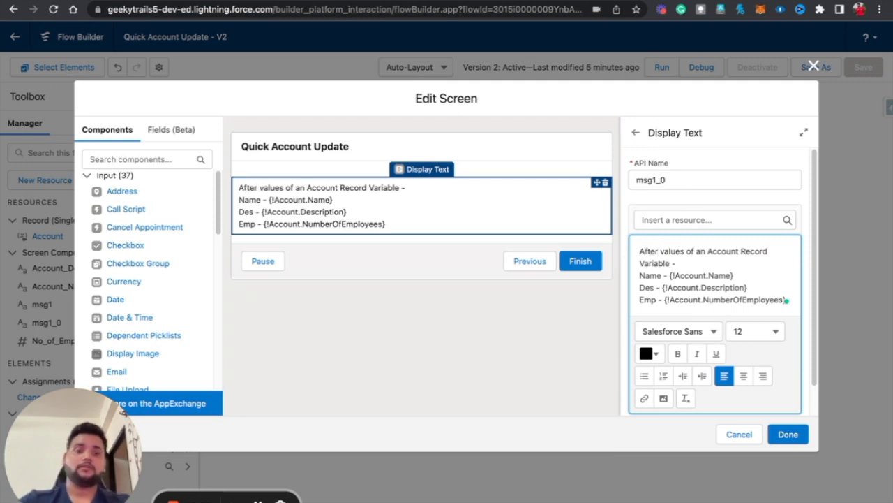
click(788, 433)
- Save the flow as a new version and activate it
click(816, 67)
click(671, 366)
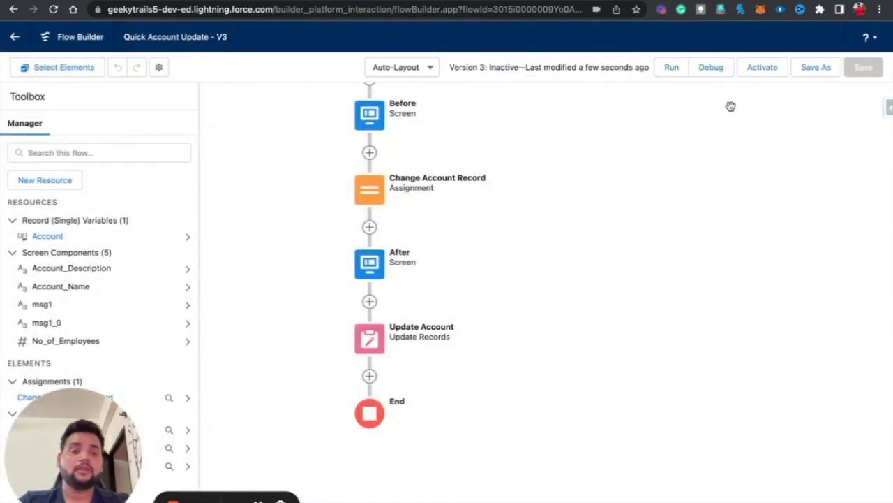
click(768, 70)
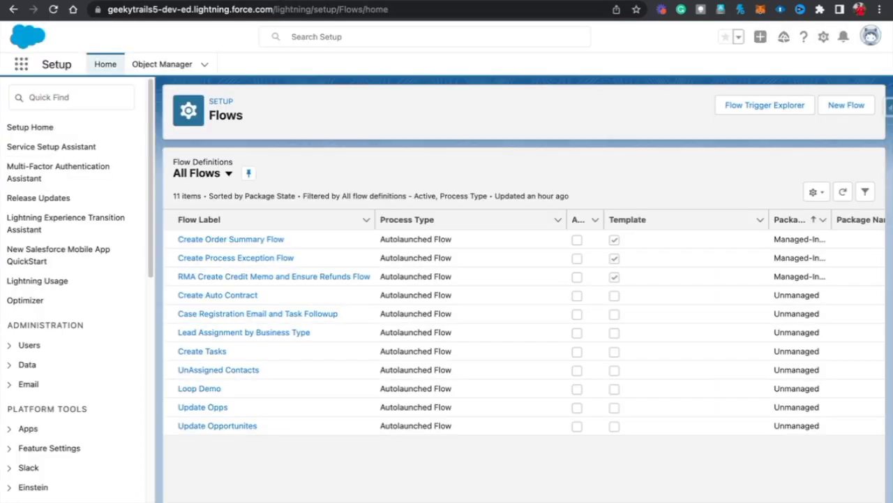
- Switch to the Dickenson plc account record, reload it and show its details
click(285, 4)
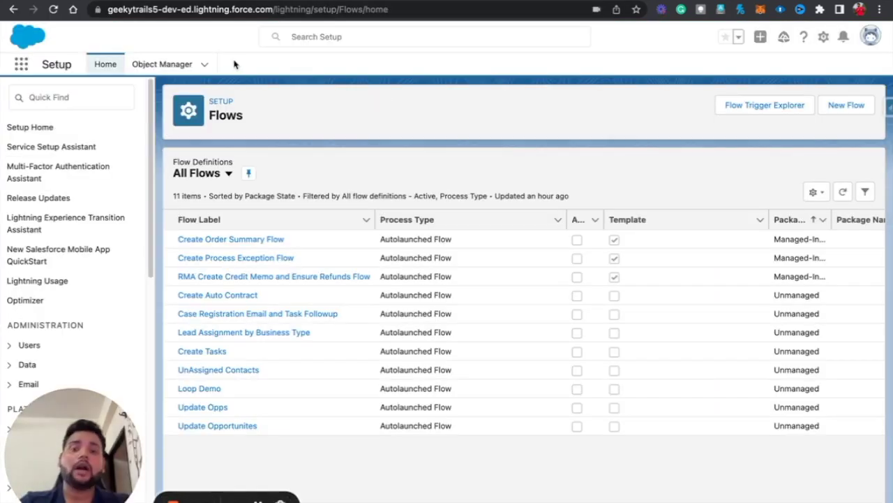
click(145, 4)
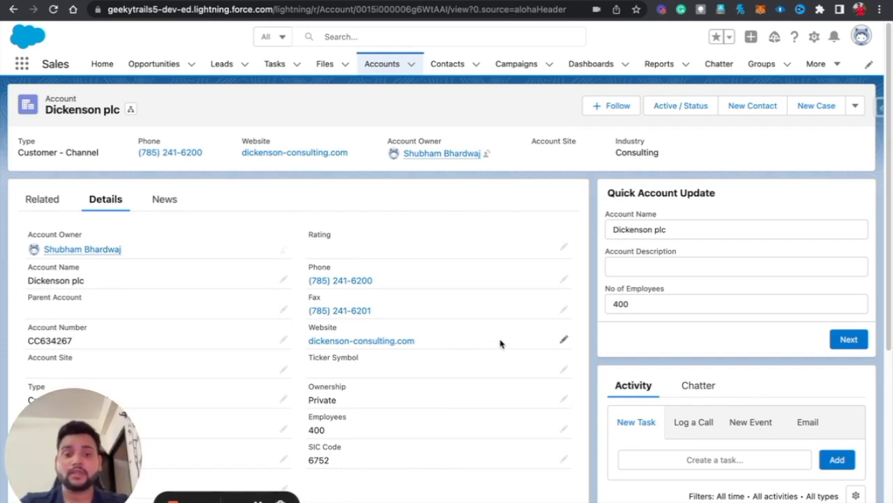
click(53, 9)
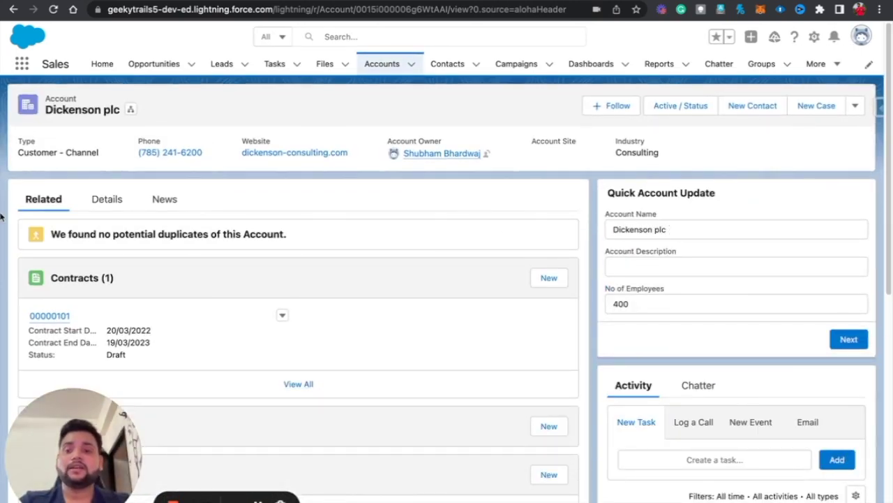
click(107, 201)
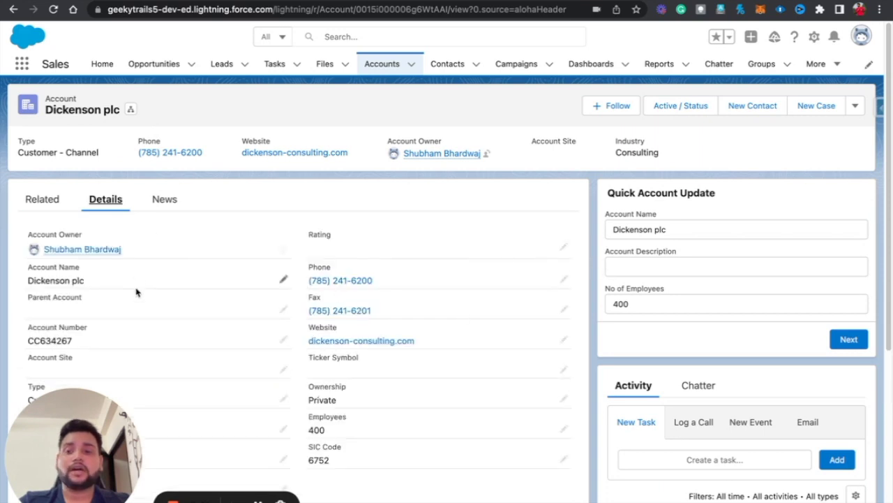
drag(91, 281, 19, 282)
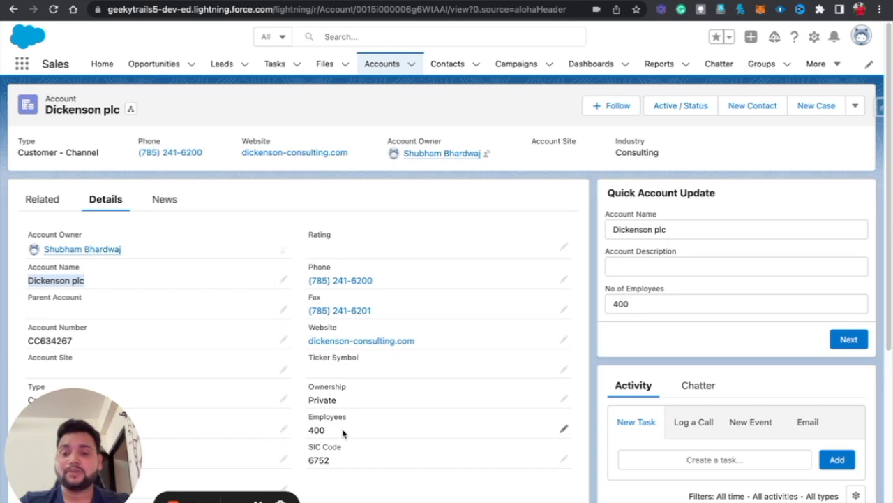
- Submit the Quick Account Update form with account name Dickenson Inc, description Test Account and 500 employees
click(627, 268)
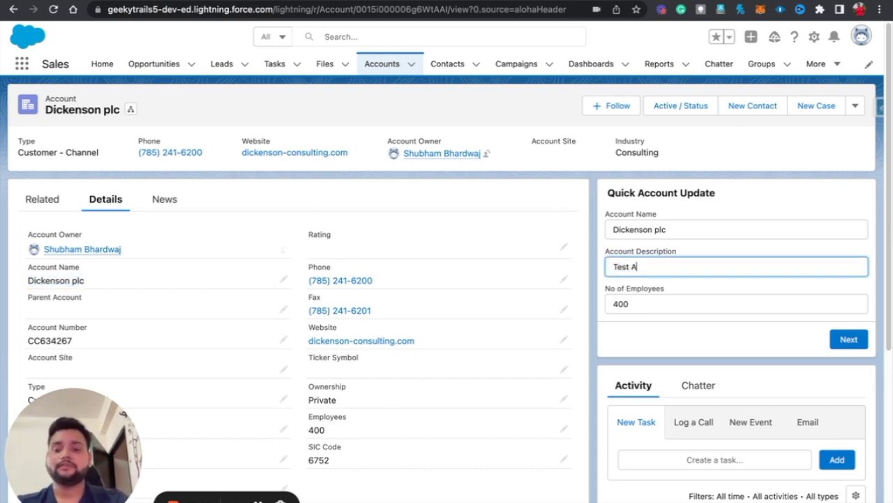
double_click(676, 225)
key(BackSpace)
click(645, 305)
key(BackSpace)
key(BackSpace)
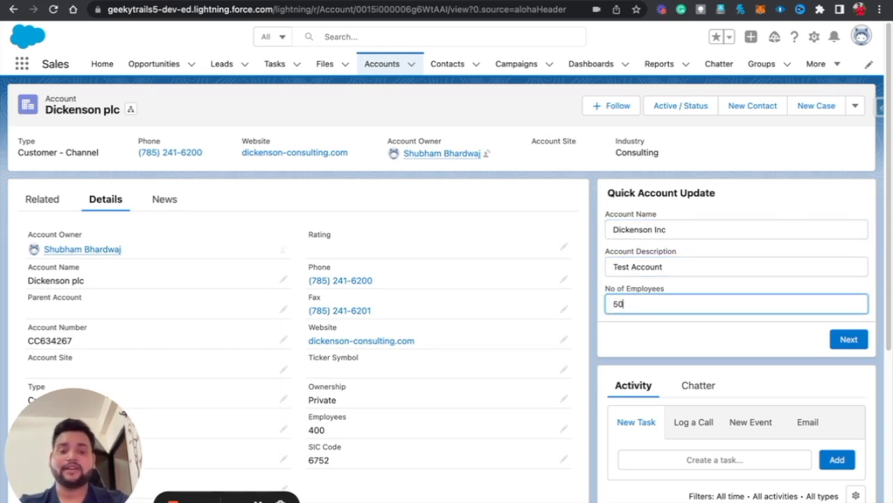
click(841, 340)
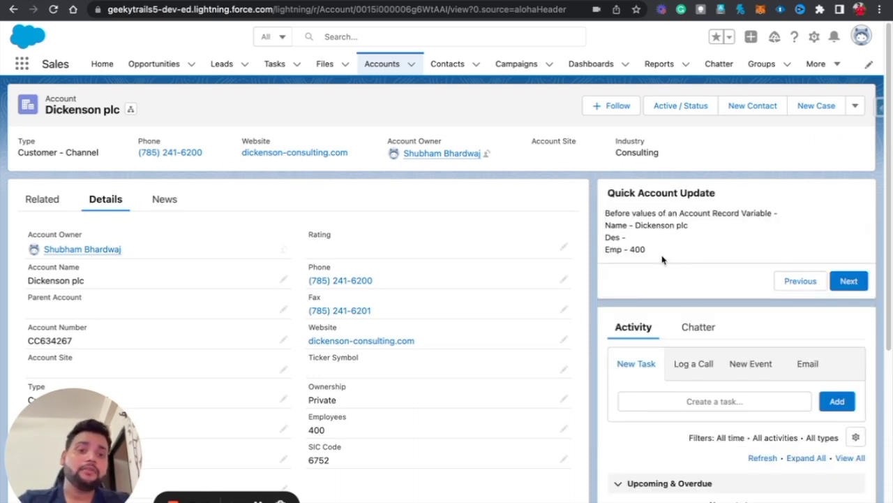
- Review the name, description and employee values on the Before and After screens and complete the account update
drag(642, 248, 606, 231)
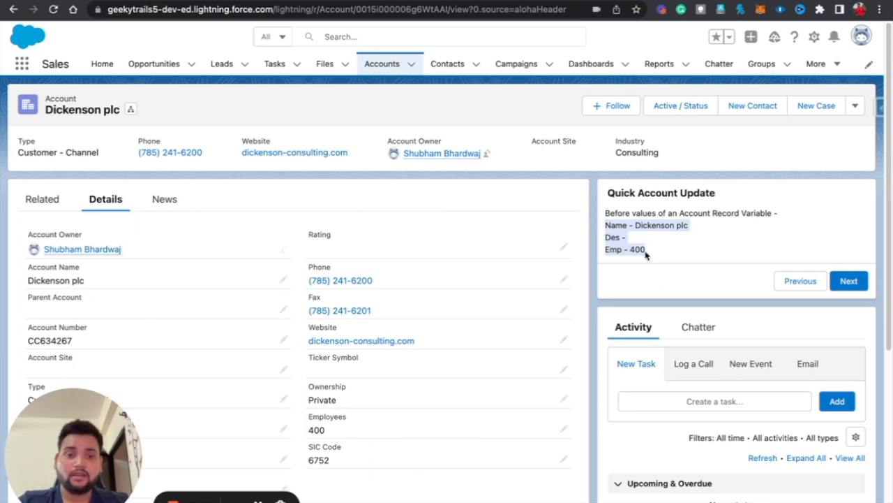
click(845, 288)
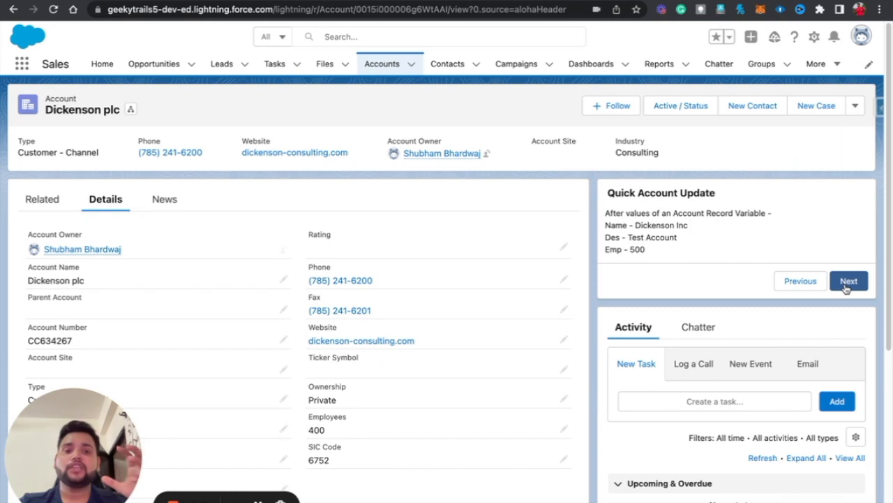
drag(635, 226, 688, 230)
drag(629, 238, 695, 242)
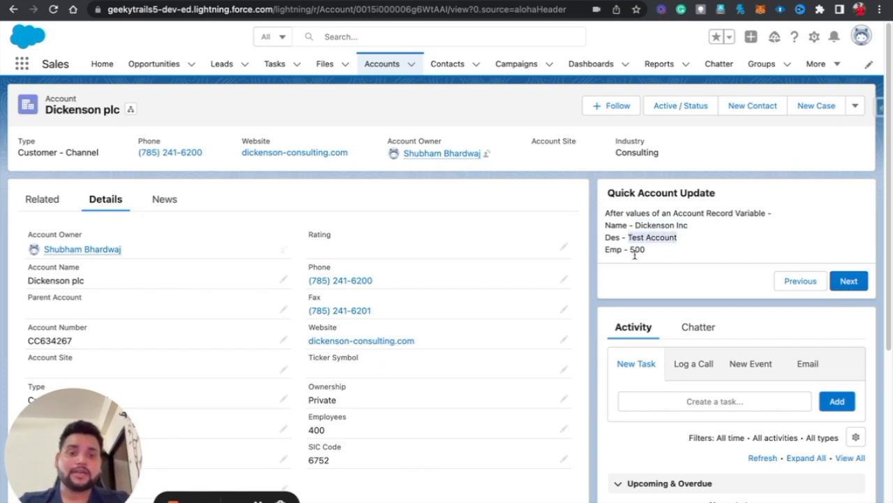
drag(629, 250, 675, 254)
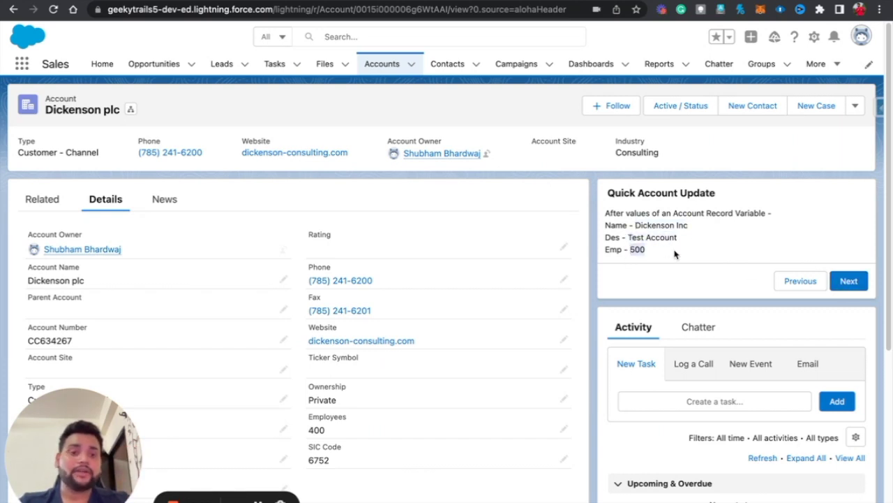
click(849, 281)
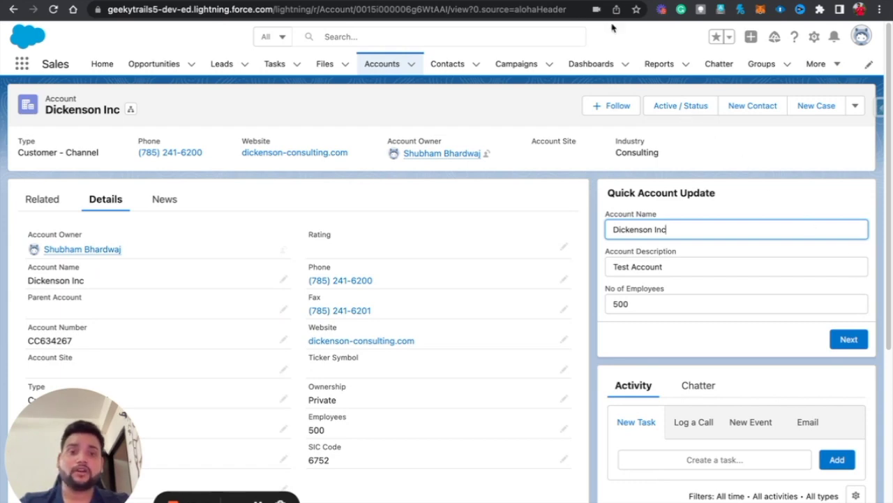
- Return to the flow in Flow Builder and examine the Fields (Beta) options of the Account Info screen
key(ctrl+Tab)
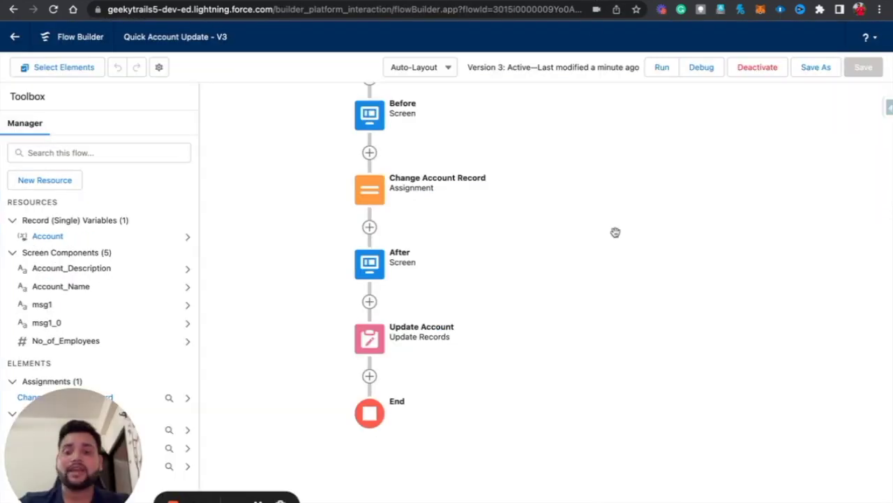
drag(615, 233, 616, 345)
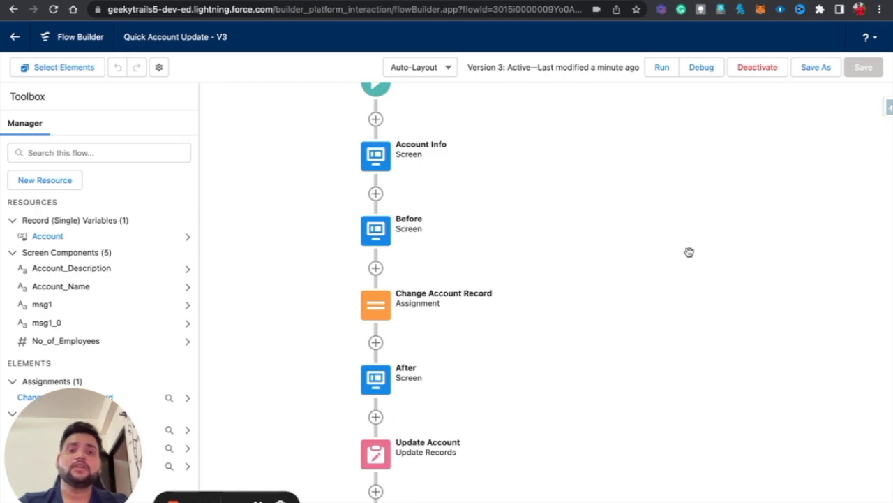
double_click(377, 156)
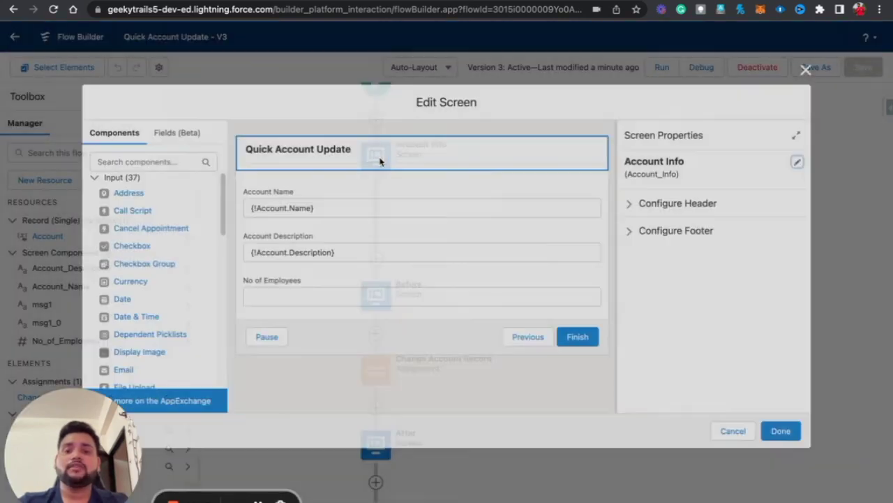
click(169, 132)
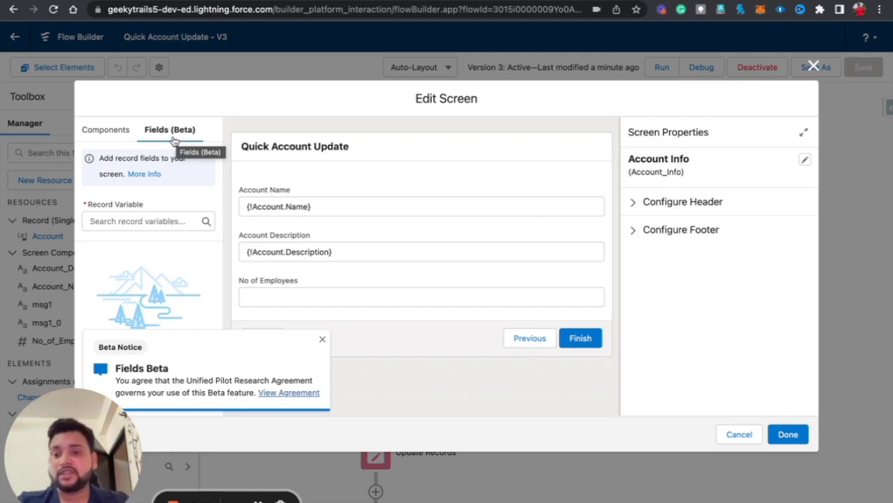
click(814, 66)
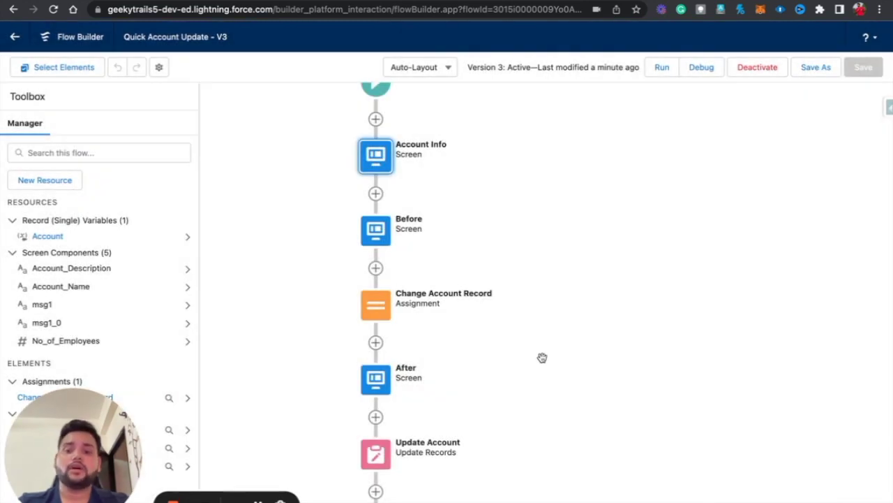
- Delete the After screen, the Change Account Record assignment and the Before screen from the flow
click(371, 389)
click(345, 462)
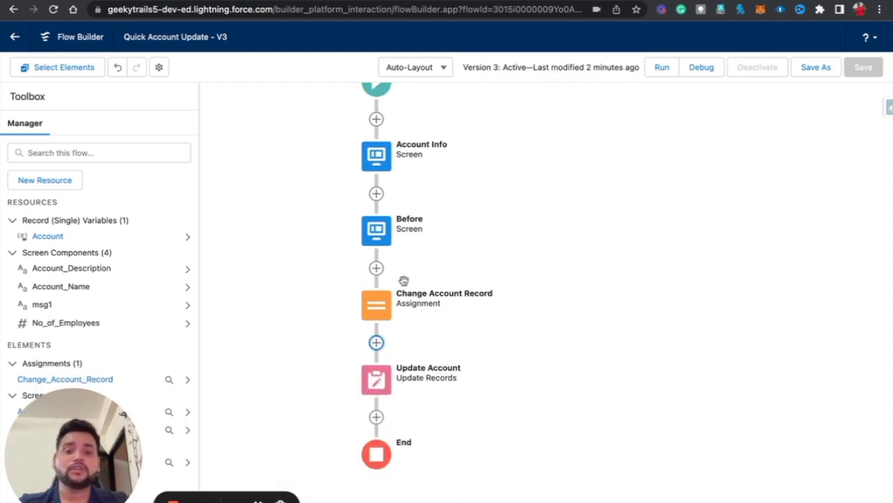
click(376, 304)
click(367, 386)
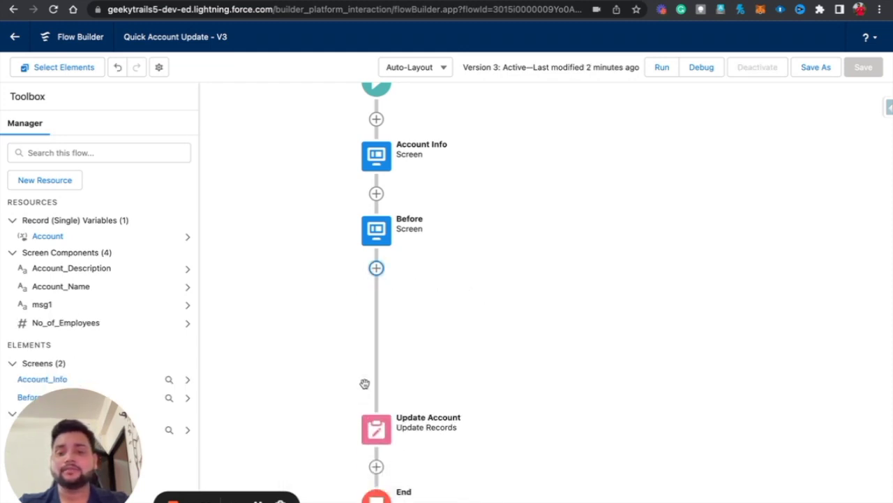
click(377, 229)
click(369, 317)
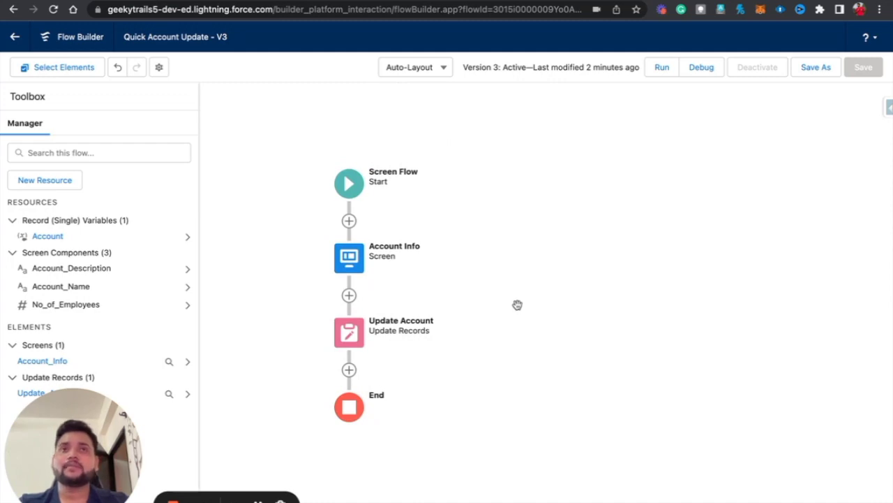
- Delete the Account Name, Account Description and No of Employees components from the Account Info screen
double_click(349, 257)
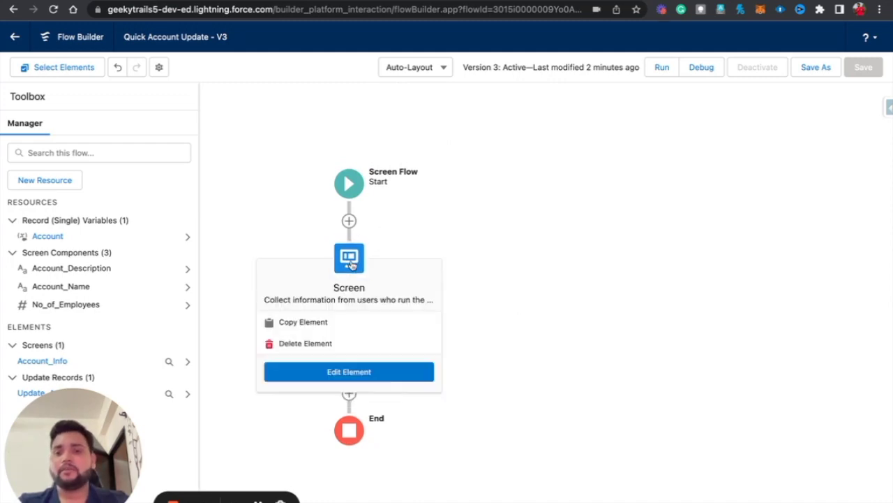
click(181, 131)
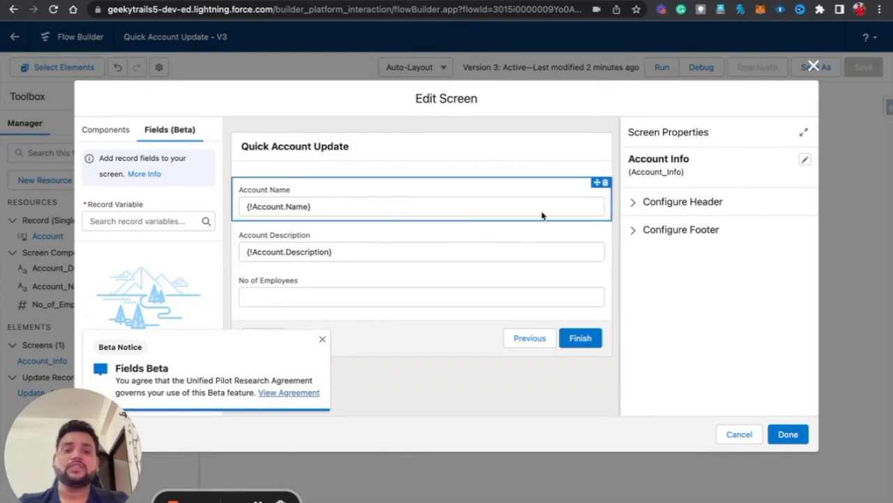
click(604, 183)
click(541, 301)
click(604, 183)
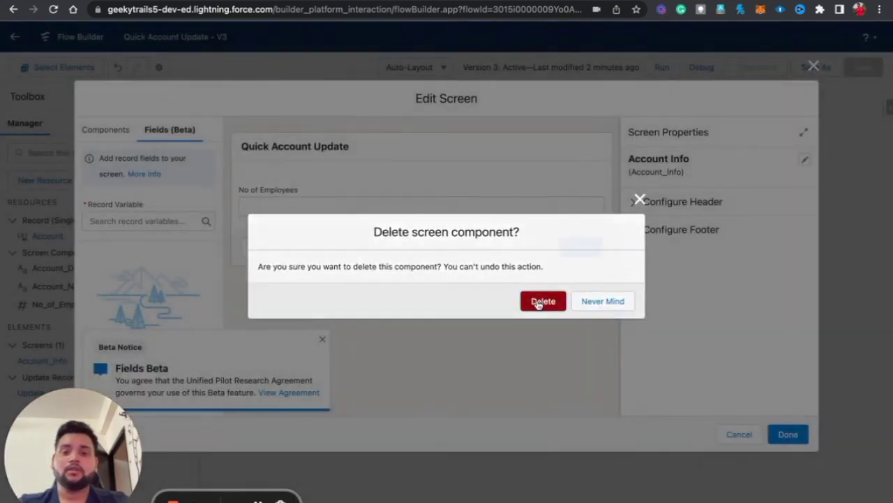
click(540, 301)
click(608, 203)
click(604, 183)
click(540, 301)
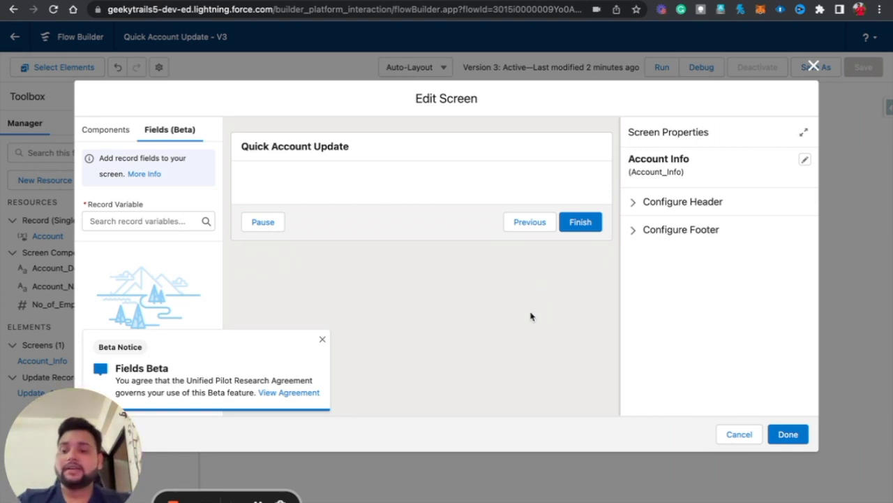
- Choose the Account record variable as the field source and add its Account Name field to the screen
click(142, 222)
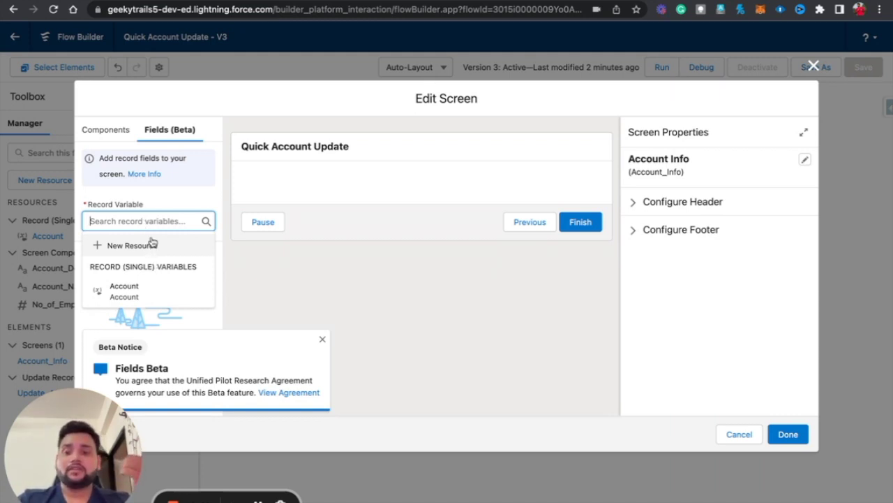
click(171, 285)
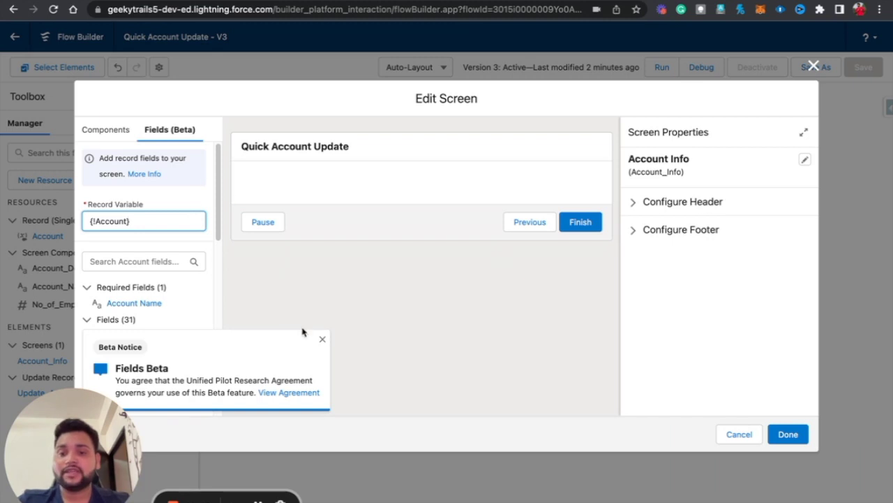
click(322, 339)
scroll(166, 299, down, 4)
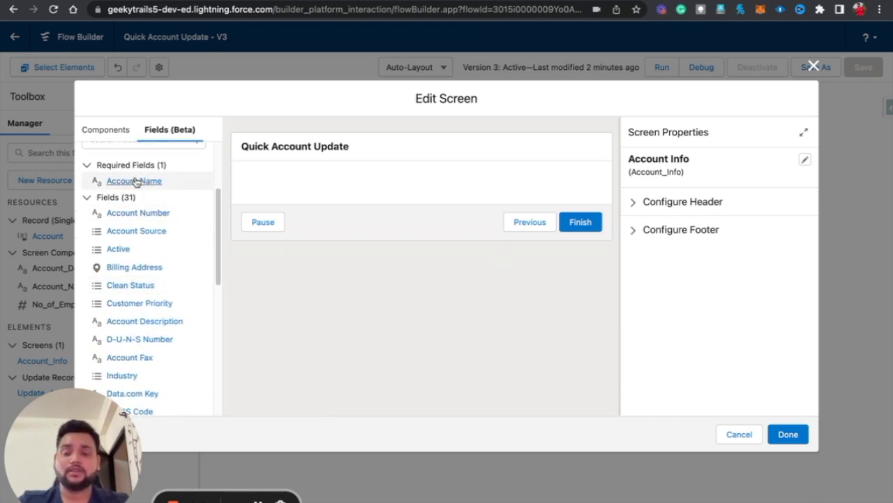
drag(135, 180, 257, 188)
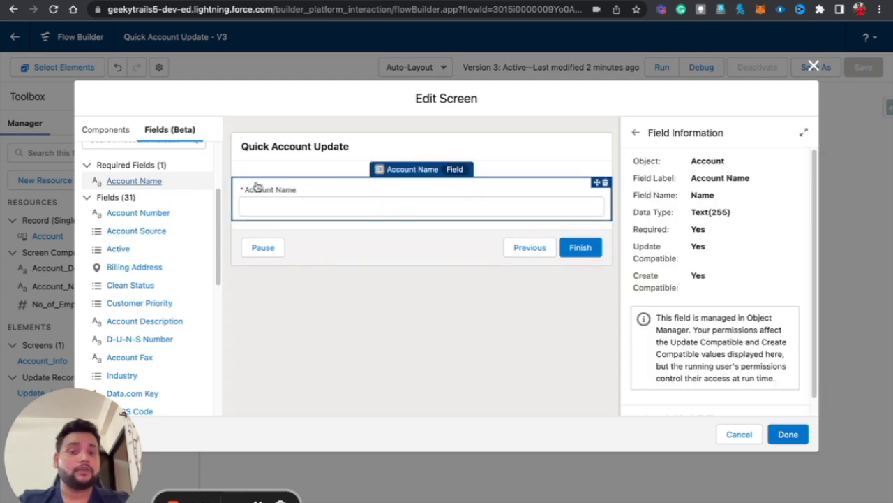
- Find the Account Description and Employees record fields and add them to the screen below Account Name
scroll(146, 171, up, 2)
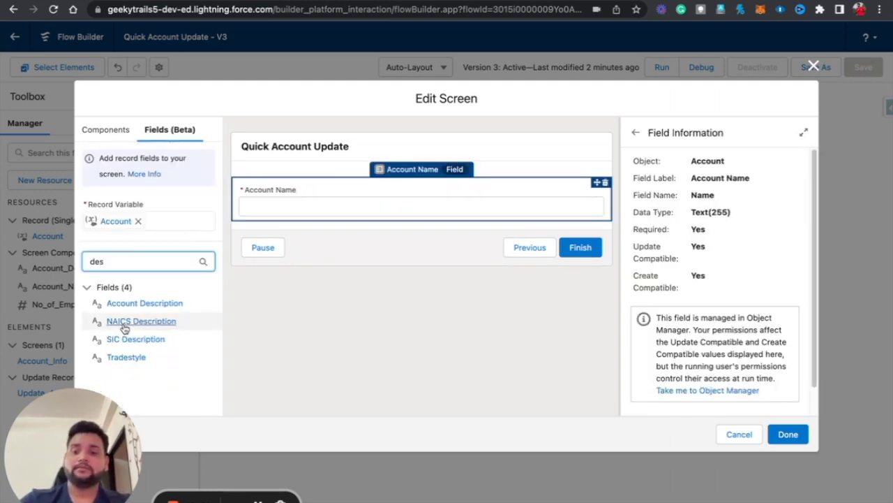
drag(104, 303, 277, 227)
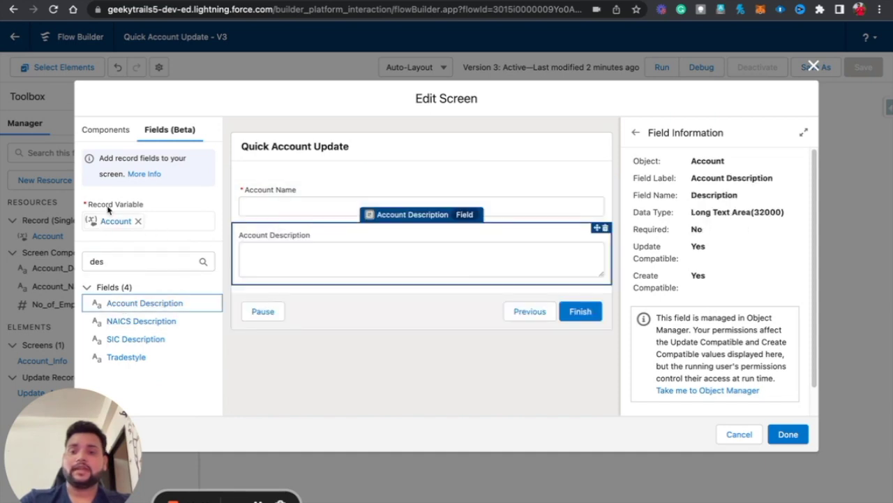
click(139, 269)
key(BackSpace)
key(BackSpace)
key(BackSpace)
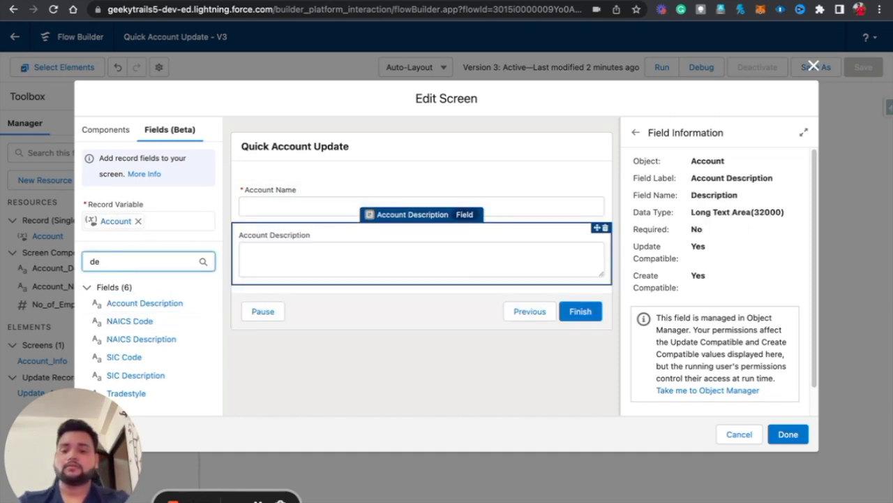
text(empl)
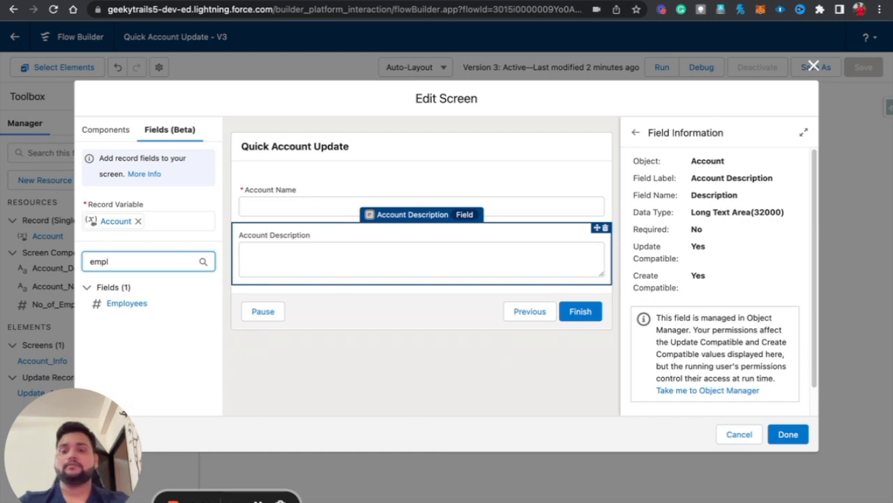
drag(124, 303, 292, 282)
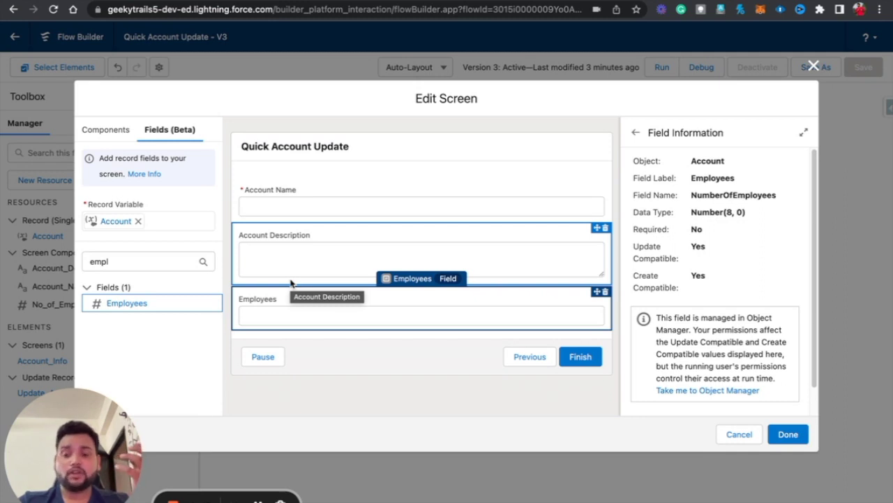
- Finish editing the Account Info screen, save the flow as a new version and activate it
click(415, 160)
click(791, 438)
click(809, 70)
click(674, 370)
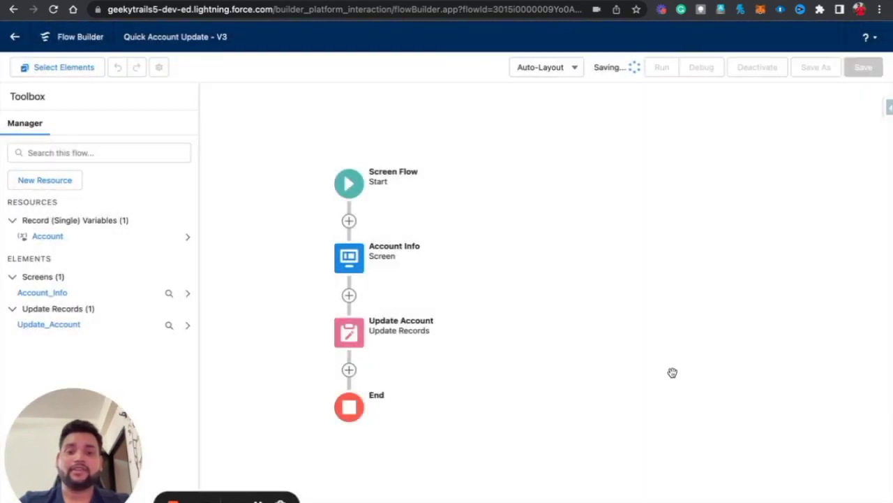
click(762, 69)
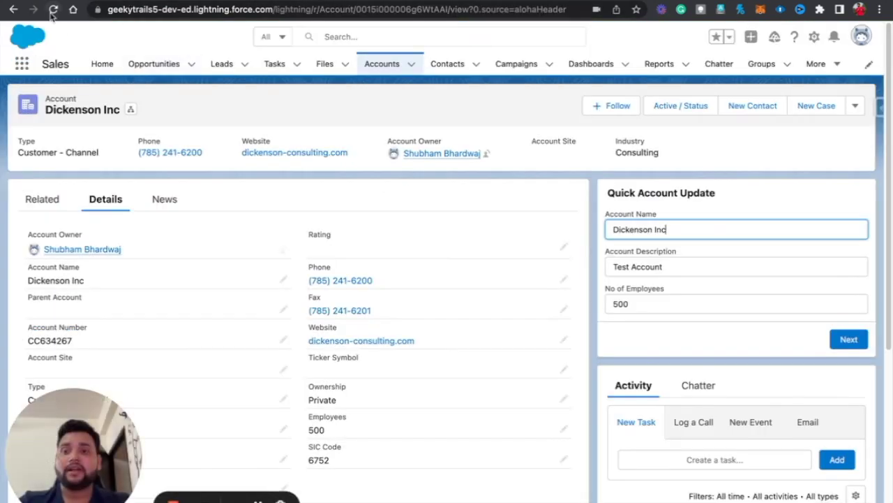
- Reload the Dickenson Inc account page and change the Account Name in the Quick Account Update form to Dickenson plc
click(54, 10)
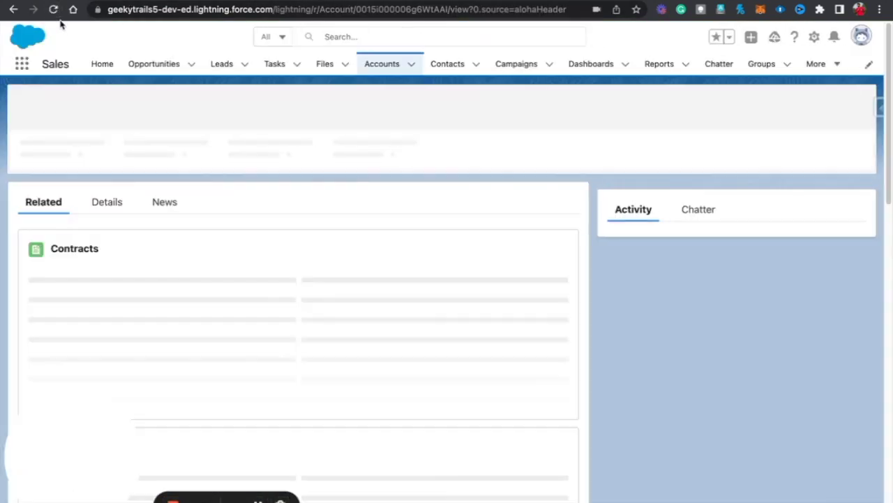
click(686, 224)
key(BackSpace)
key(BackSpace)
key(BackSpace)
text(plc)
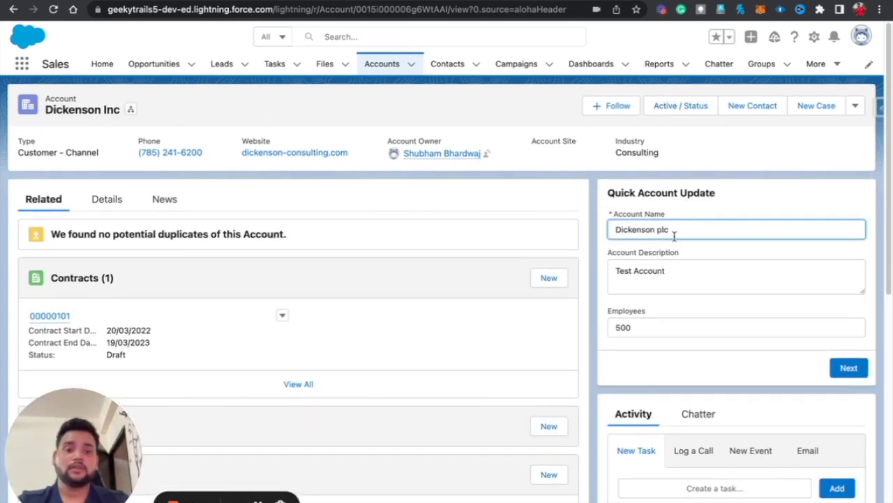
- Clear the account description, set Employees to 400 and submit the Quick Account Update form
key(Tab)
key(super+a)
key(BackSpace)
double_click(634, 327)
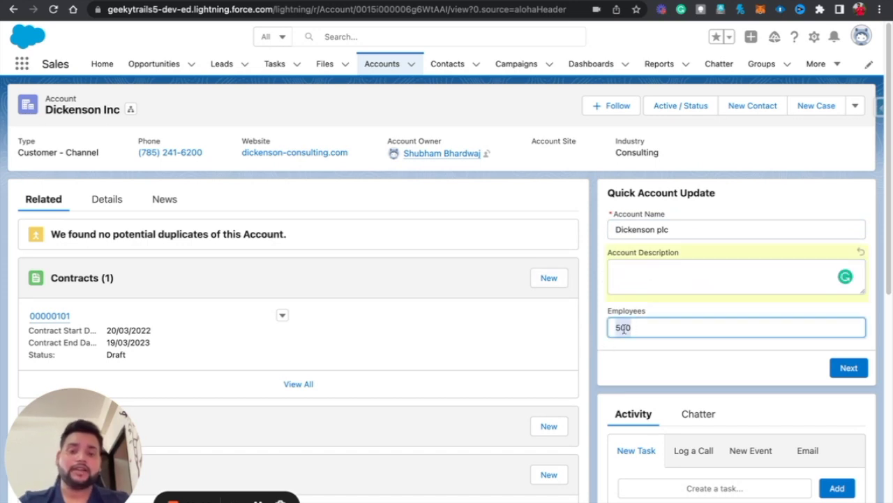
text(400)
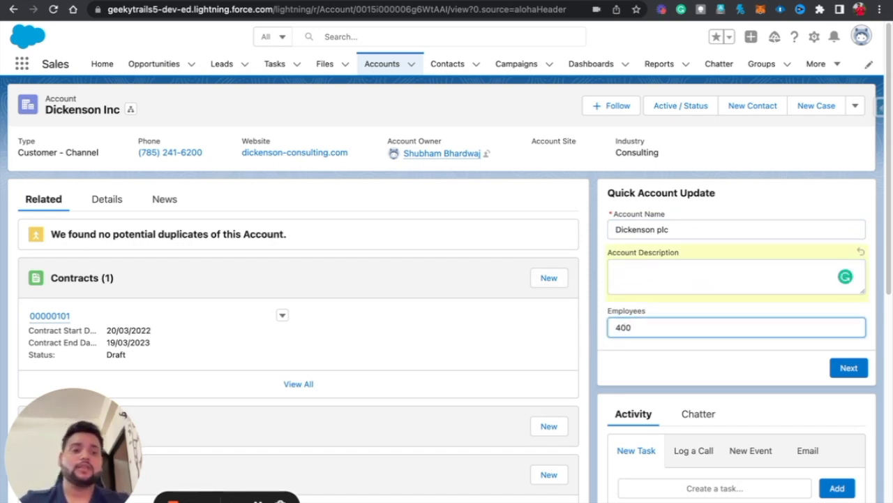
click(849, 369)
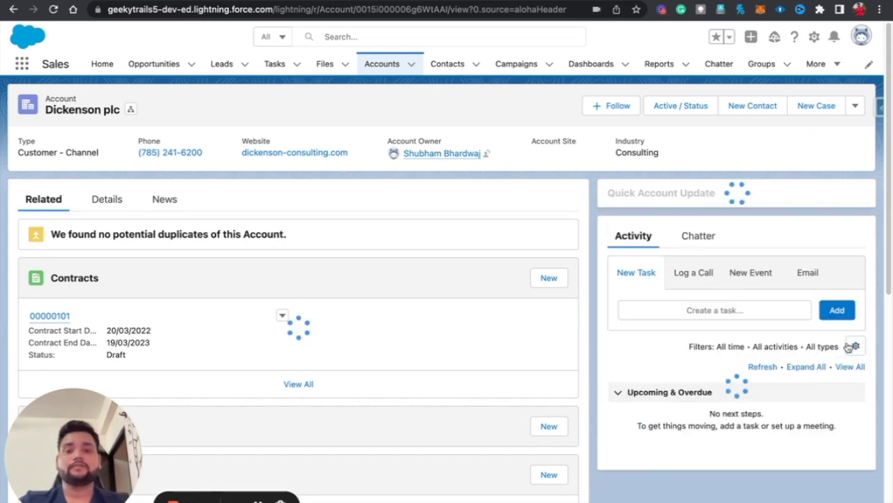
- Examine the account's details to check the name, employees and description fields after the update
click(104, 200)
scroll(192, 306, down, 1)
scroll(110, 220, down, 4)
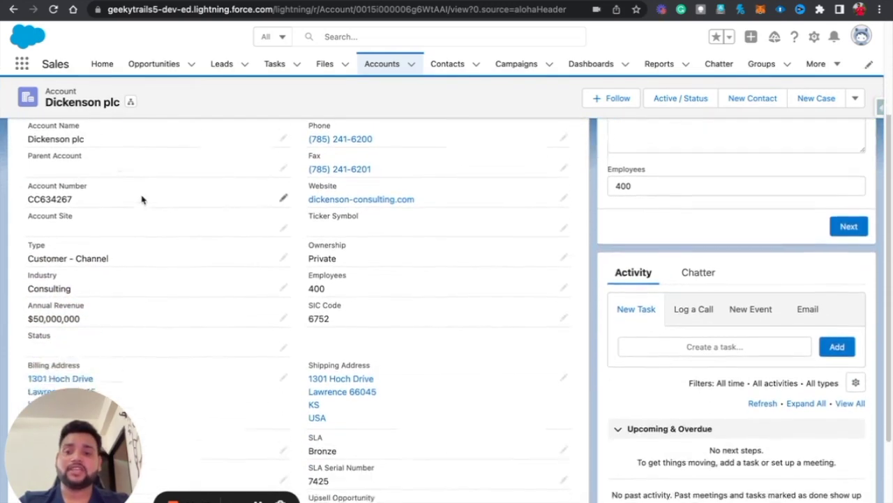
scroll(321, 287, up, 5)
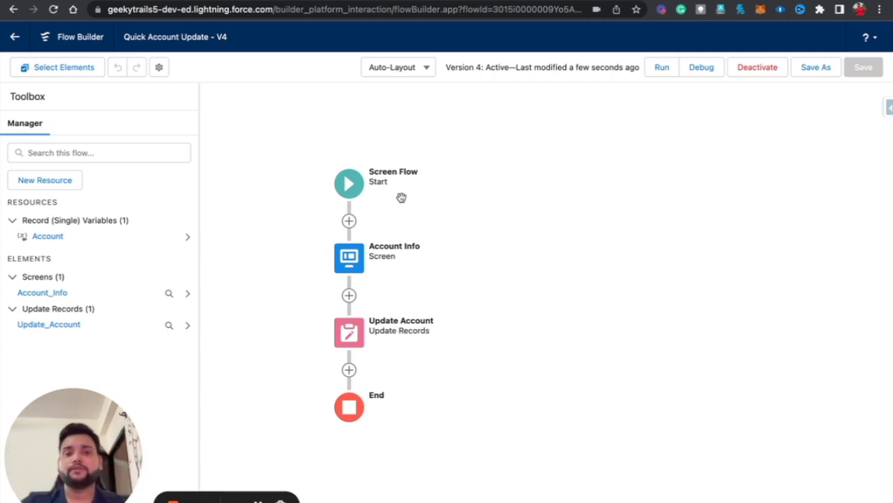
- Return to the flow in Flow Builder and open the Update Account element
double_click(351, 342)
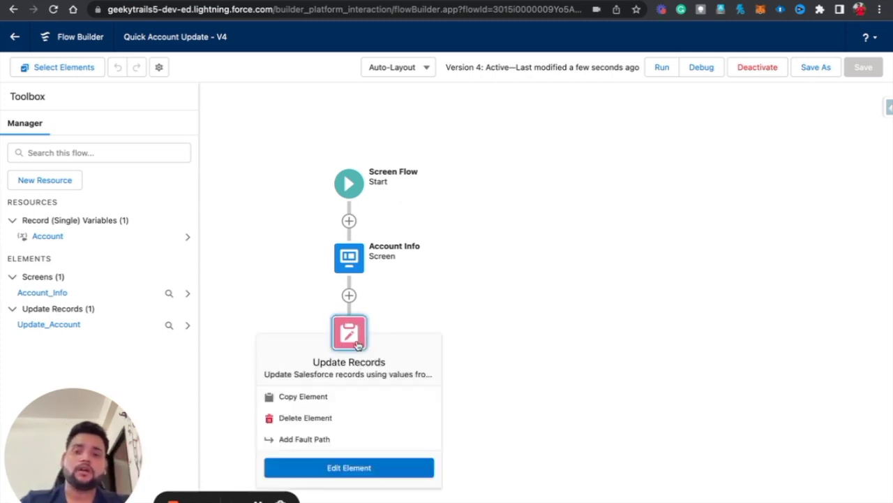